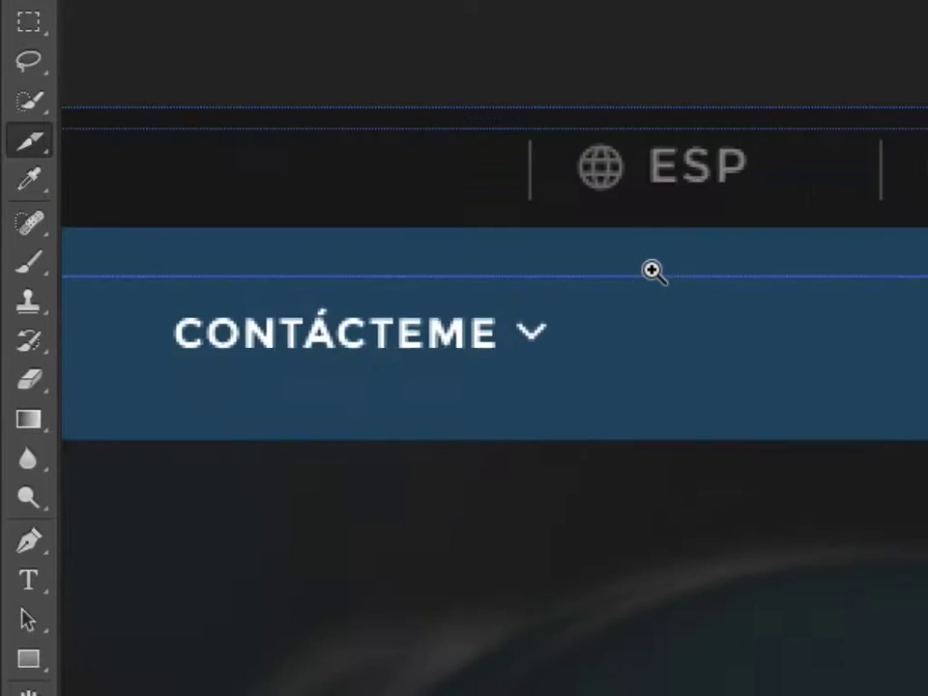
Slice the globe icon beside ESP at about 24 × 24 px and name the slice mundo_idiomas.
scroll(607, 203, up, 2)
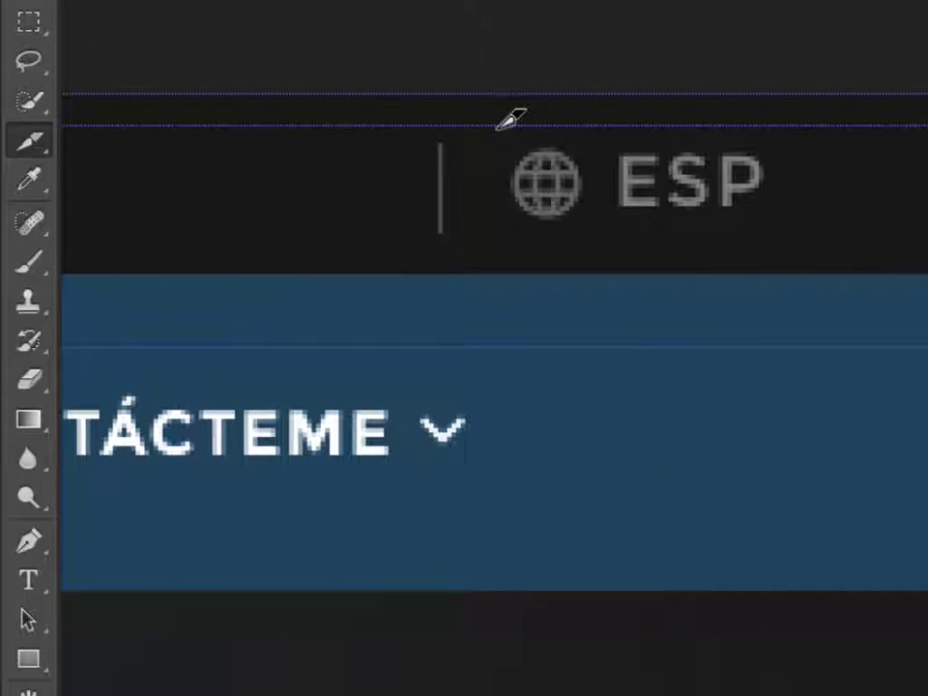
drag(497, 124, 606, 234)
double_click(573, 219)
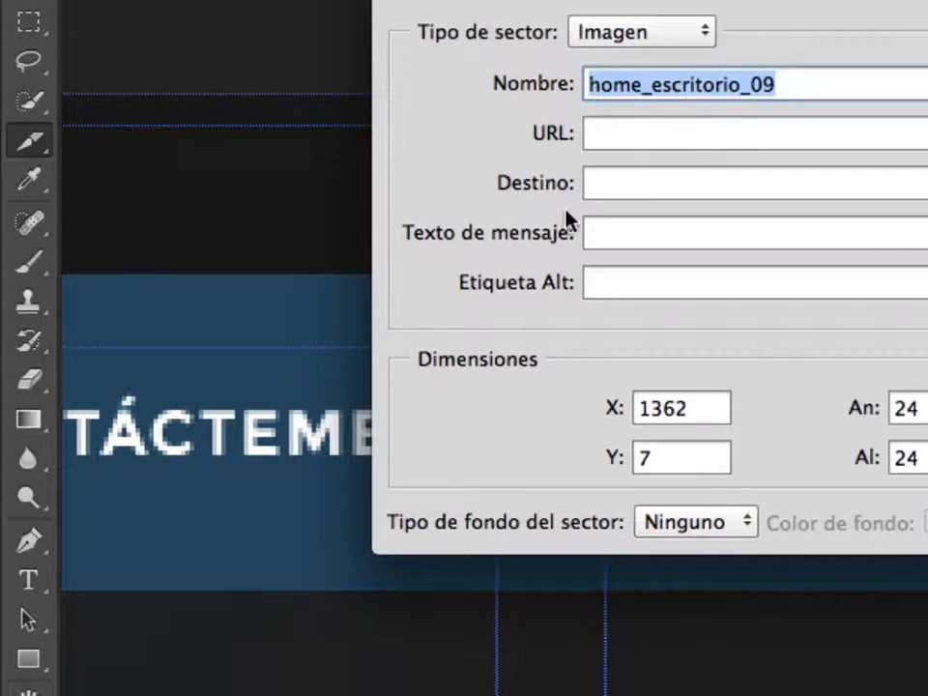
text(m)
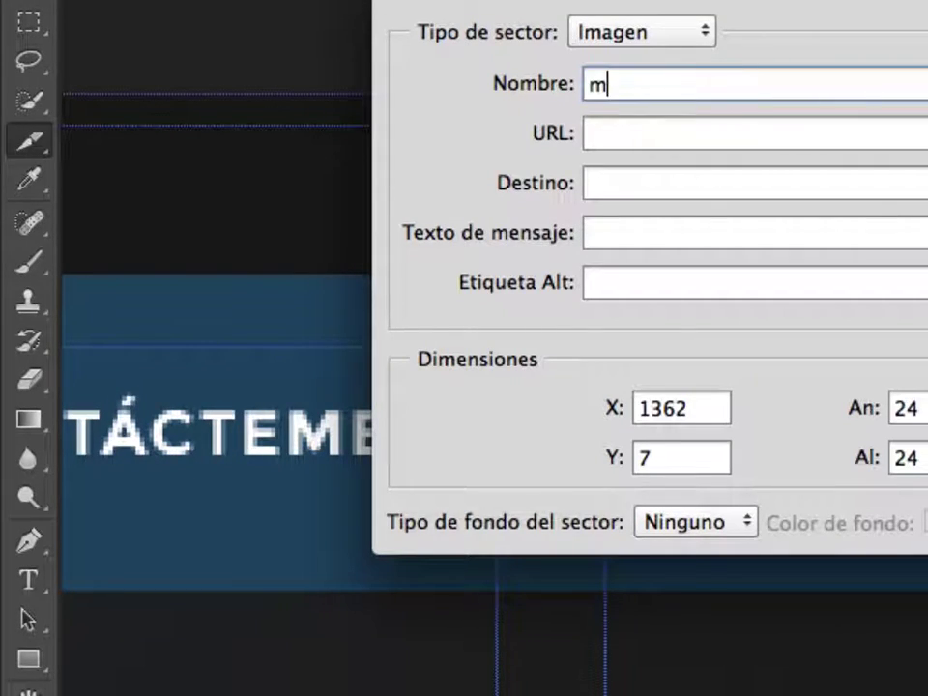
text(undo_idiomas)
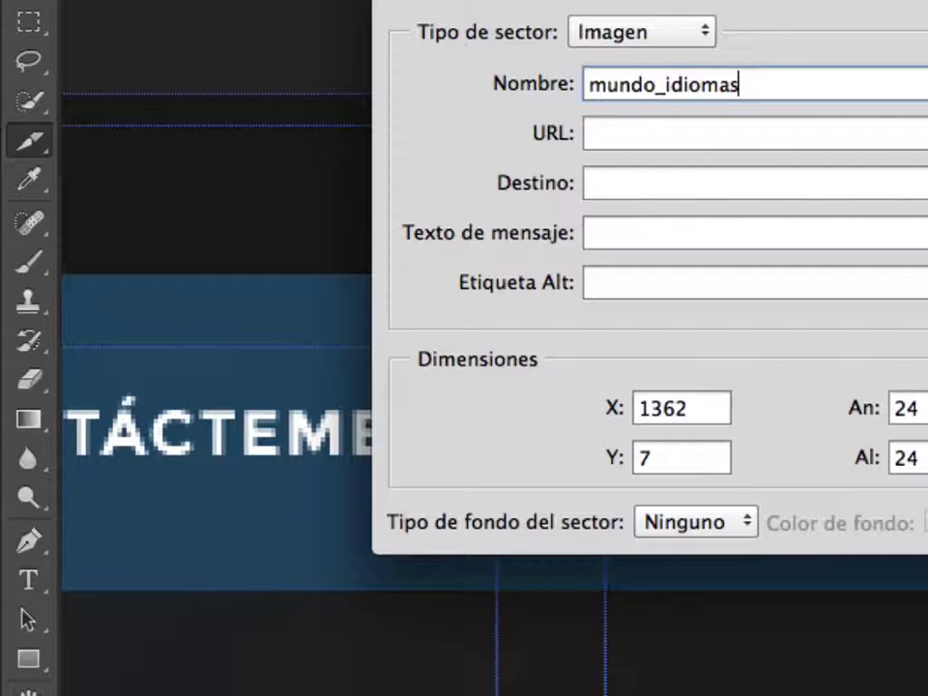
key(Return)
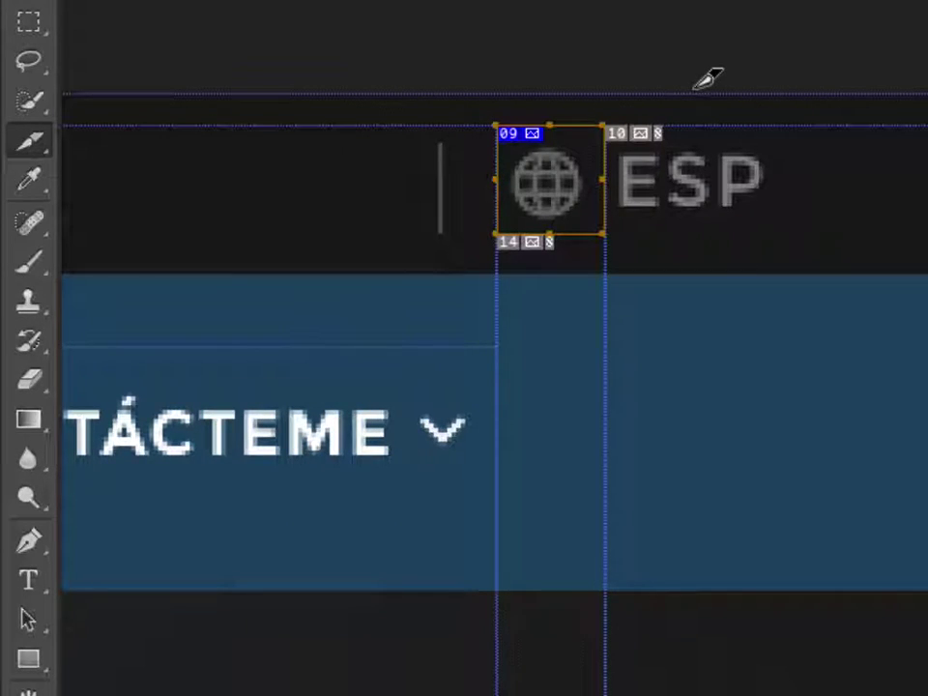
Look over the page and examine the existing slices around the header's social icons and logo.
alt+click(580, 236)
alt+click(578, 237)
alt+click(578, 271)
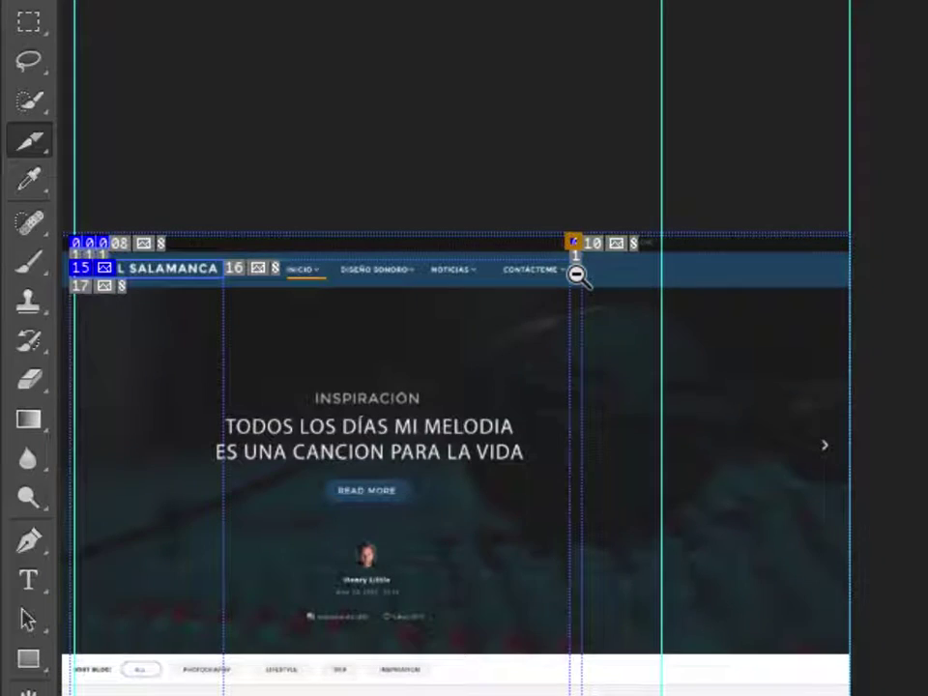
scroll(571, 266, down, 5)
scroll(585, 232, down, 5)
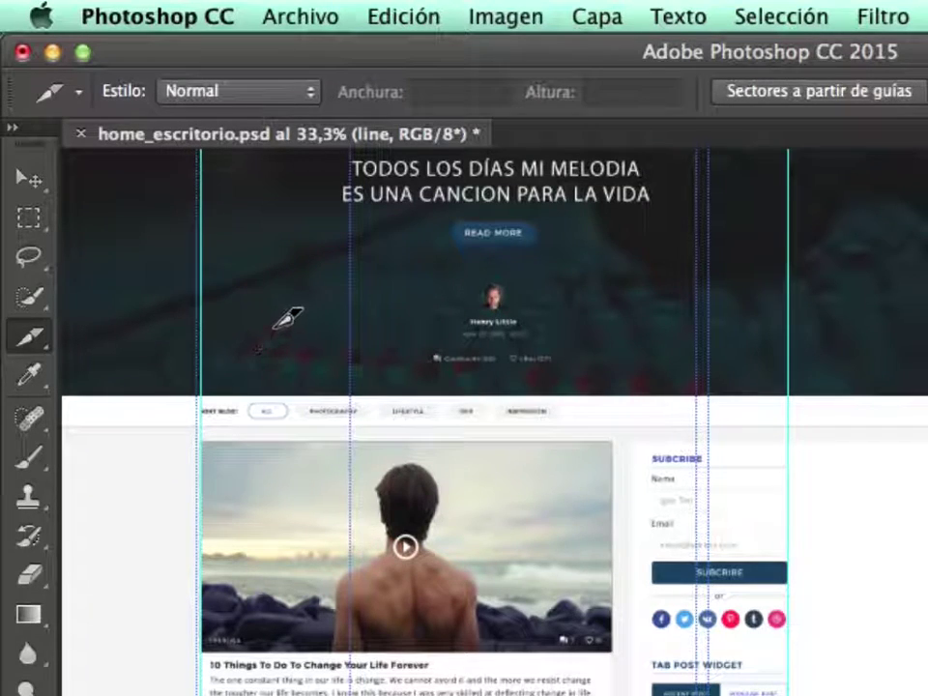
scroll(287, 319, up, 10)
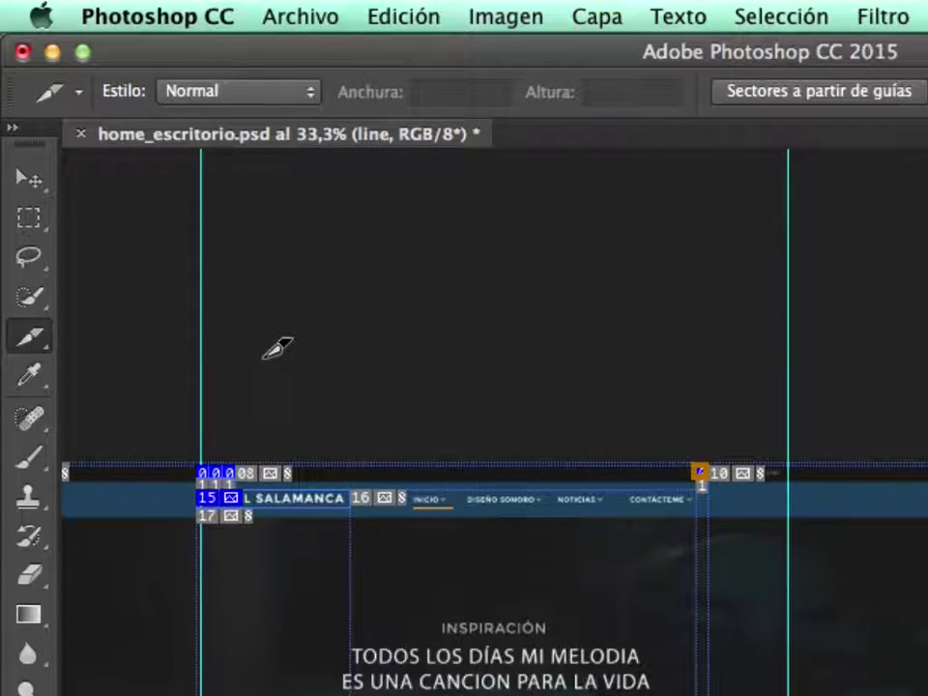
scroll(271, 353, down, 2)
super+drag(192, 361, 451, 475)
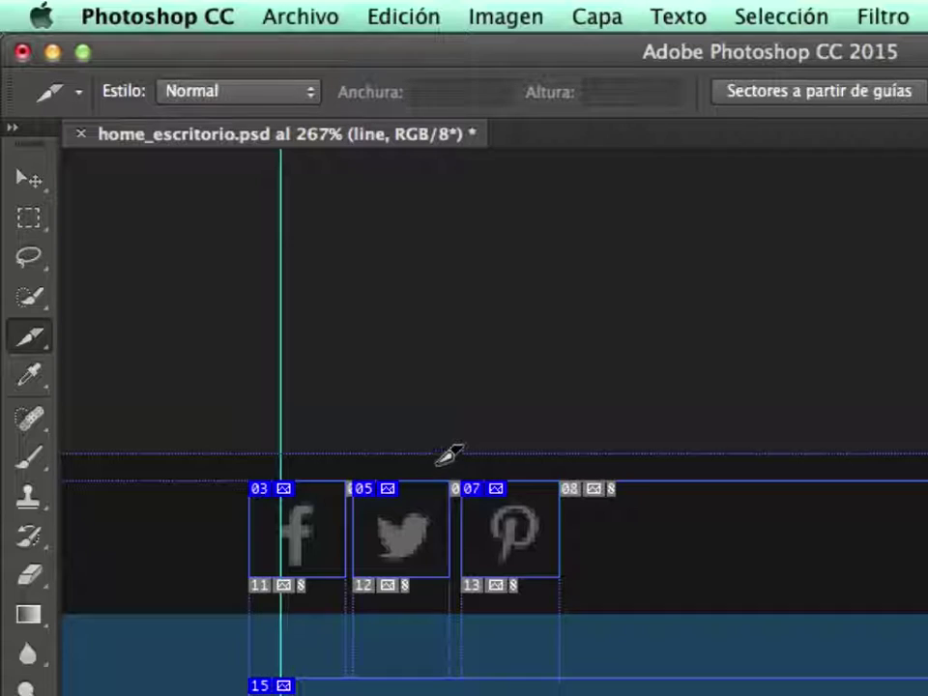
alt+click(574, 583)
alt+click(580, 585)
alt+click(584, 586)
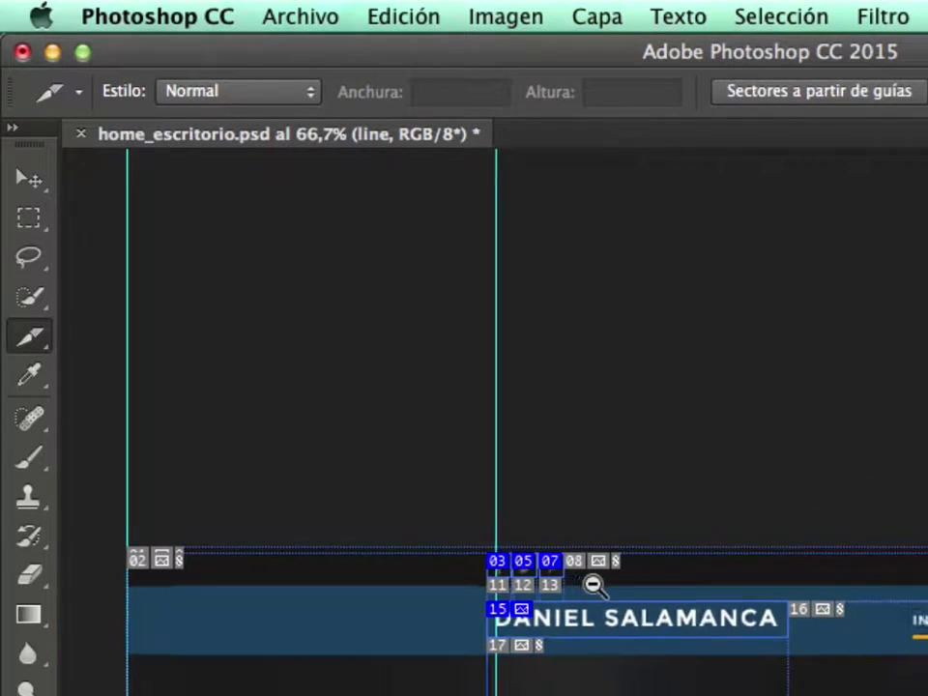
alt+click(584, 586)
Draw a slice of about 55 × 50 px around the author's round portrait in the hero banner.
scroll(503, 387, down, 3)
scroll(522, 406, down, 3)
alt+click(518, 431)
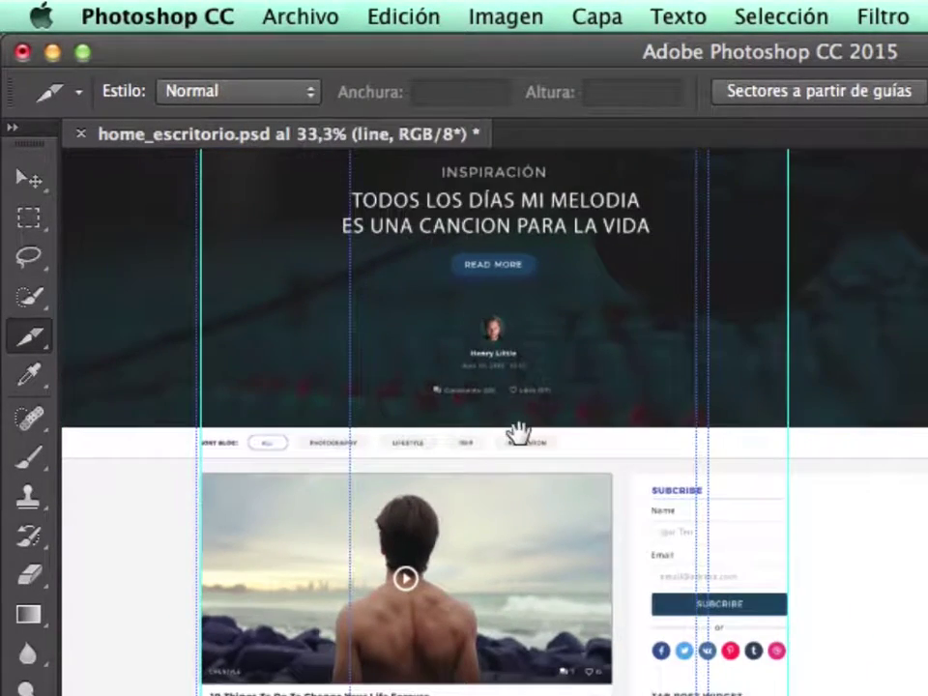
super+click(497, 329)
super+click(495, 333)
super+click(493, 332)
super+click(488, 309)
super+click(483, 290)
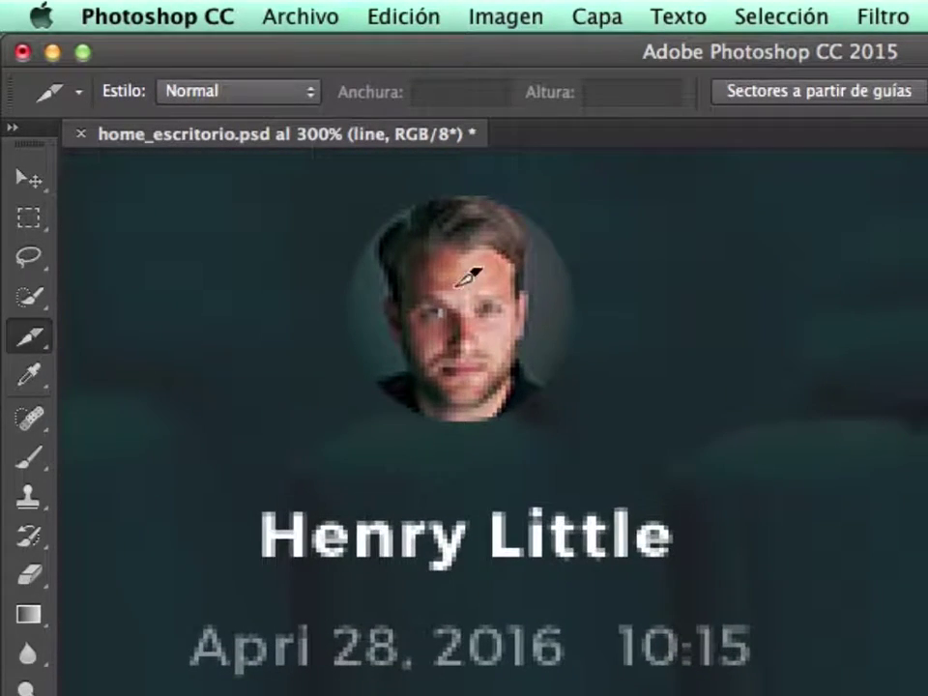
drag(344, 196, 601, 409)
Name the hero banner's author portrait slice escritorSlider.
double_click(519, 335)
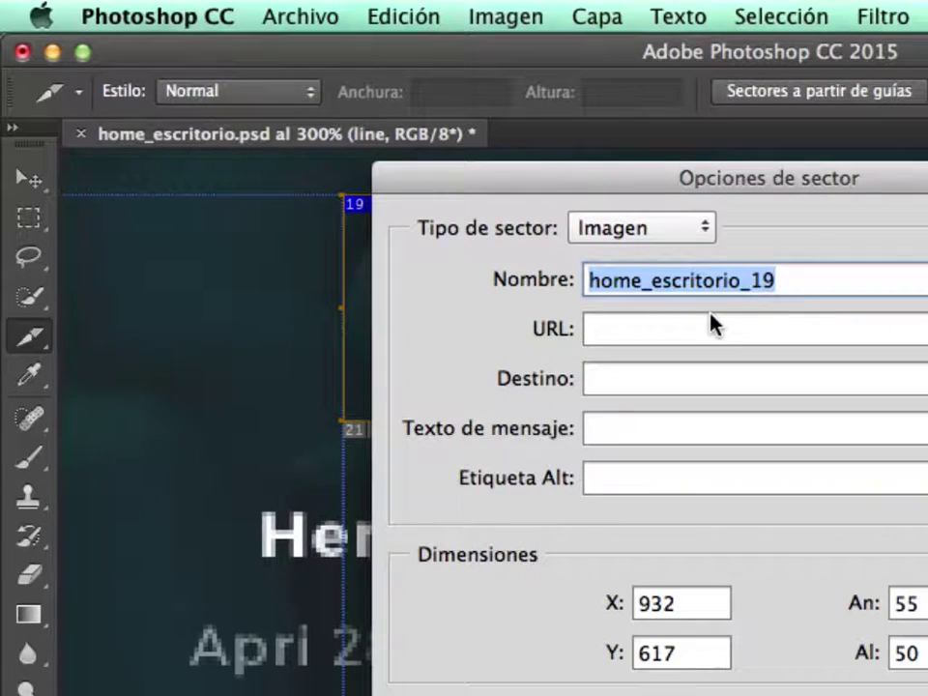
text(logo)
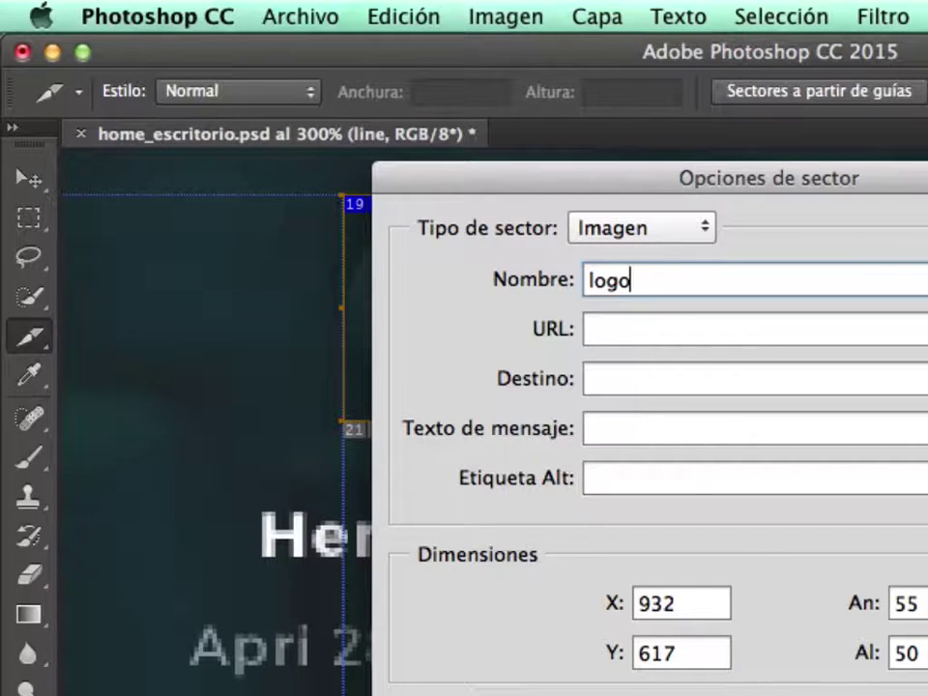
key(BackSpace)
key(BackSpace)
key(BackSpace)
text(escritorSlider)
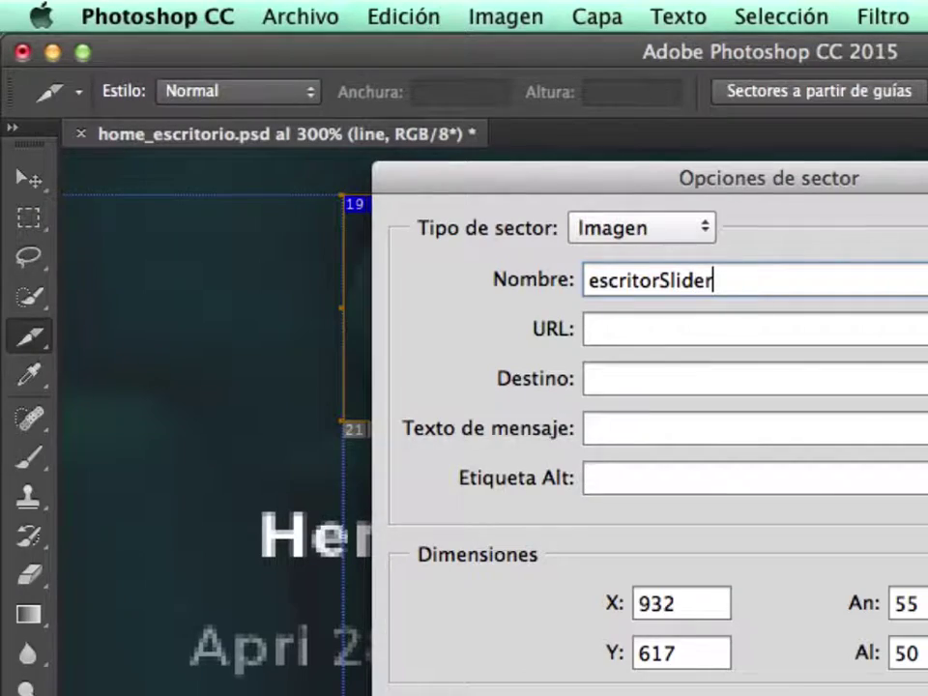
key(Return)
Draw a slice of about 820 × 420 px around the main blog post's large seaside photo.
scroll(420, 491, down, 5)
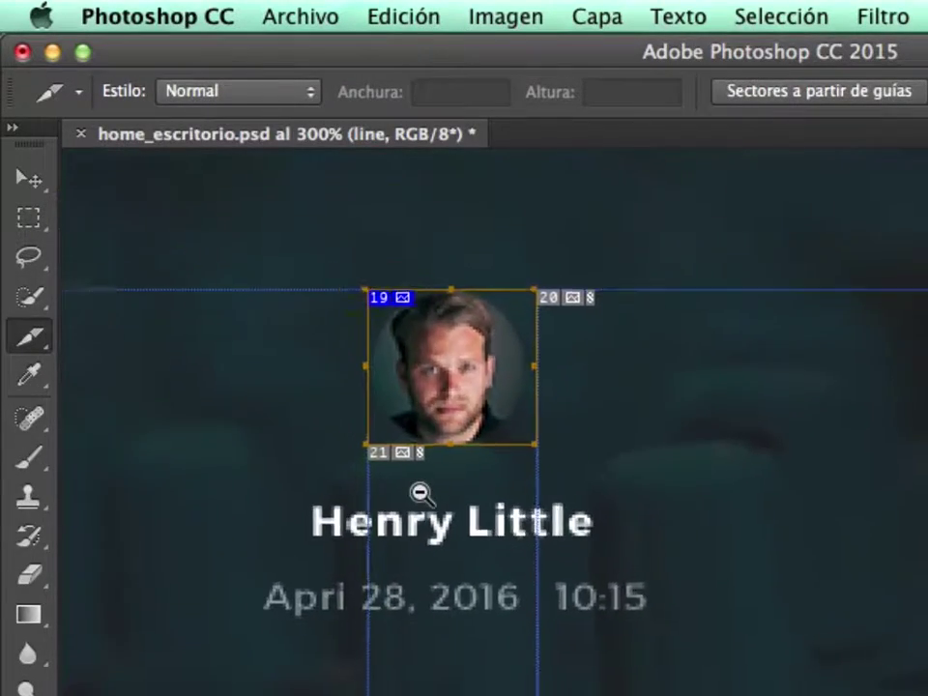
scroll(426, 386, down, 5)
scroll(517, 408, down, 2)
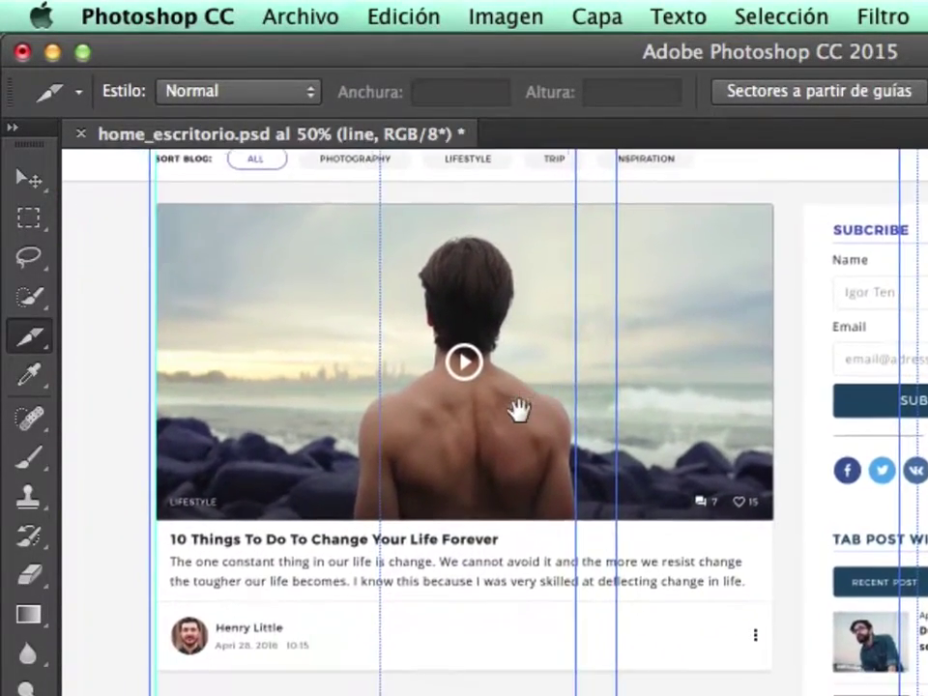
scroll(521, 412, down, 2)
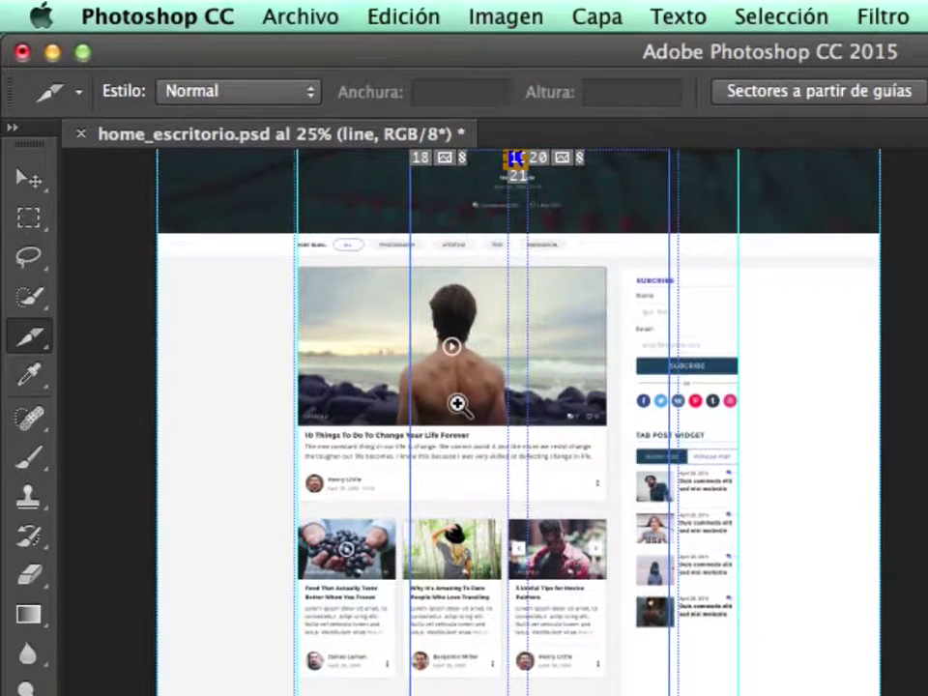
scroll(457, 399, up, 1)
drag(248, 220, 667, 420)
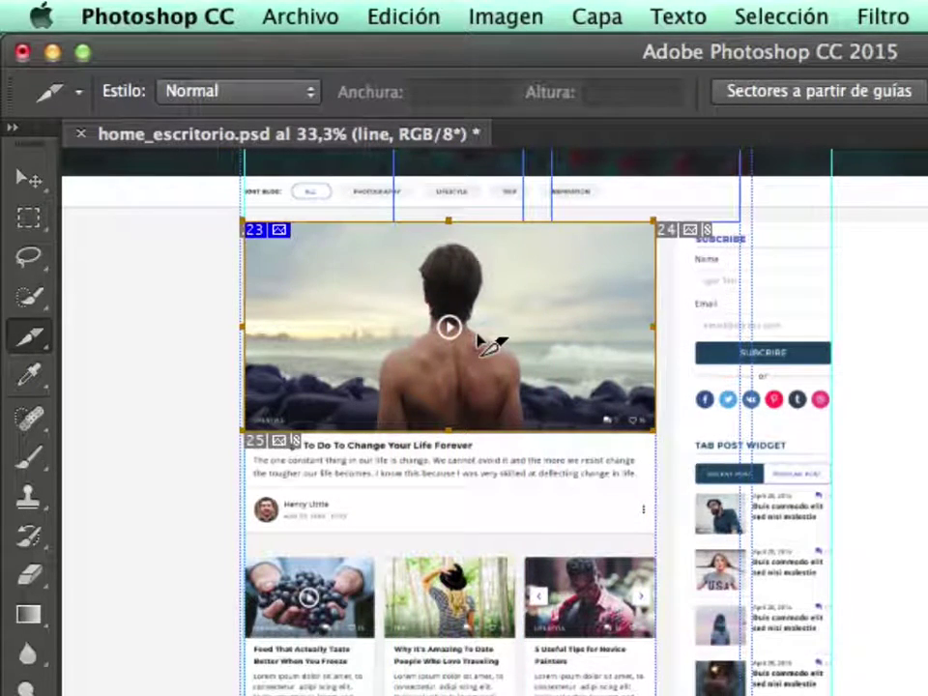
Name the main blog post's photo slice imagen_noticiaPrincipal.
double_click(486, 342)
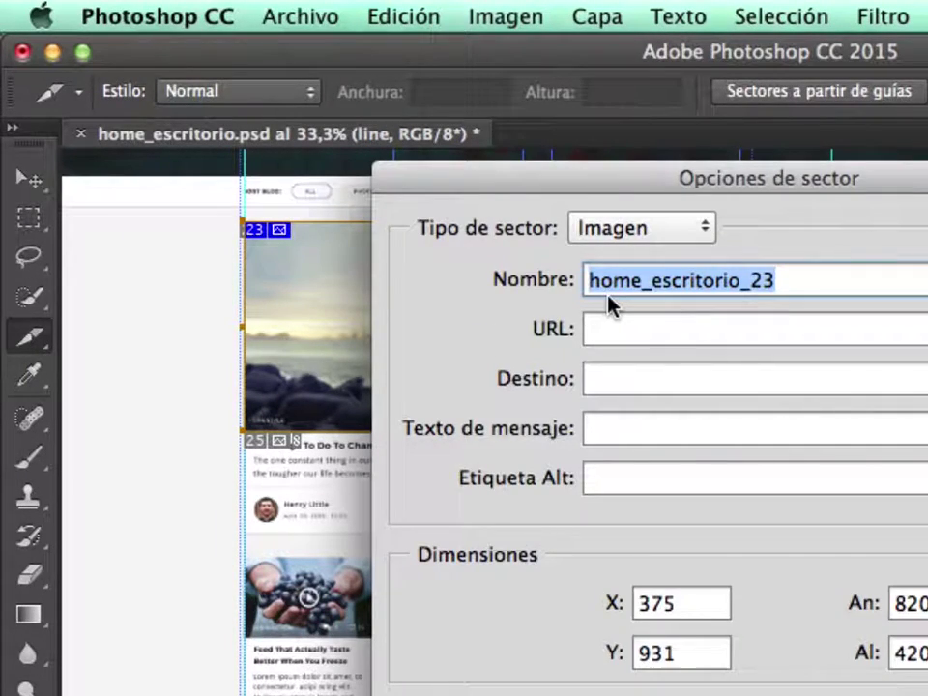
text(imagen)
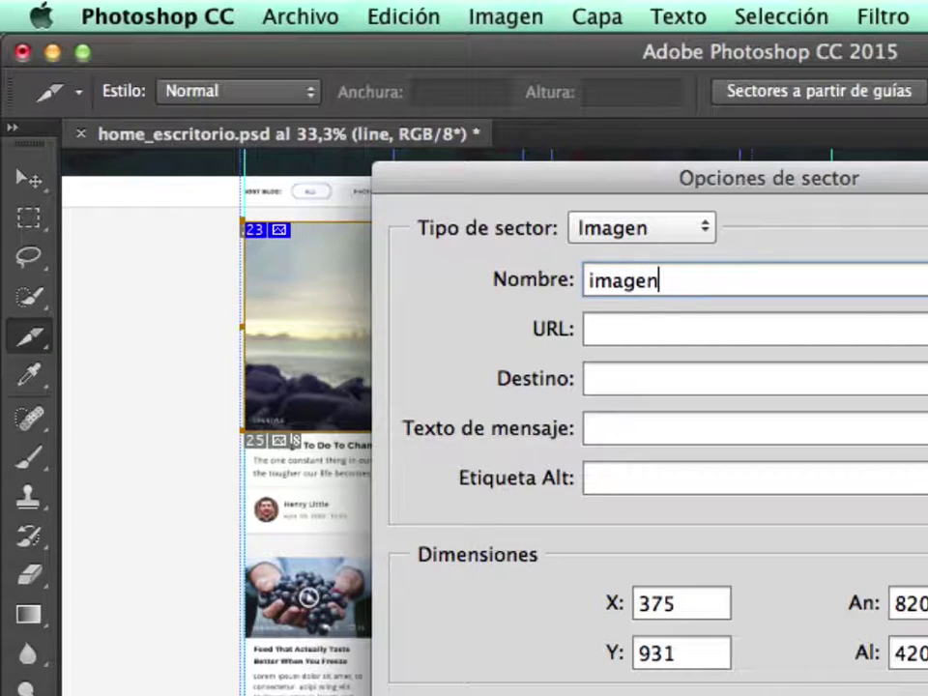
text(_notici)
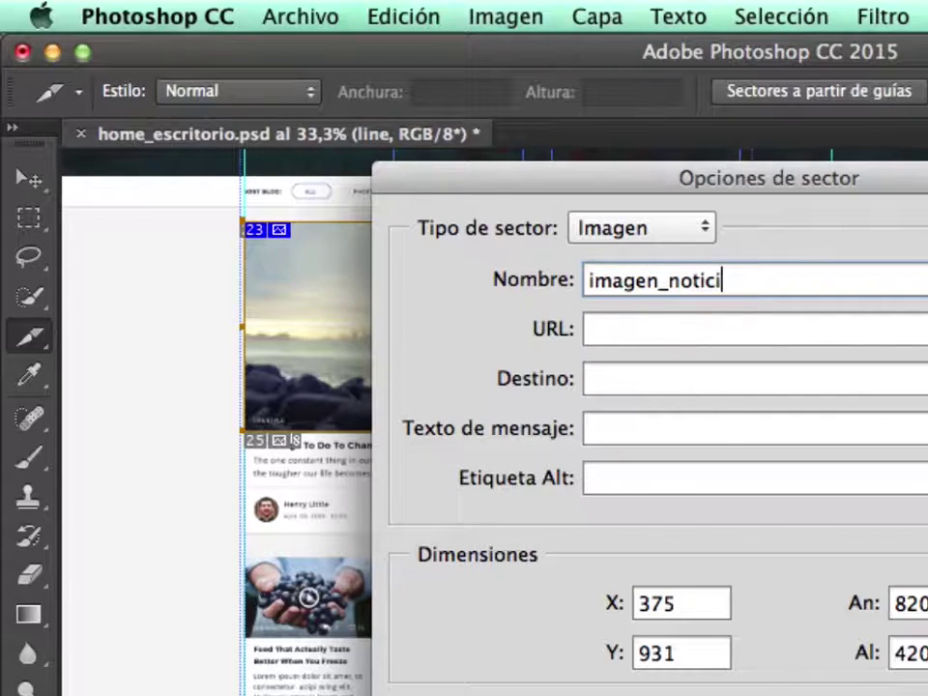
text(aPrincipale)
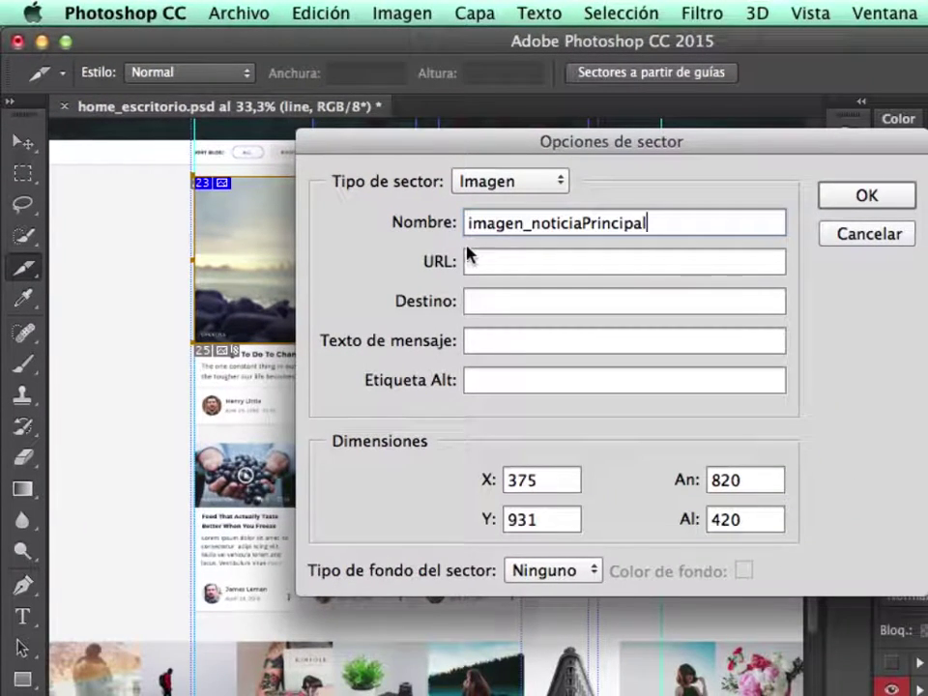
key(Return)
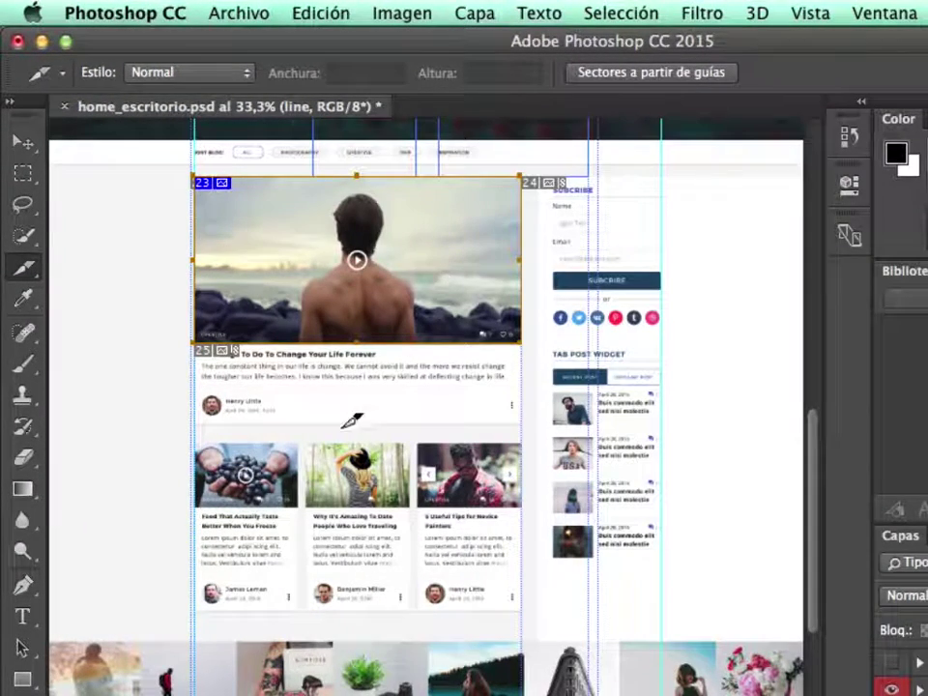
Slice the blueberry photo of the first small post at about 260 × 160 px and name it noticiaDestacada.
super+click(290, 518)
super+click(290, 518)
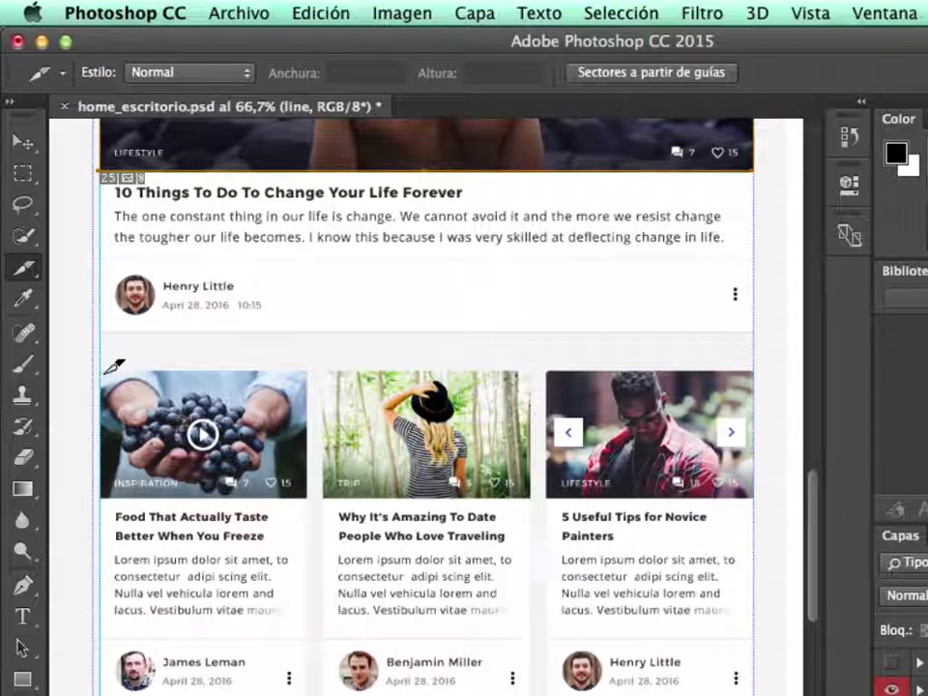
drag(101, 370, 306, 495)
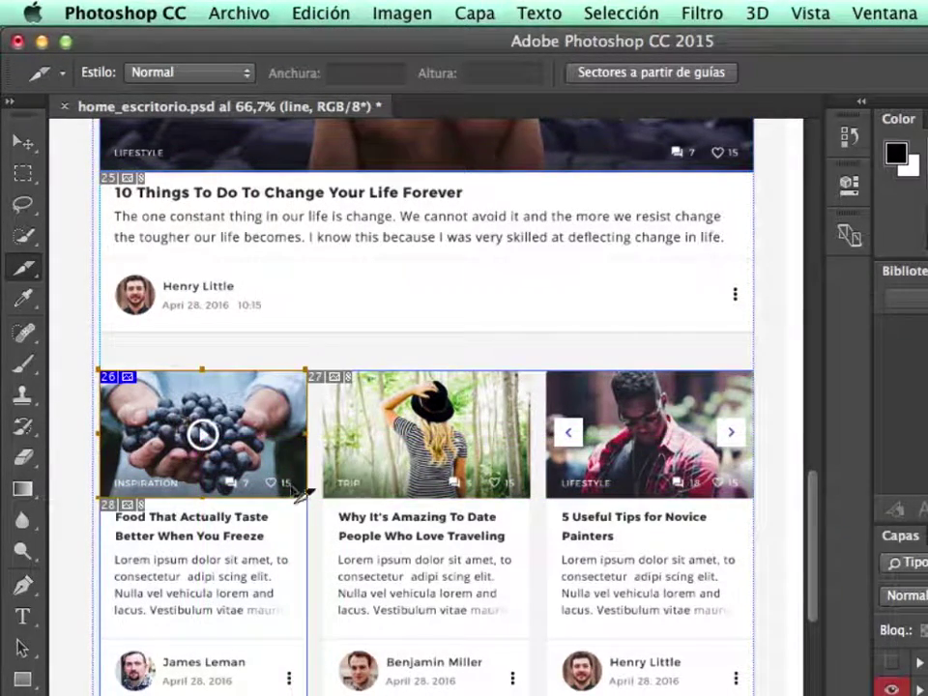
double_click(302, 488)
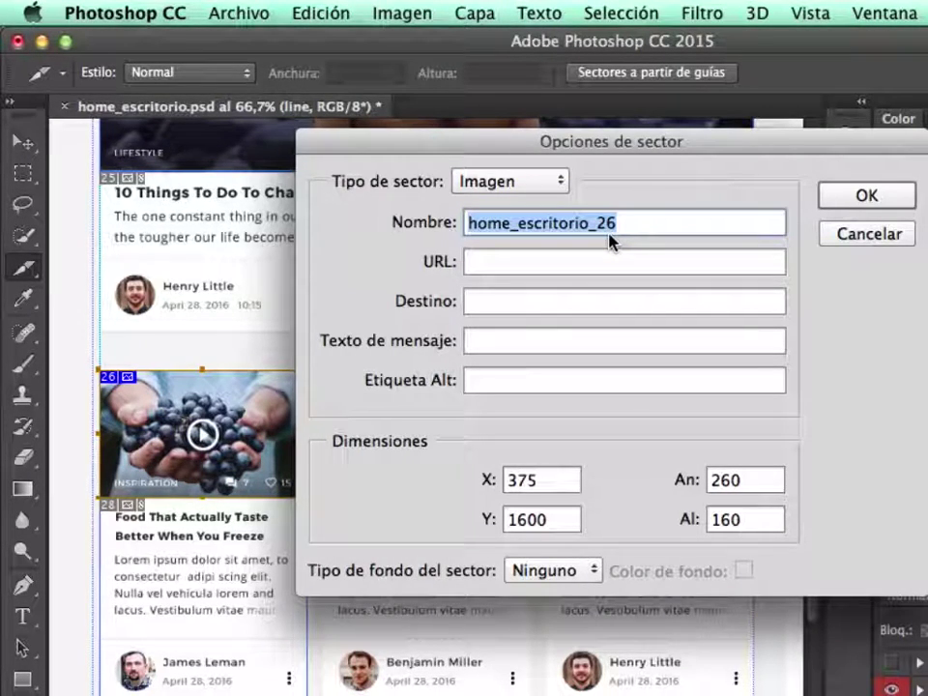
text(noticiaDestacada)
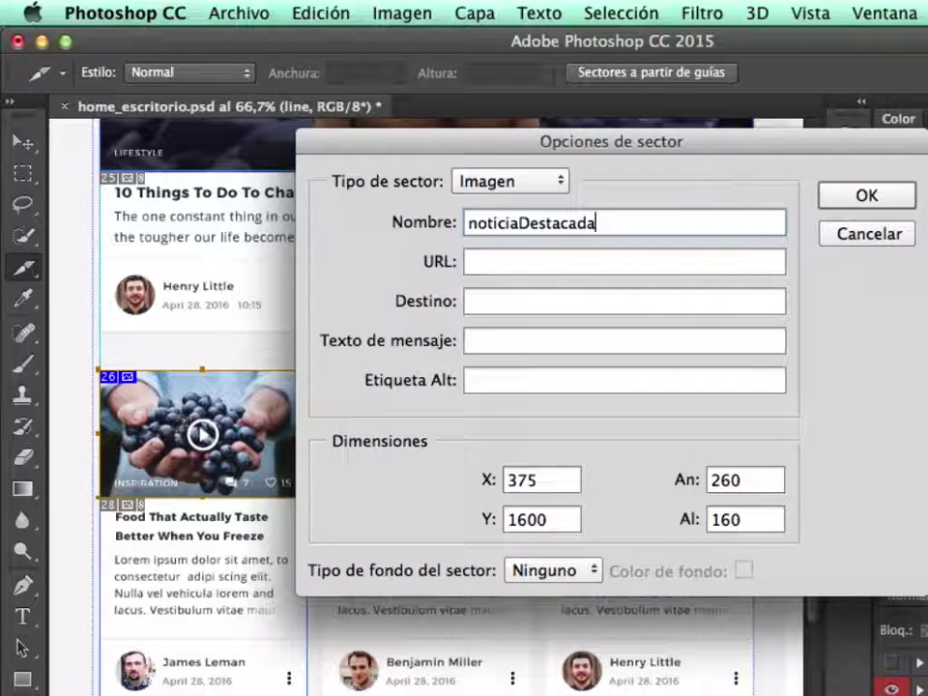
key(Return)
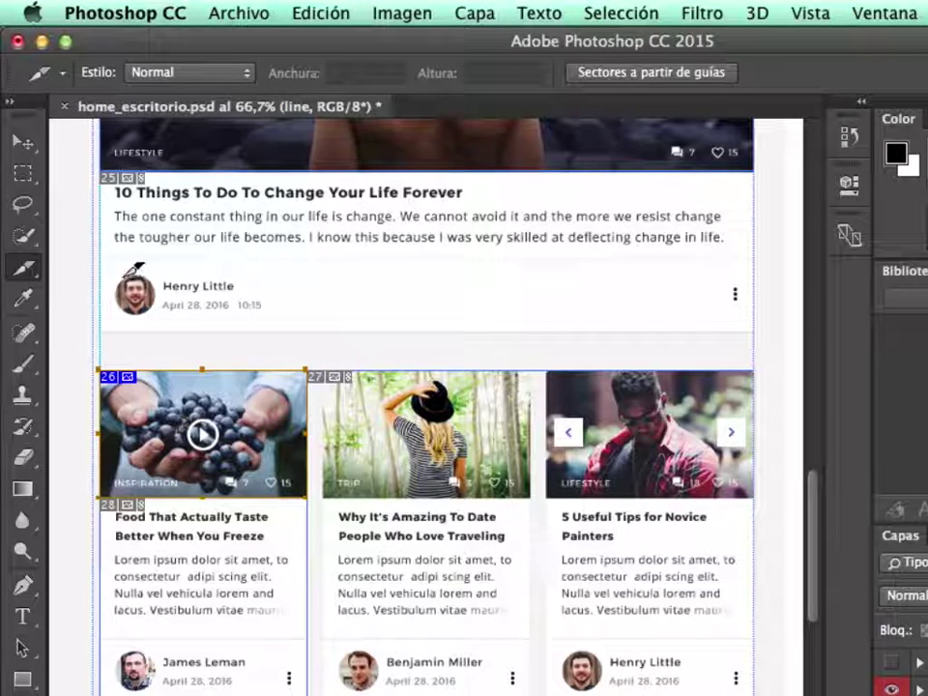
Slice the author portrait under the main blog post at about 50 × 50 px and name it autorNoticia.
scroll(125, 278, up, 5)
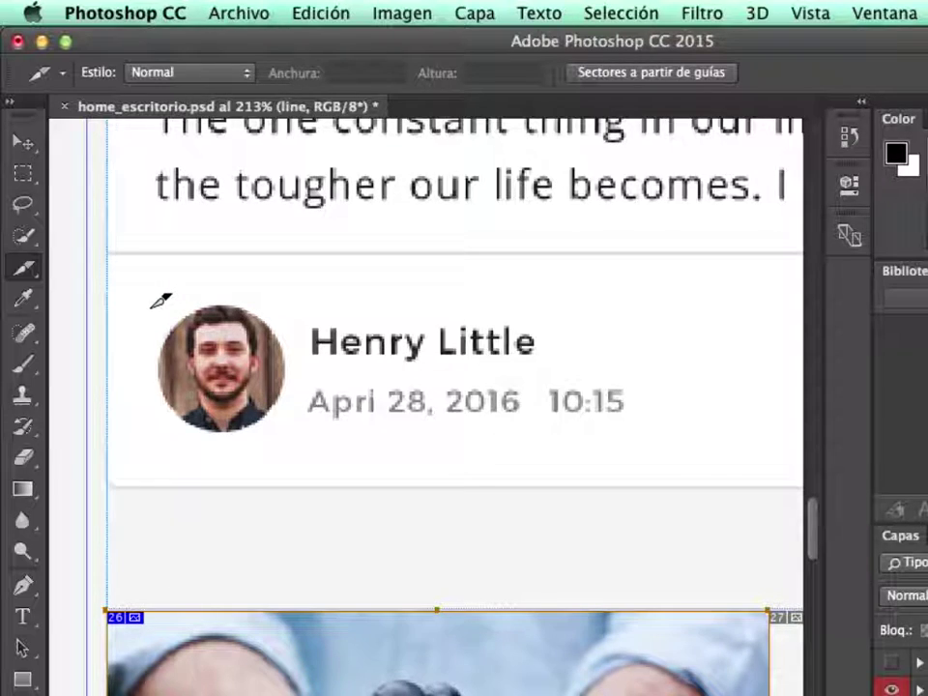
drag(158, 305, 285, 431)
double_click(256, 397)
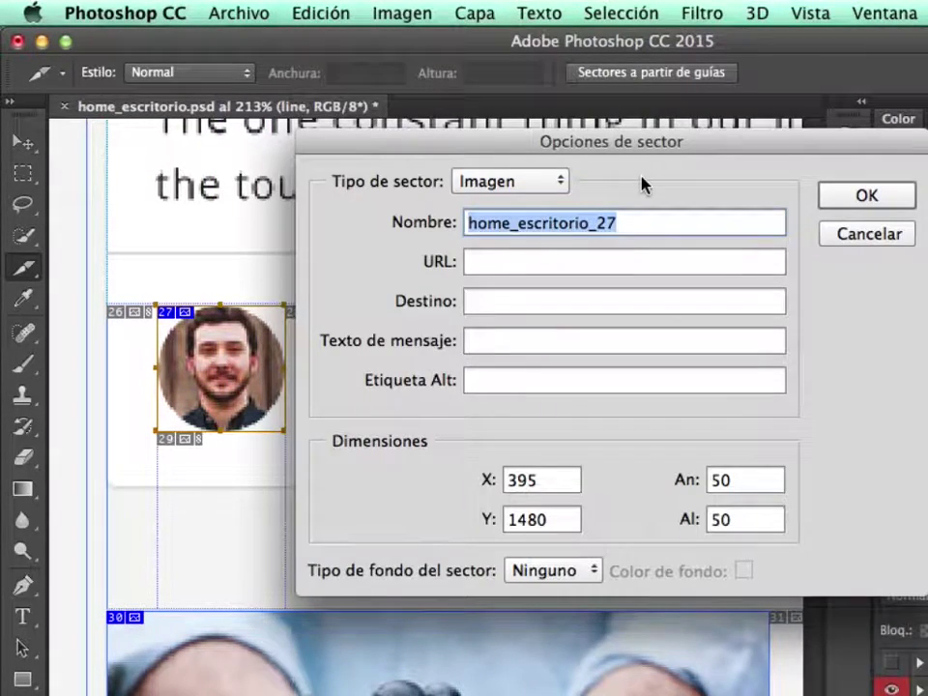
text(auto)
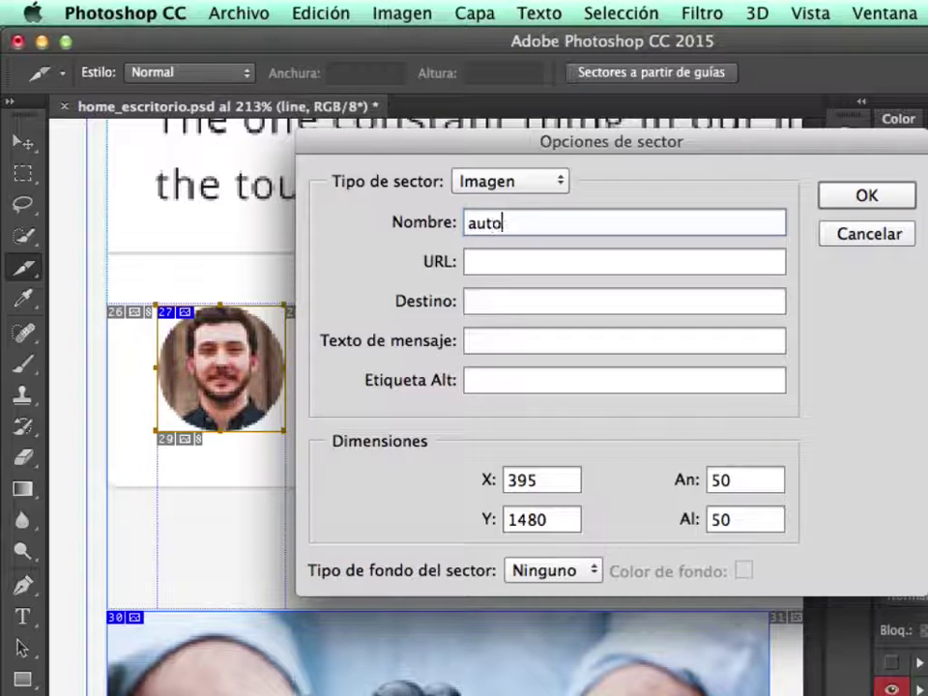
text(rNoticia)
key(Return)
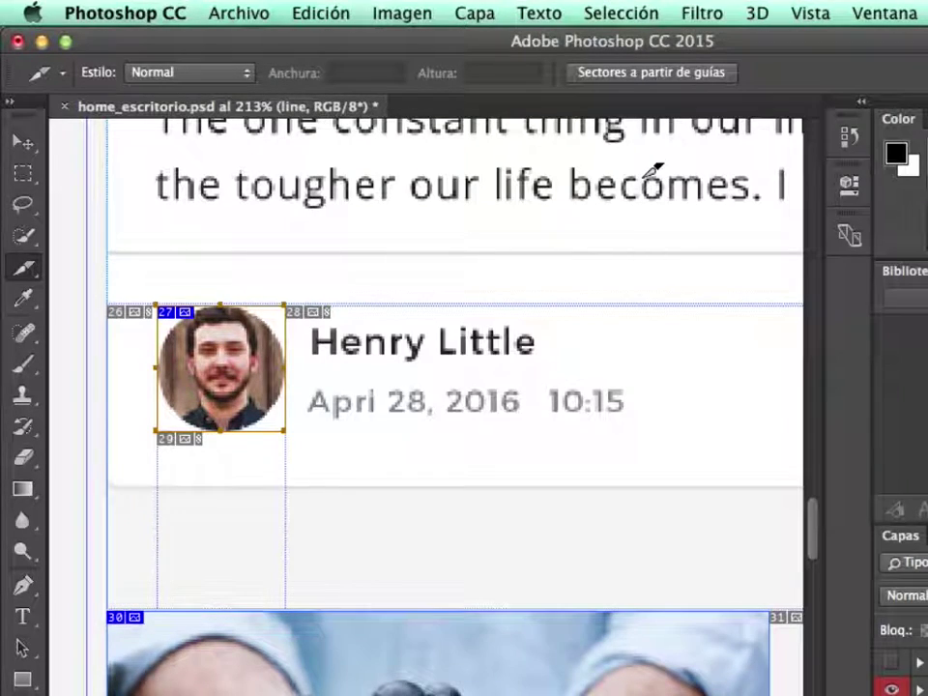
Draw a 240 × 240 px slice around the hiker-on-a-rock photo in the gallery strip above the footer.
alt+super+click(507, 404)
alt+super+click(507, 407)
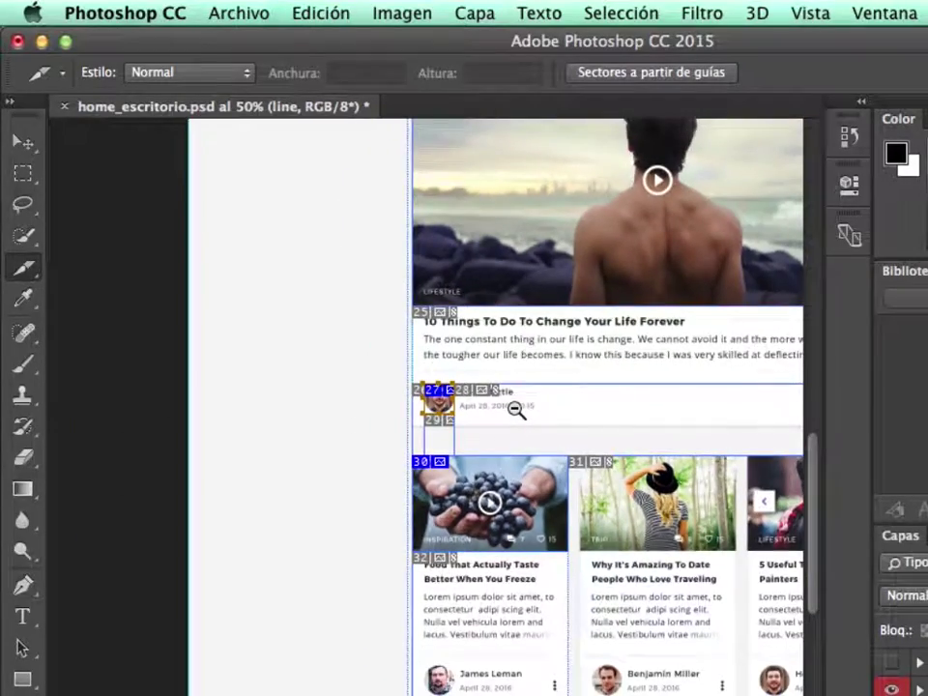
alt+super+click(515, 408)
alt+super+click(582, 435)
scroll(421, 333, down, 10)
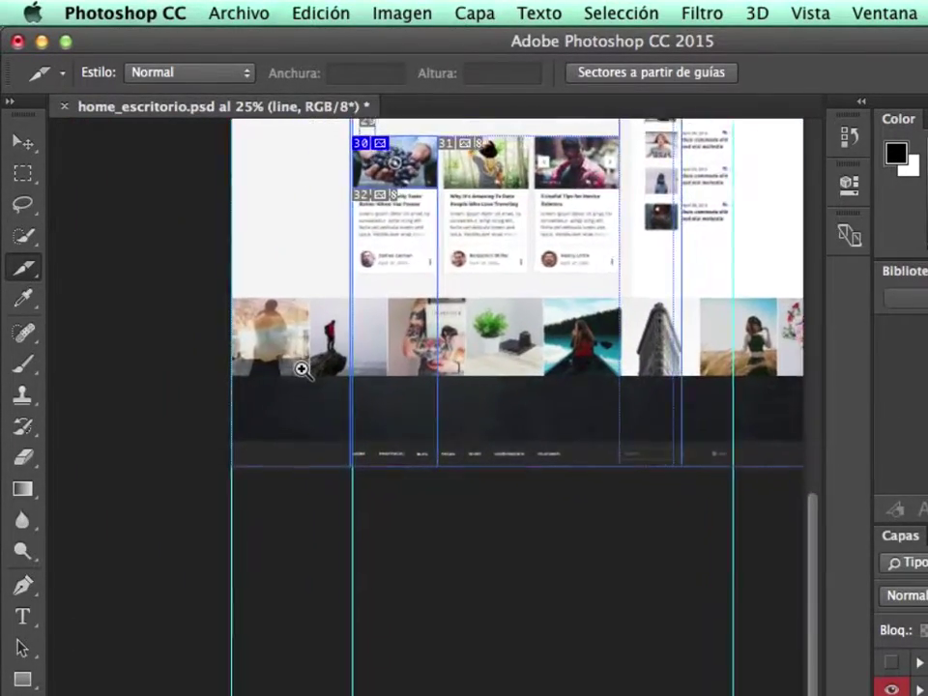
super+click(303, 370)
super+click(342, 344)
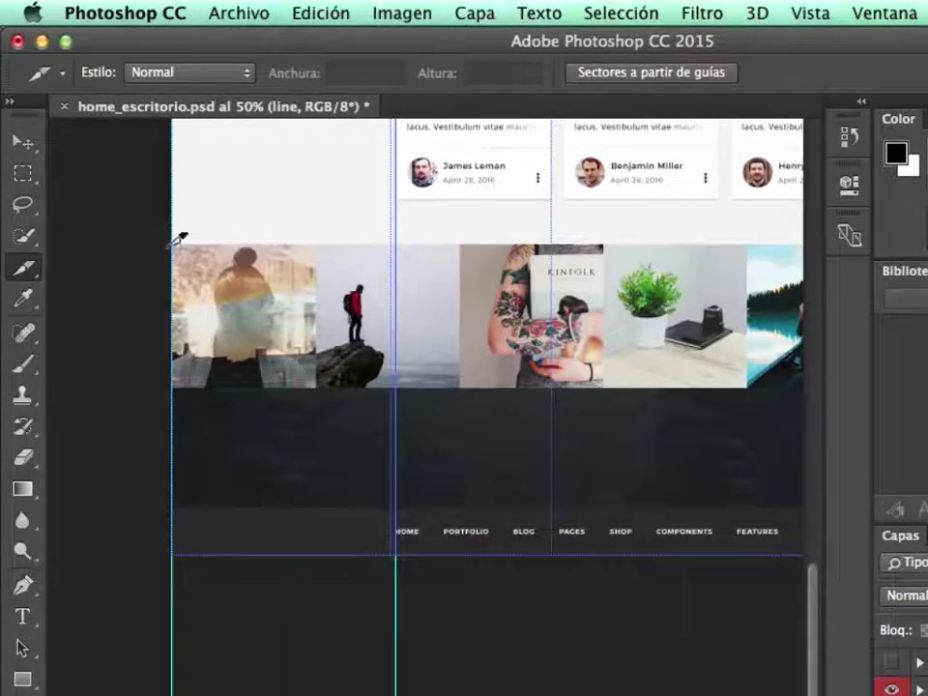
super+click(331, 277)
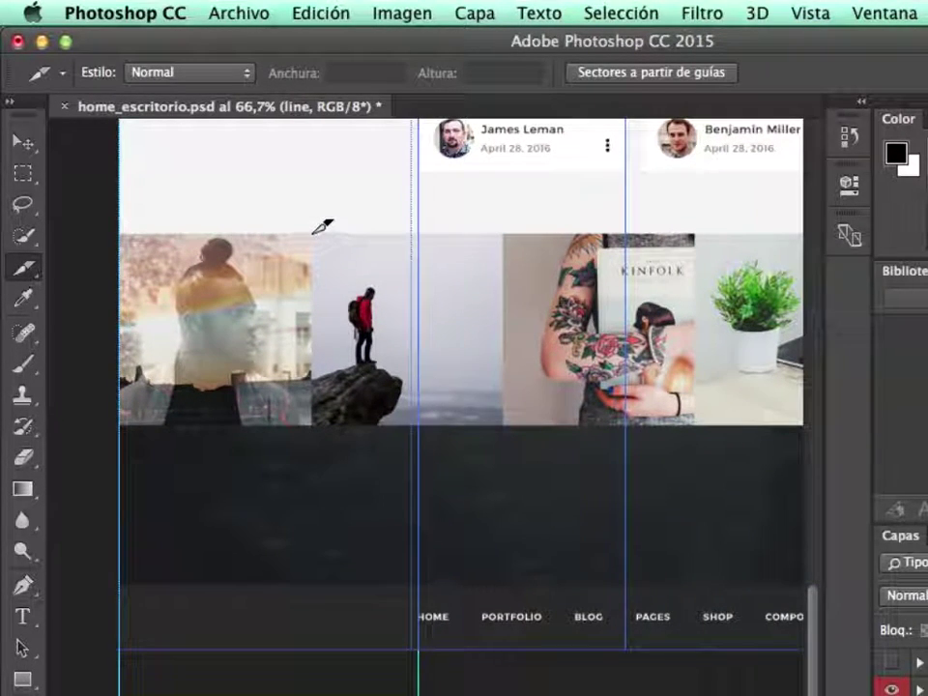
drag(321, 228, 511, 414)
Name the hiker photo's slice imagengaleria.
double_click(429, 352)
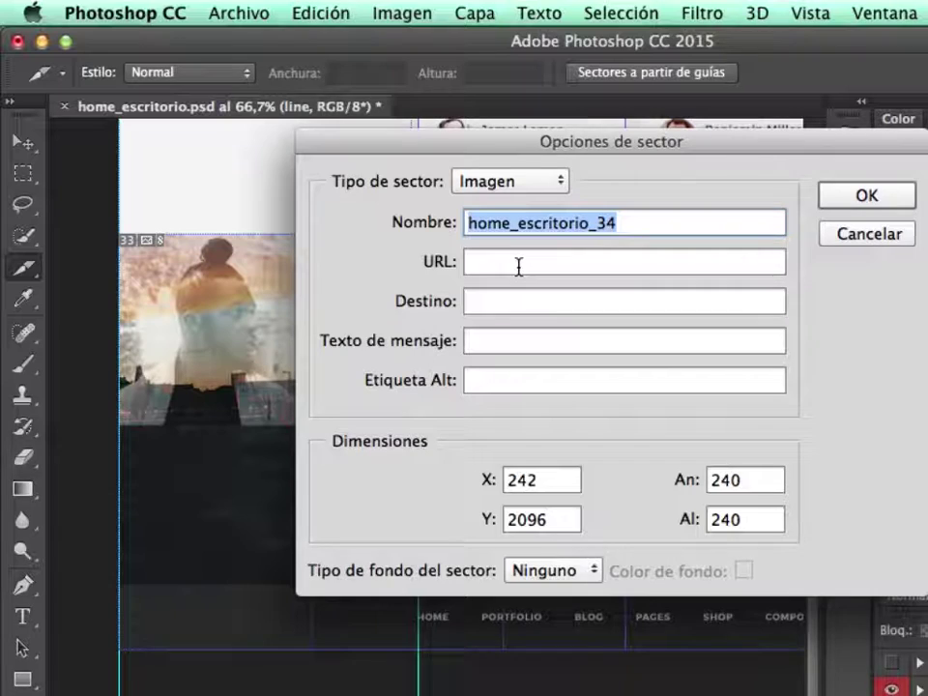
text(imagengaleria)
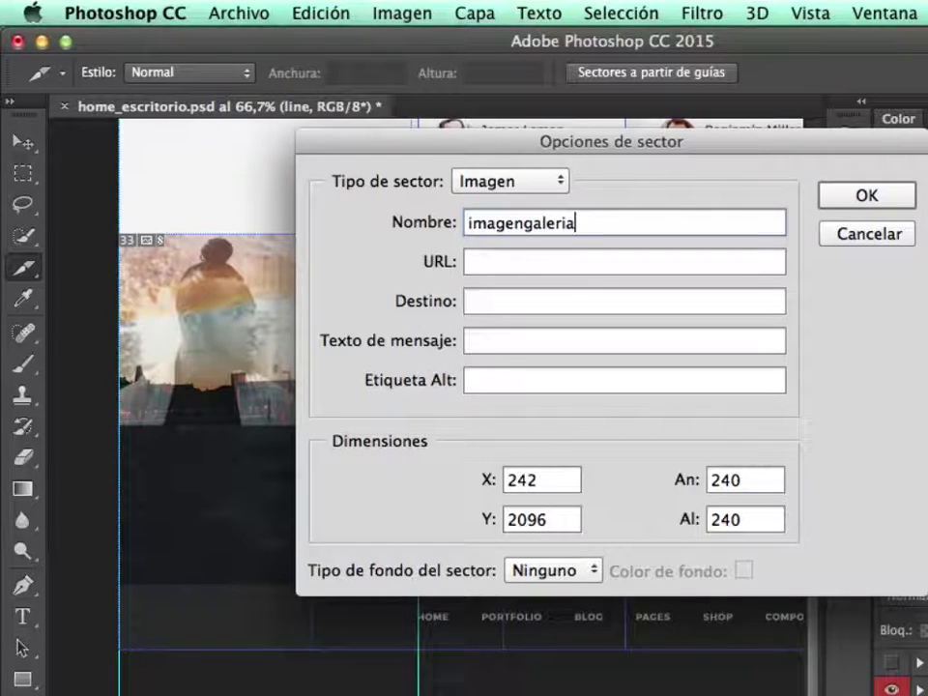
key(Return)
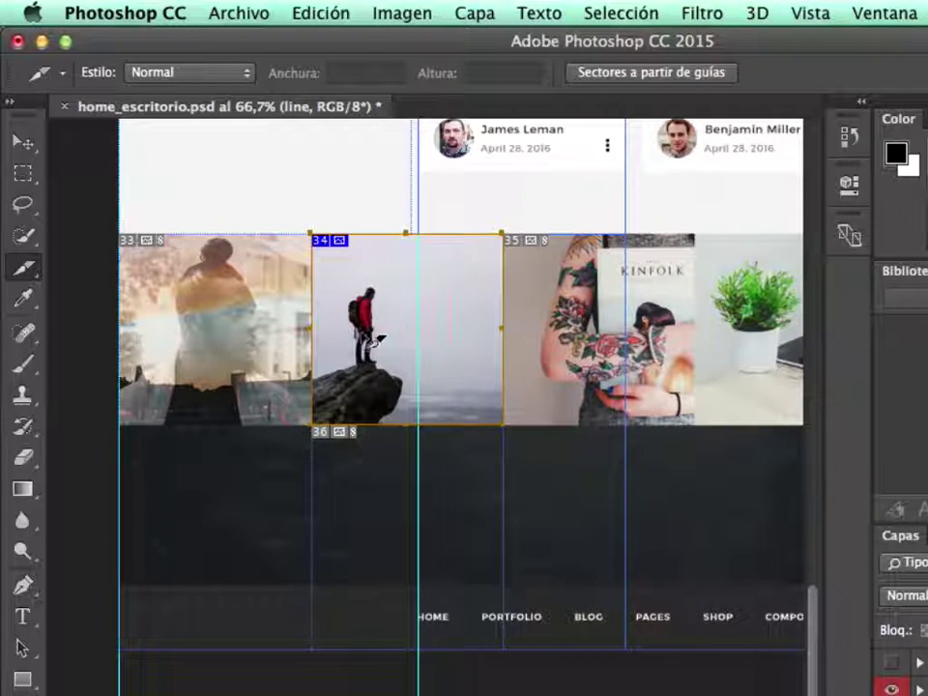
Look over the gallery strip and the thumbnails of the sidebar's Tab Post Widget for images still without a slice.
alt+click(325, 364)
alt+click(494, 374)
alt+click(494, 374)
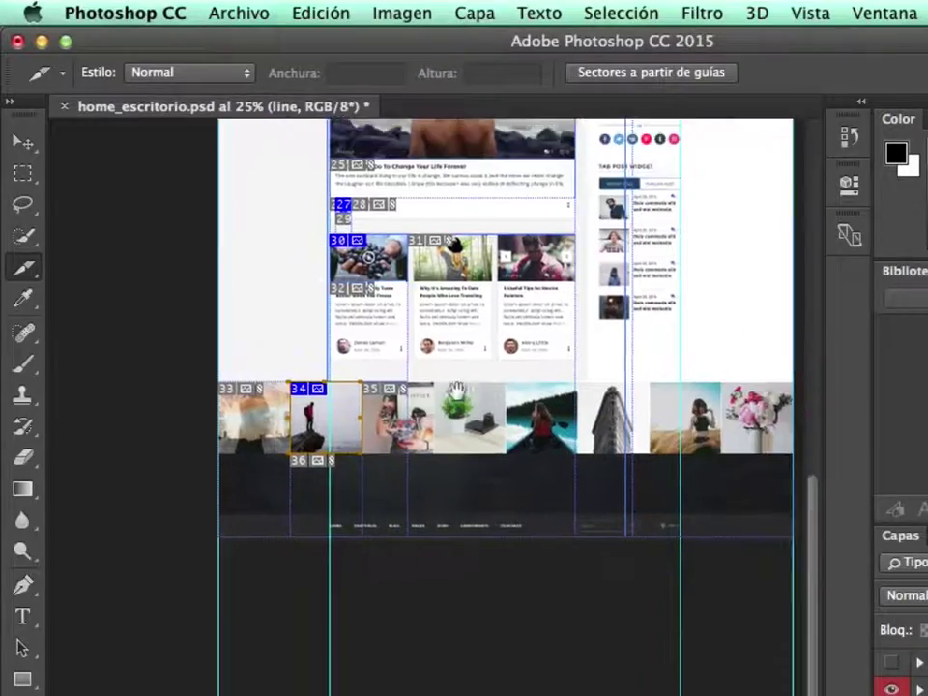
scroll(468, 389, up, 3)
scroll(468, 390, right, 3)
scroll(478, 382, up, 5)
scroll(478, 382, right, 2)
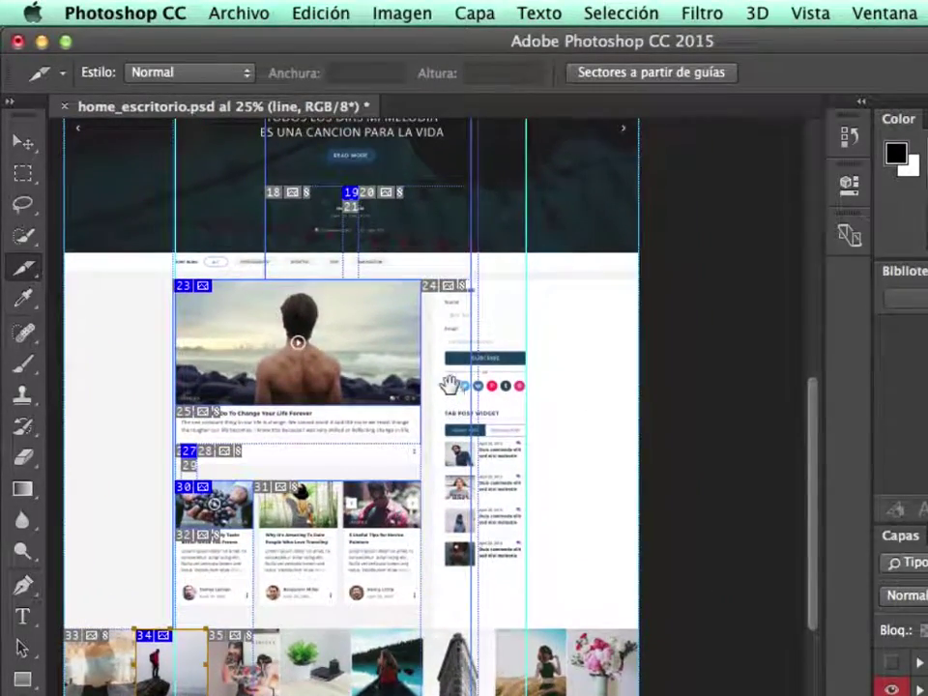
scroll(448, 415, down, 2)
ctrl+click(435, 431)
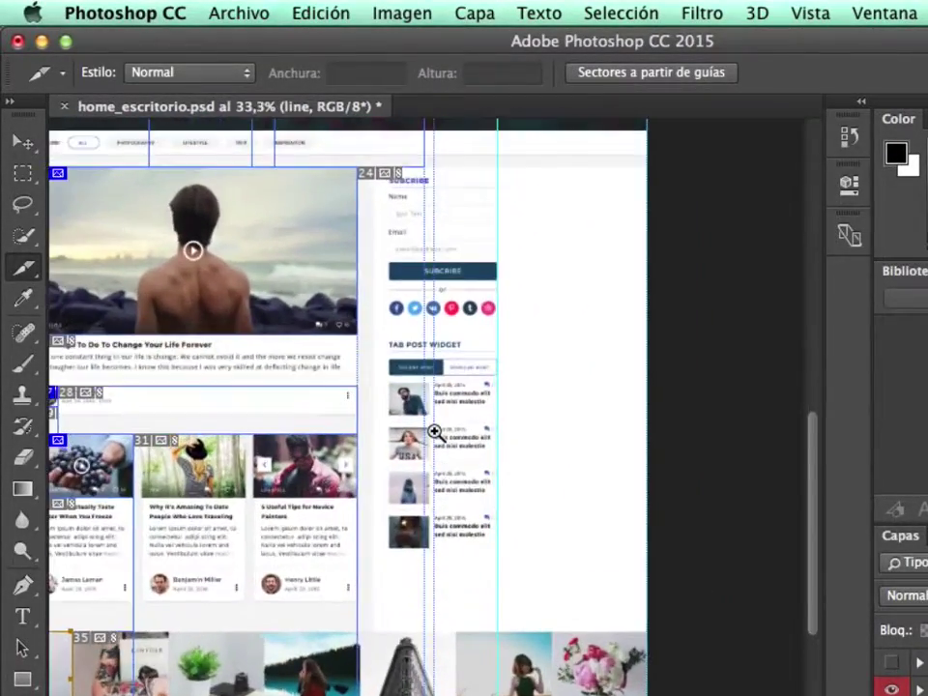
ctrl+click(435, 431)
ctrl+click(435, 431)
ctrl+click(435, 431)
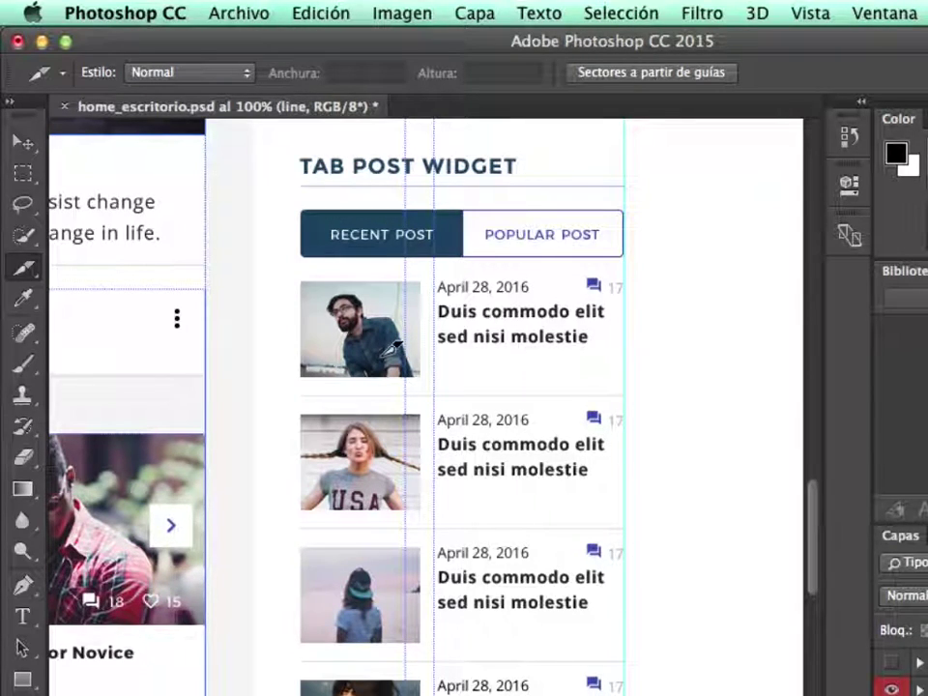
scroll(382, 397, down, 3)
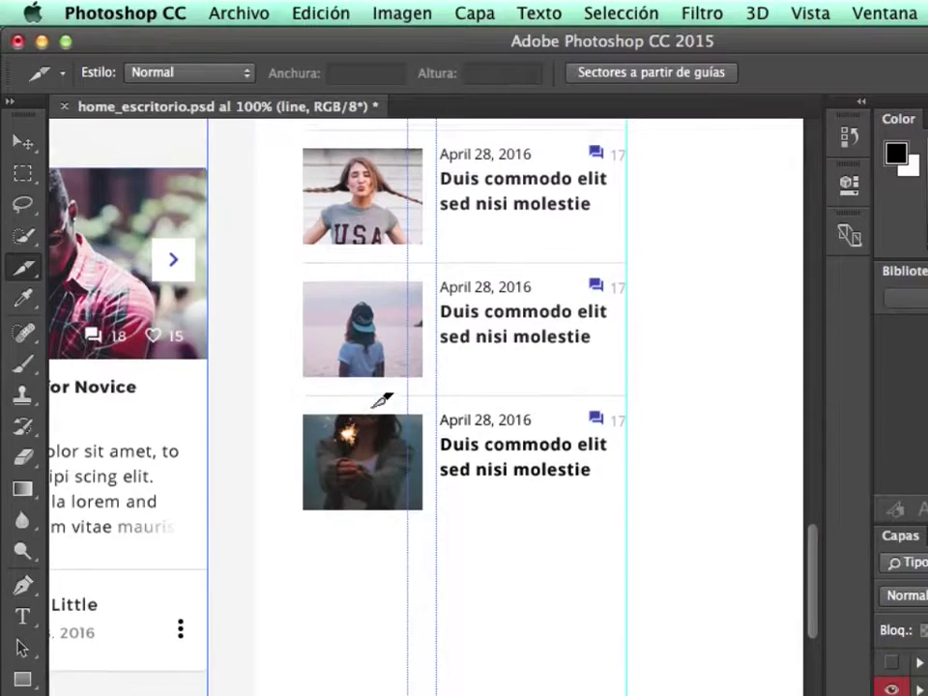
Review the sidebar's subscribe form, its social icons and the page header against the slices already drawn.
scroll(382, 399, up, 7)
scroll(381, 399, up, 3)
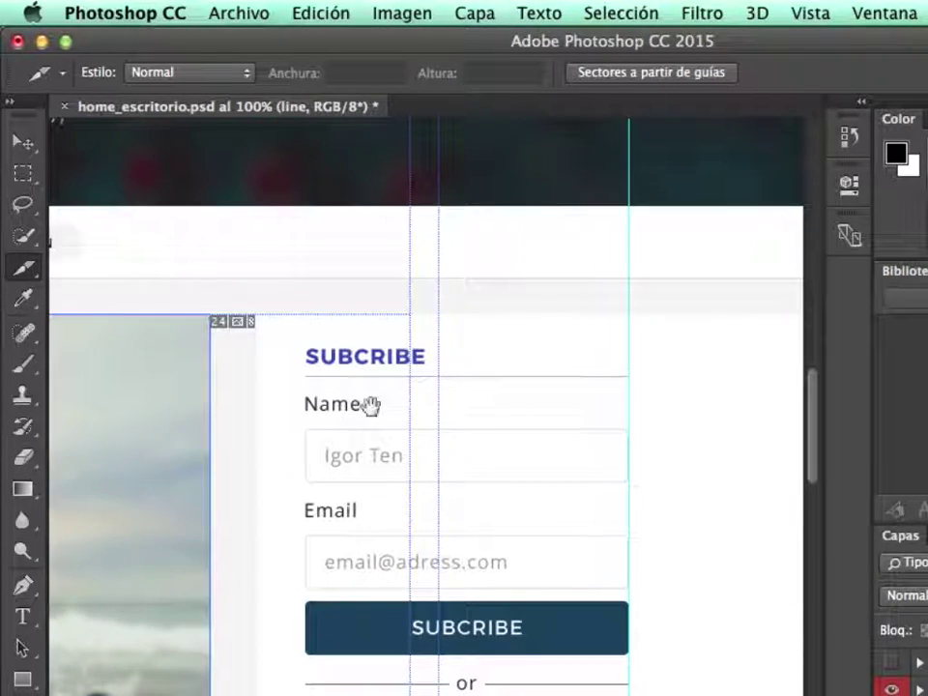
scroll(372, 410, down, 3)
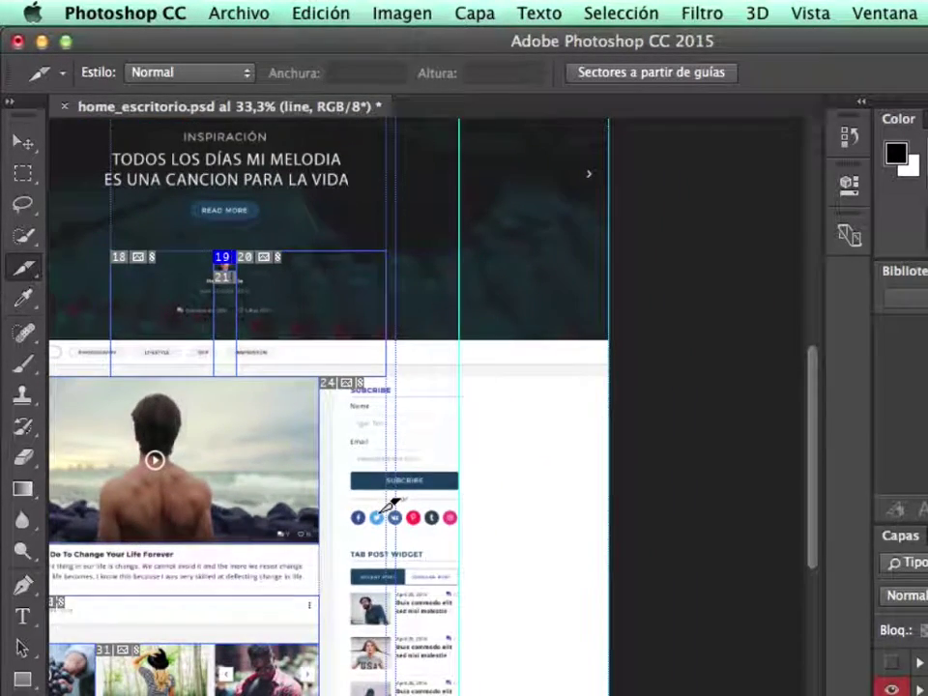
scroll(387, 483, up, 1)
scroll(388, 499, down, 3)
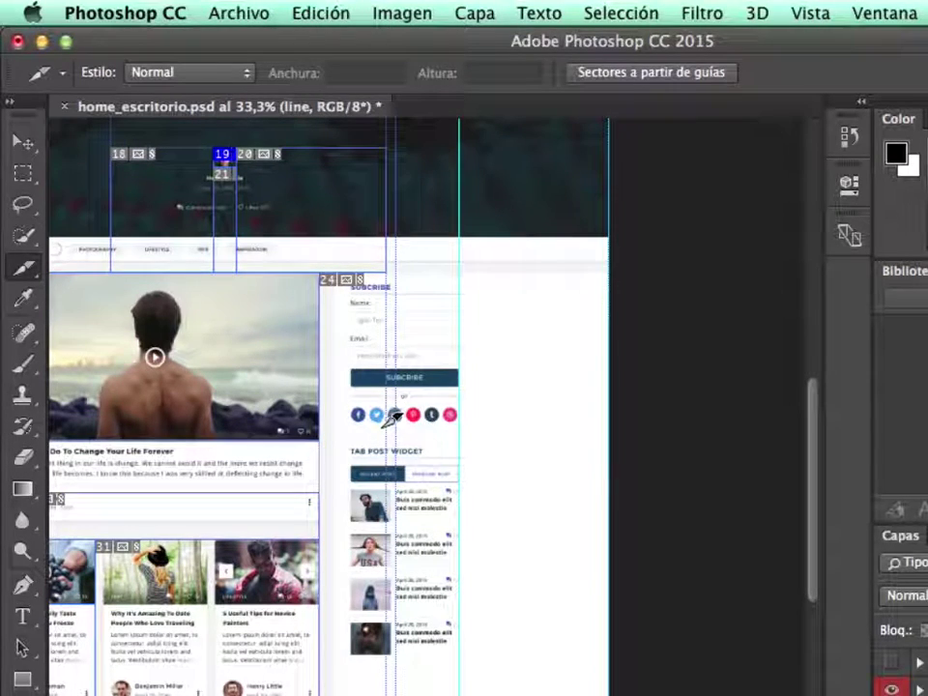
scroll(387, 432, down, 1)
scroll(383, 431, up, 8)
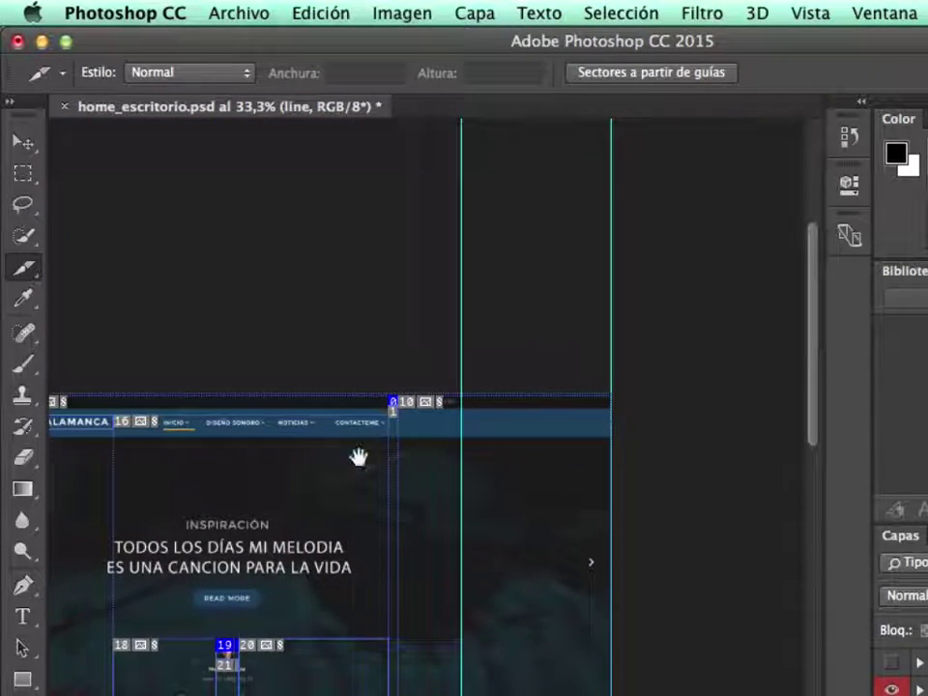
scroll(364, 448, down, 1)
scroll(317, 500, down, 2)
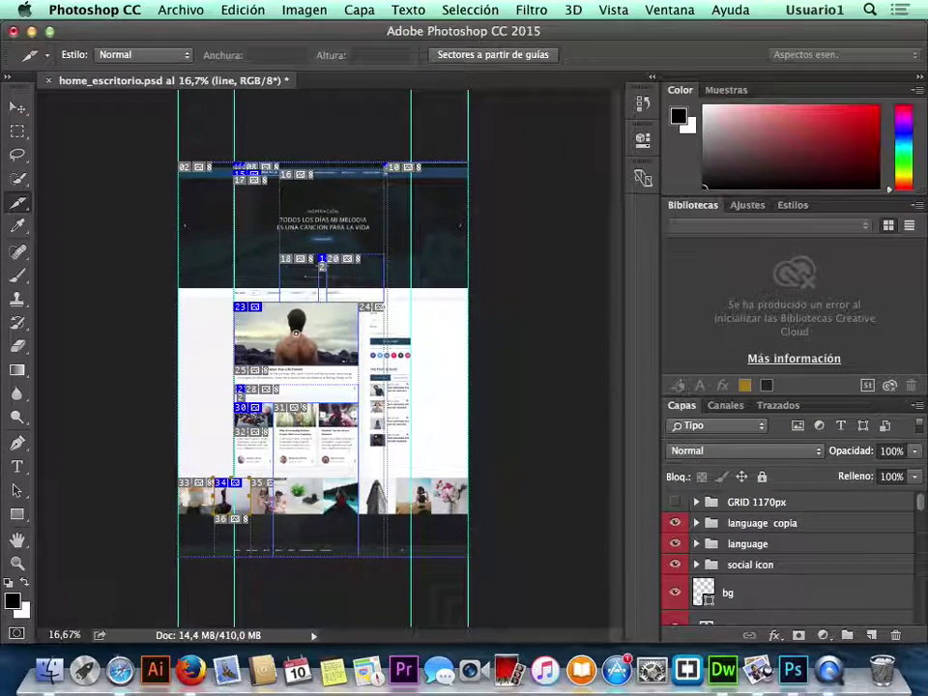
Open the Save for Web (legacy) export of the sliced page and select the Facebook icon slice.
click(241, 12)
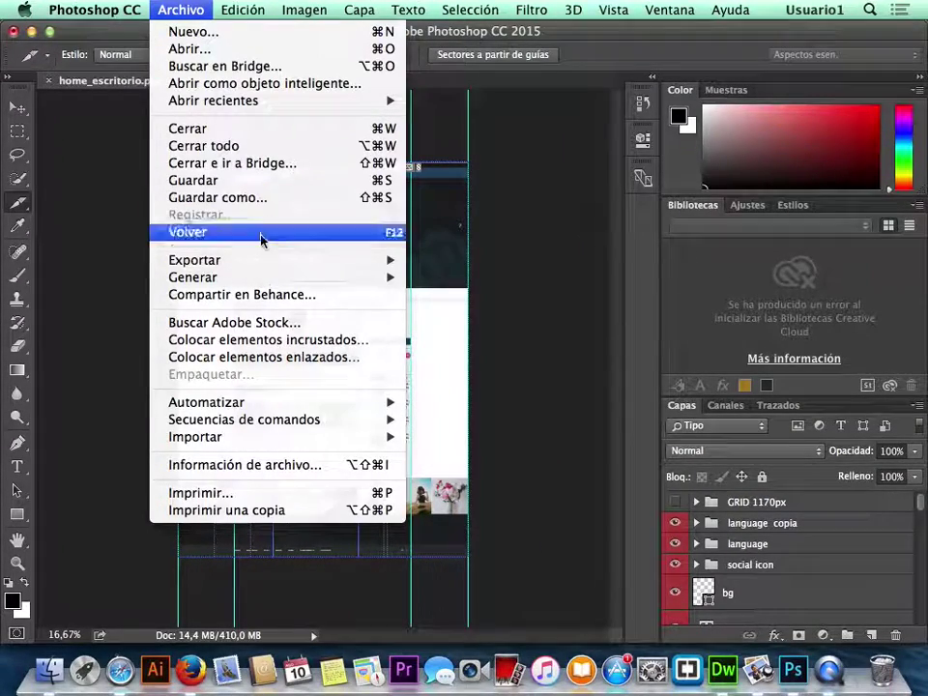
mouse_move(259, 259)
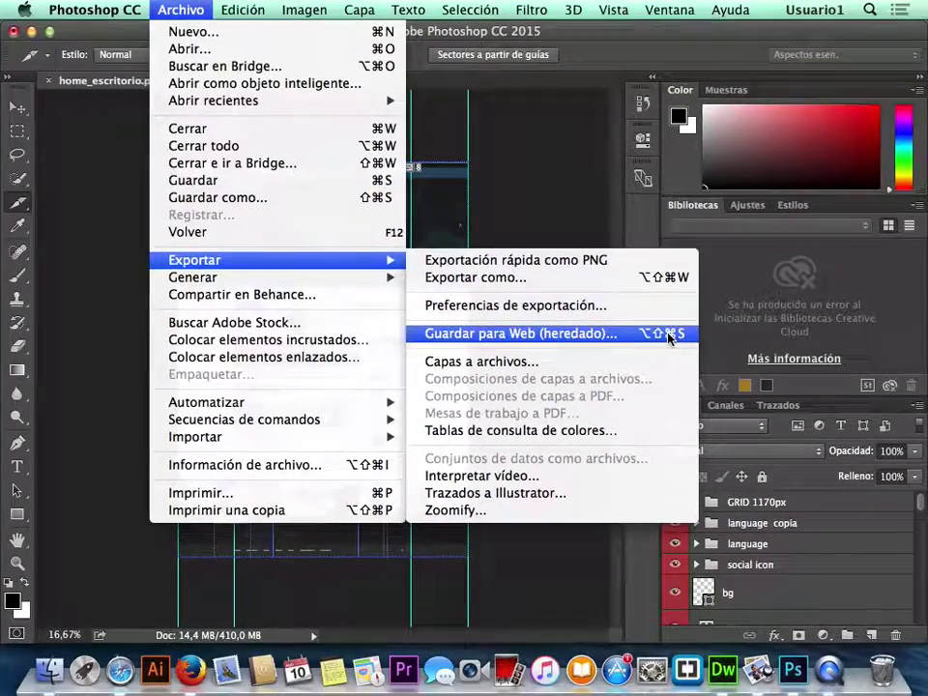
click(669, 334)
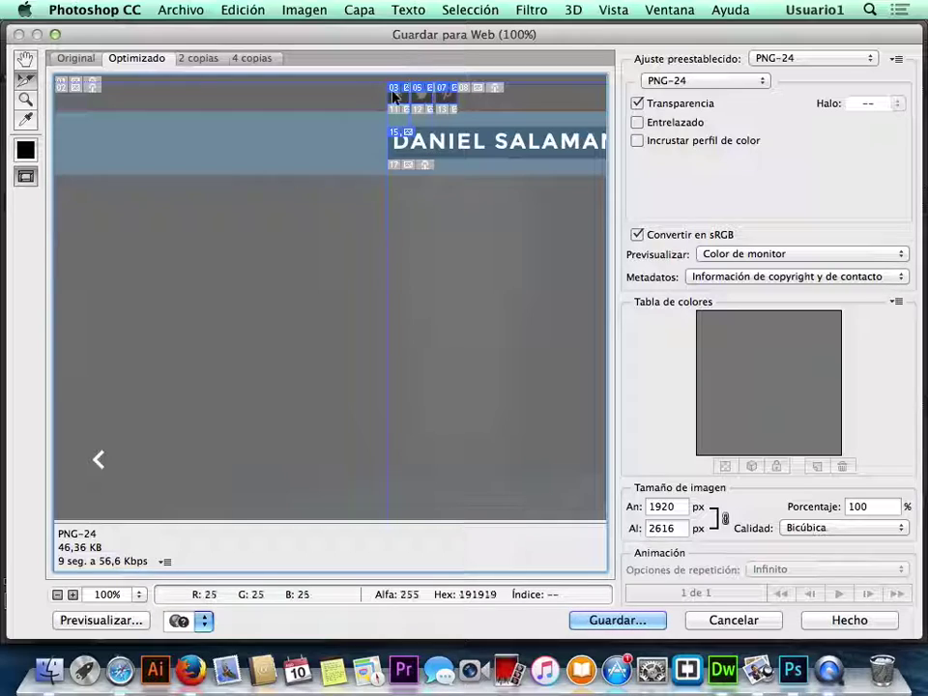
drag(385, 78, 473, 139)
click(168, 170)
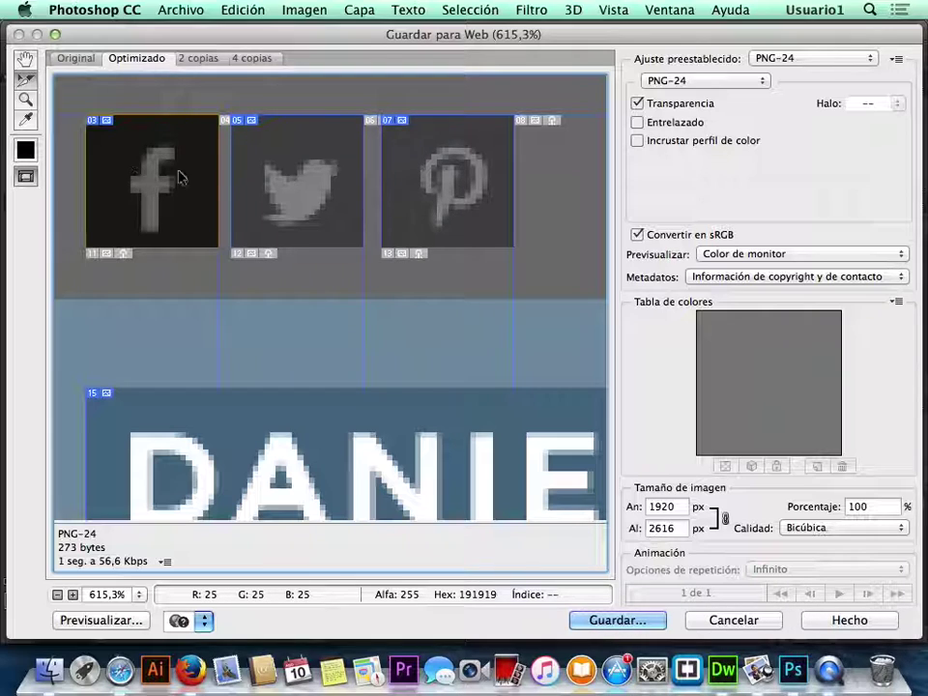
Compare the Facebook icon slice in the original, optimized, two-up and four-up previews.
click(77, 60)
click(128, 60)
click(193, 60)
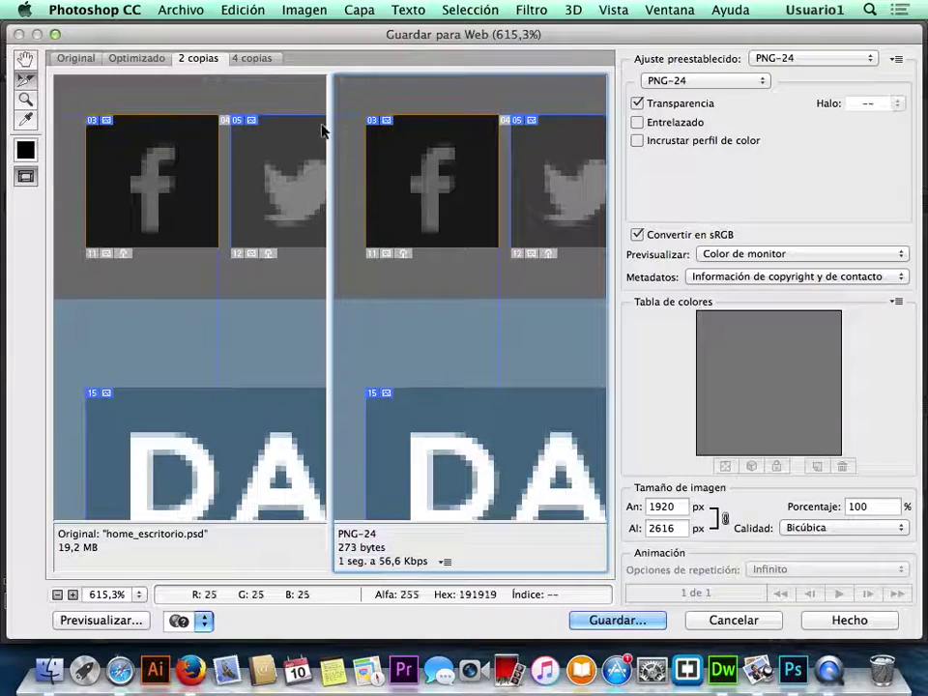
click(248, 59)
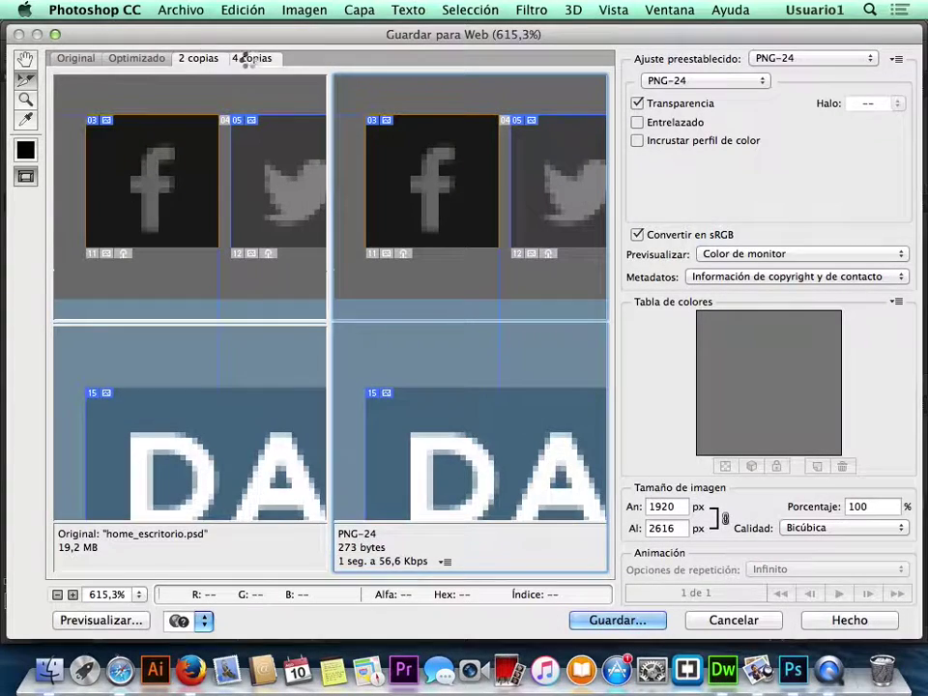
click(200, 61)
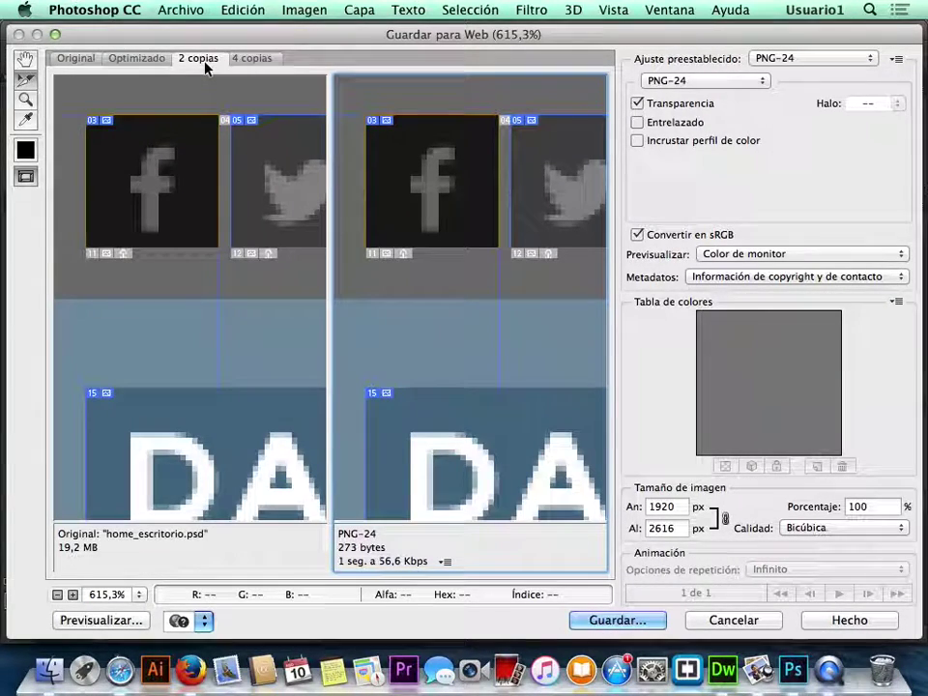
click(254, 61)
click(136, 200)
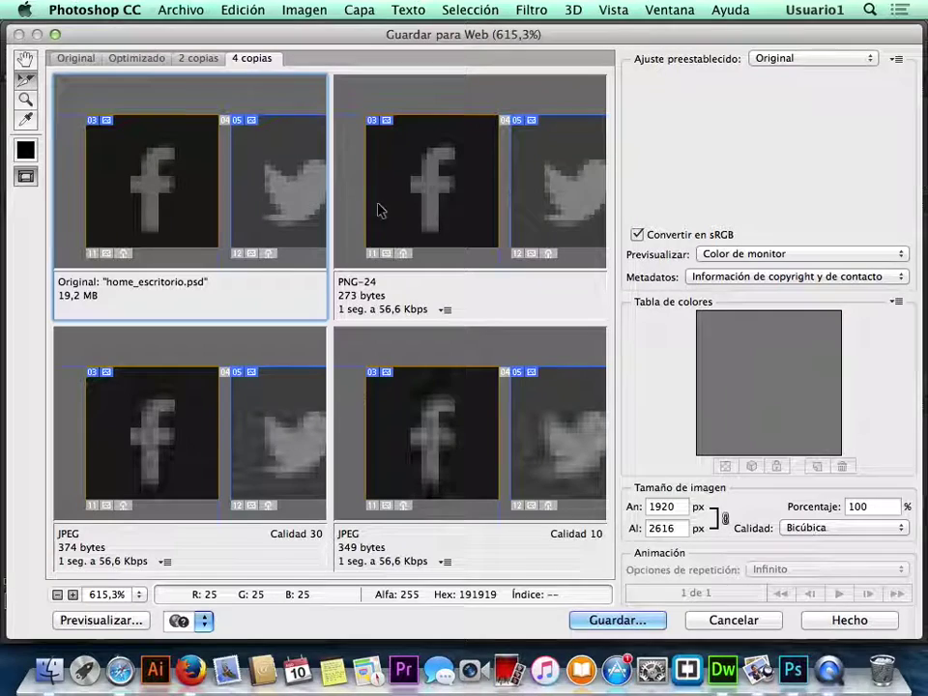
Select the main blog post's seaside photo slice, show it at 50% in the four previews and activate its PNG-24 version.
scroll(261, 224, down, 5)
scroll(261, 224, down, 4)
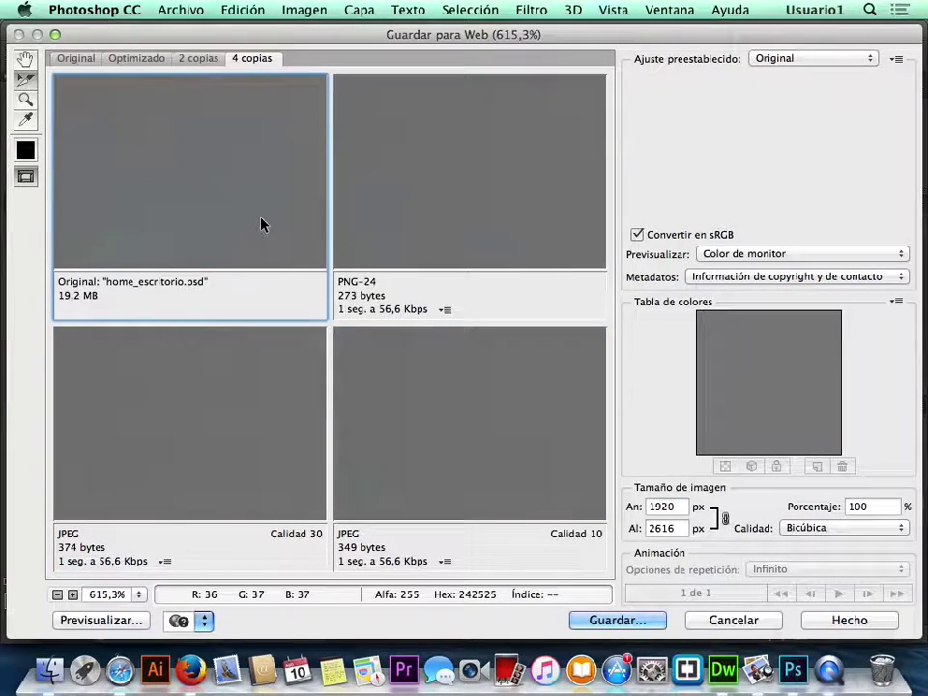
alt+scroll(234, 215, down, 3)
alt+scroll(234, 216, down, 3)
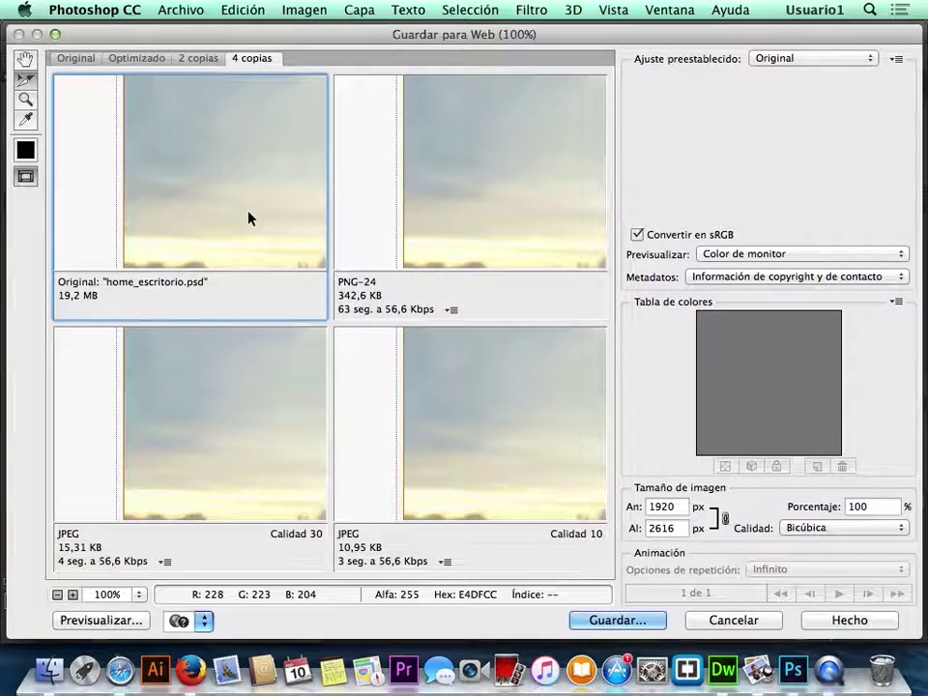
alt+scroll(208, 213, down, 1)
alt+scroll(208, 213, down, 1)
drag(157, 207, 259, 209)
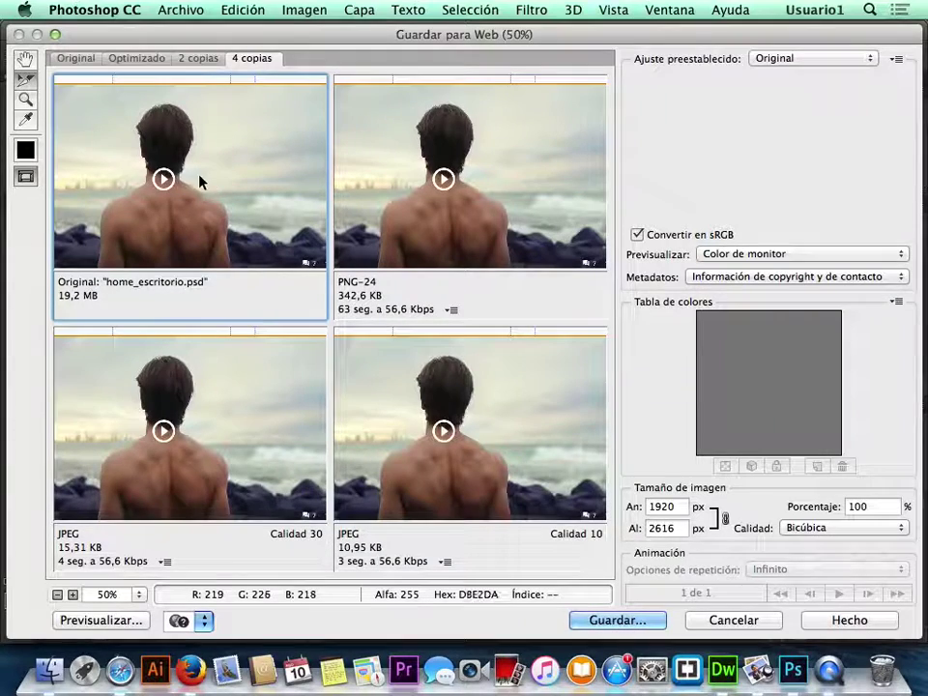
click(390, 175)
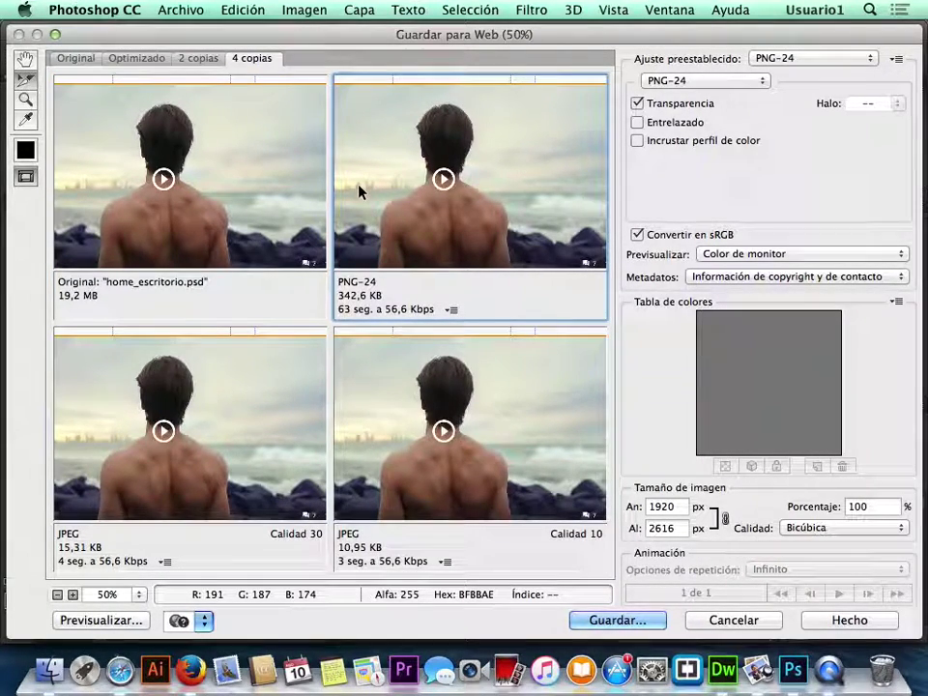
Change the export format of the seaside photo's PNG-24 version to GIF.
click(645, 84)
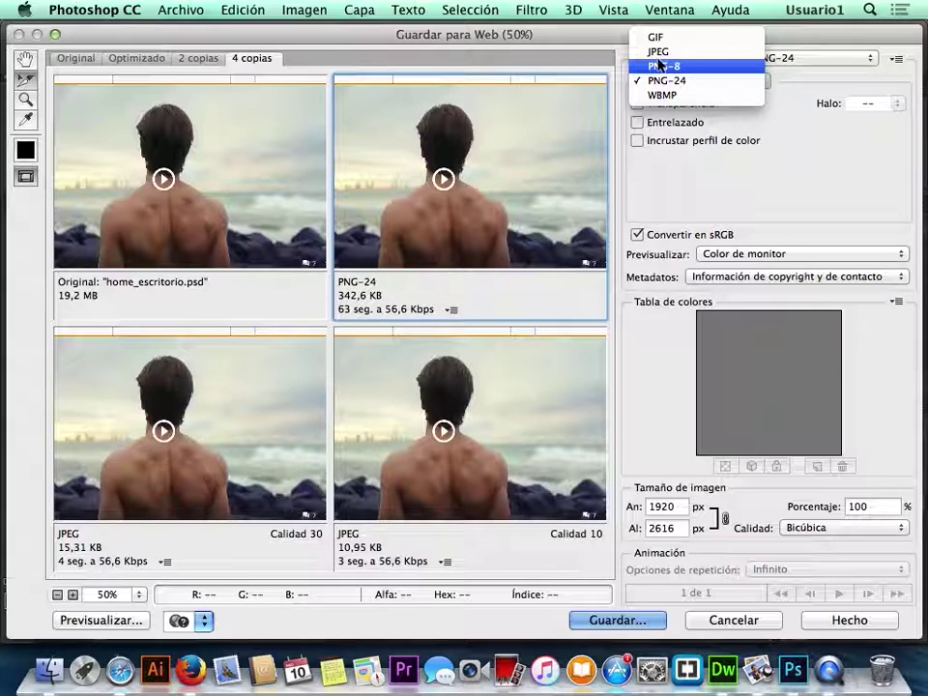
click(502, 157)
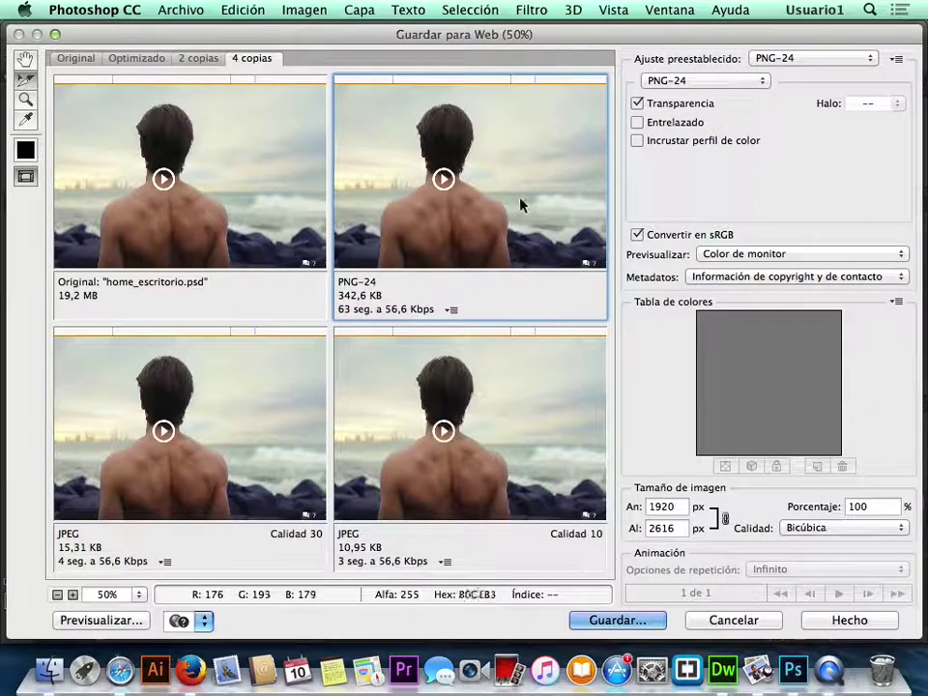
scroll(522, 201, down, 5)
scroll(524, 195, up, 5)
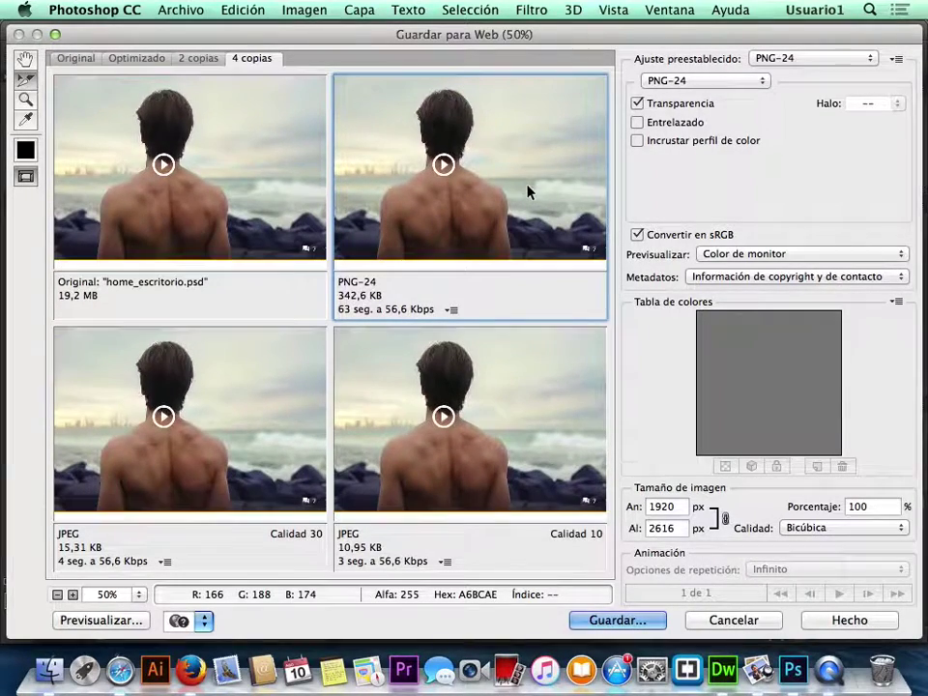
click(667, 82)
click(661, 39)
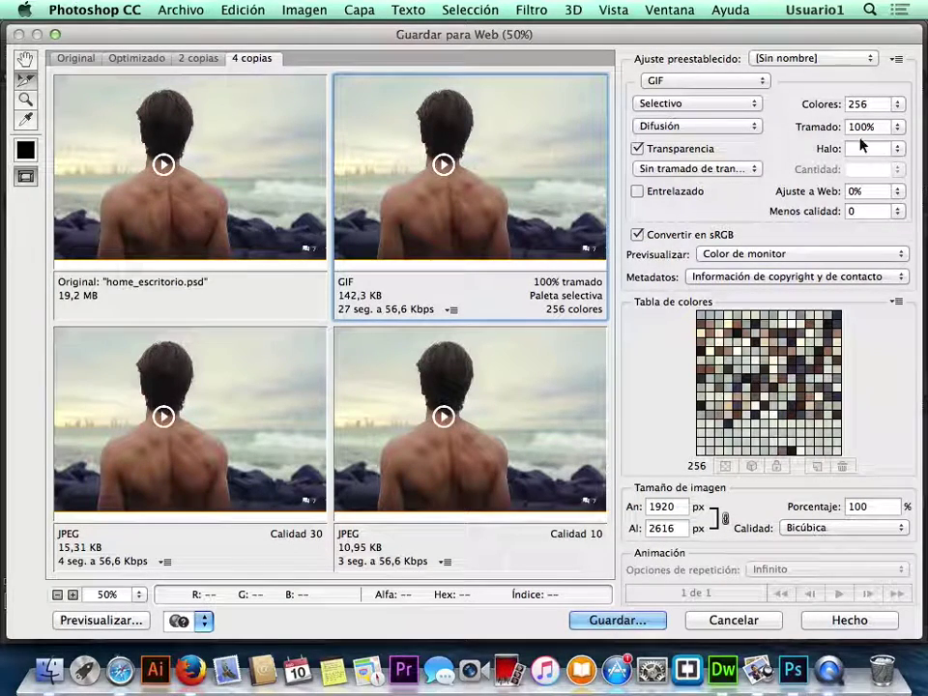
Reduce the GIF version of the seaside photo to 2 colours and check its preview.
click(897, 104)
click(886, 127)
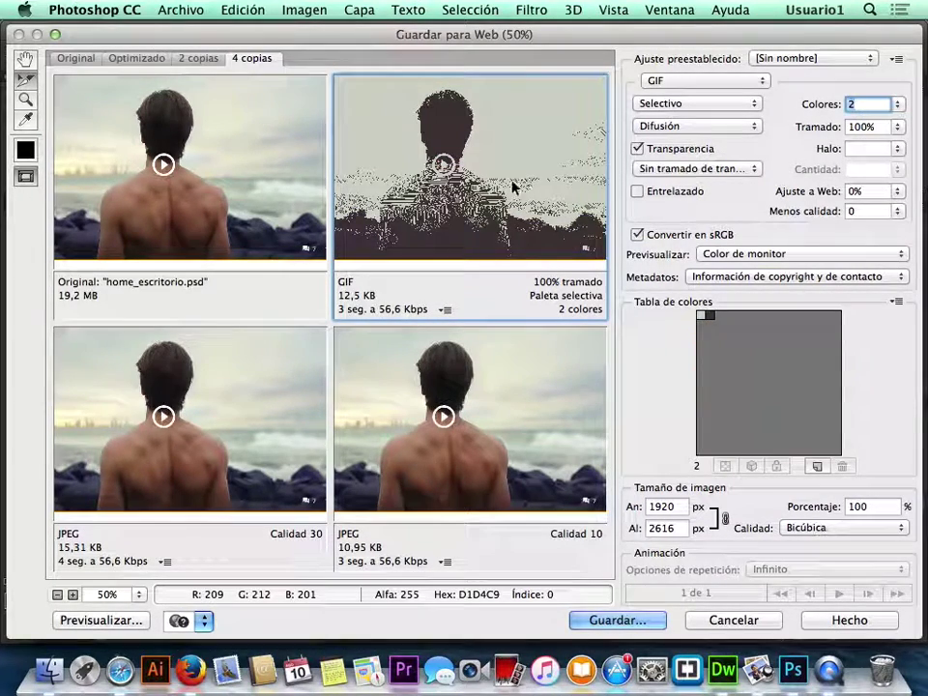
scroll(432, 208, left, 5)
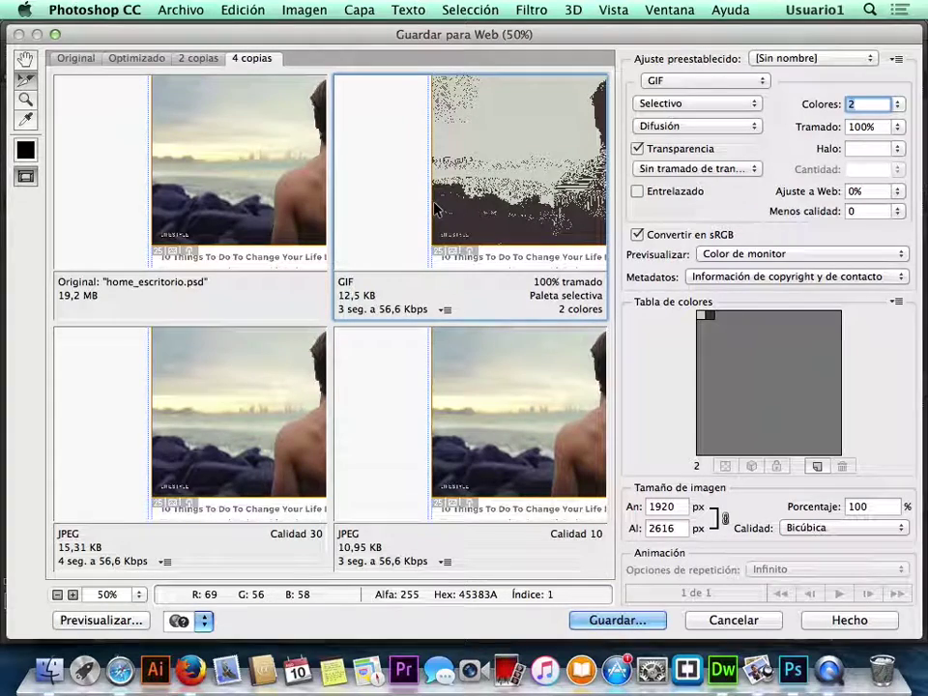
Set the quality of the seaside photo's quality-10 JPEG version to Muy alta.
scroll(437, 206, right, 1)
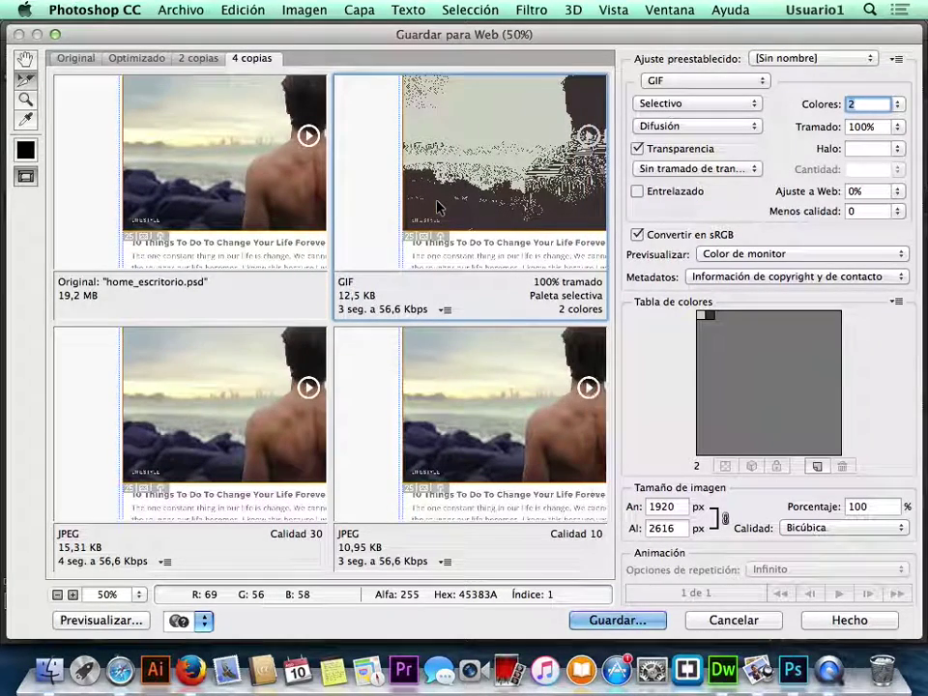
click(478, 377)
click(692, 104)
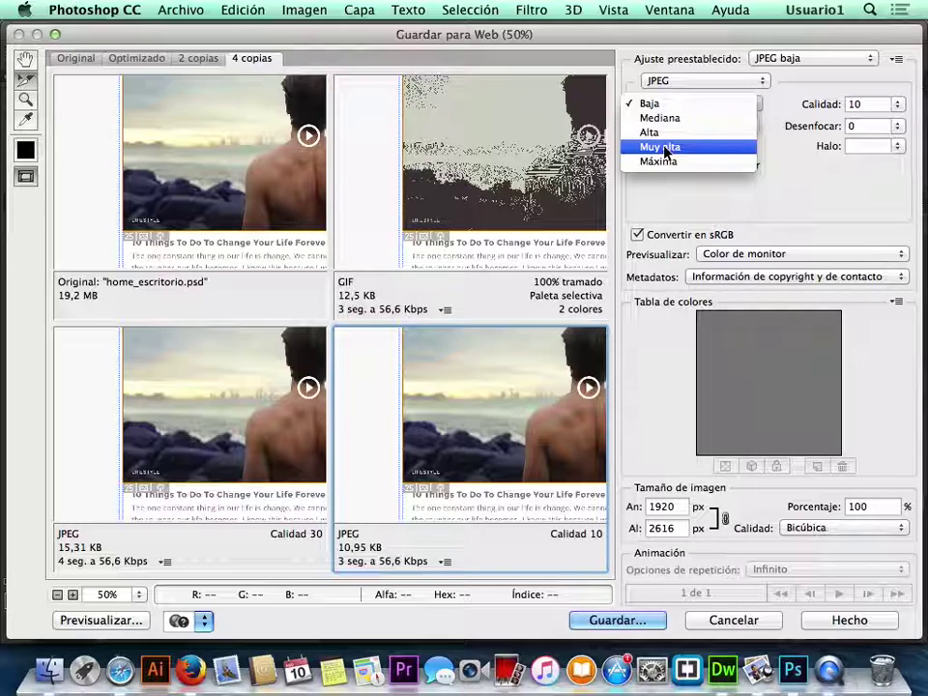
click(671, 147)
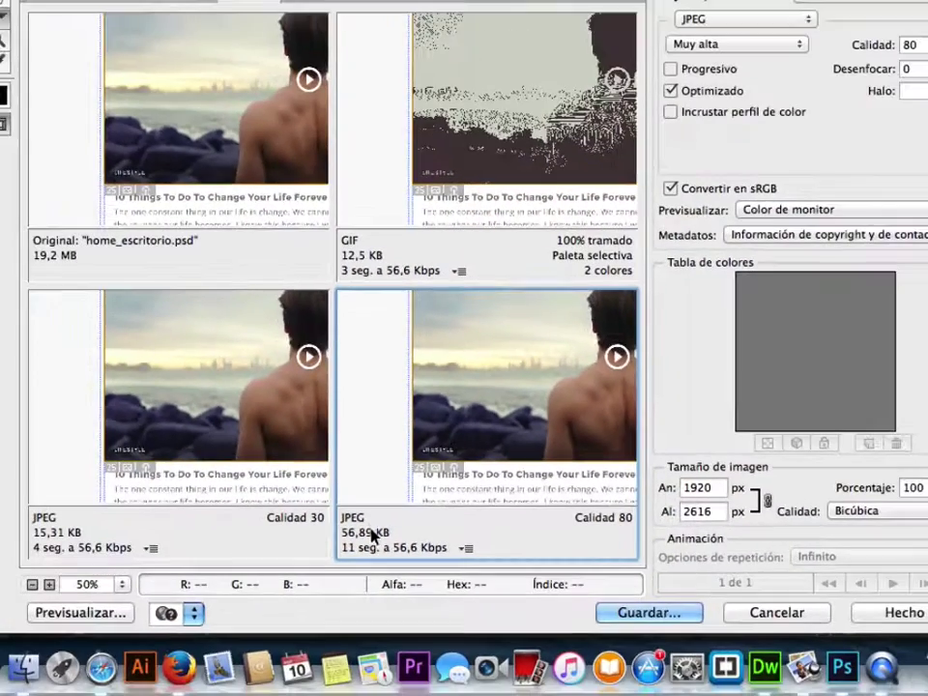
Change the export format of the seaside photo's quality-30 JPEG version to PNG-24.
click(235, 416)
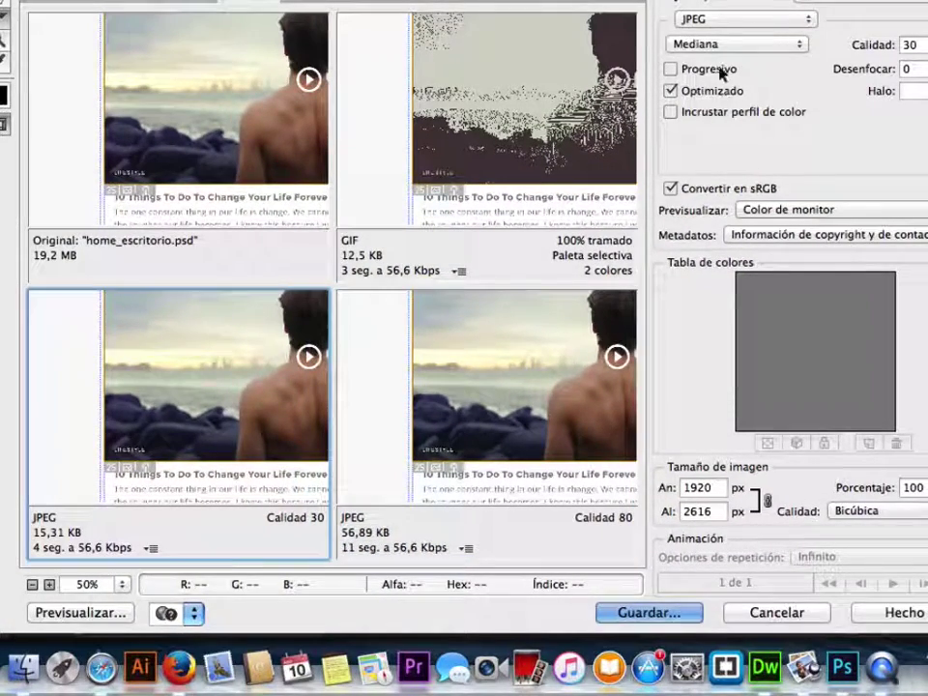
click(727, 25)
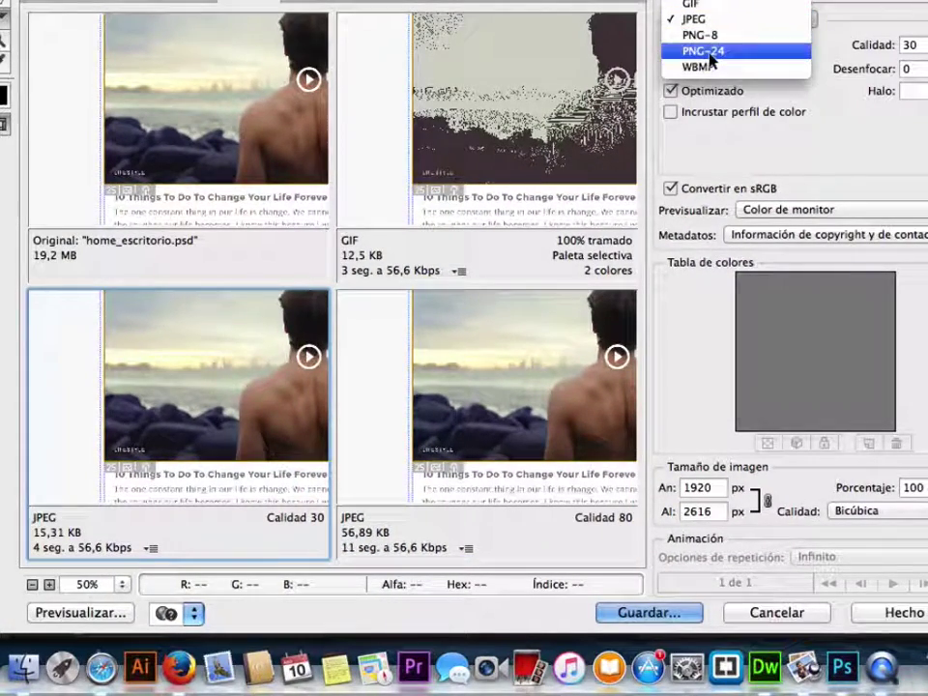
click(710, 49)
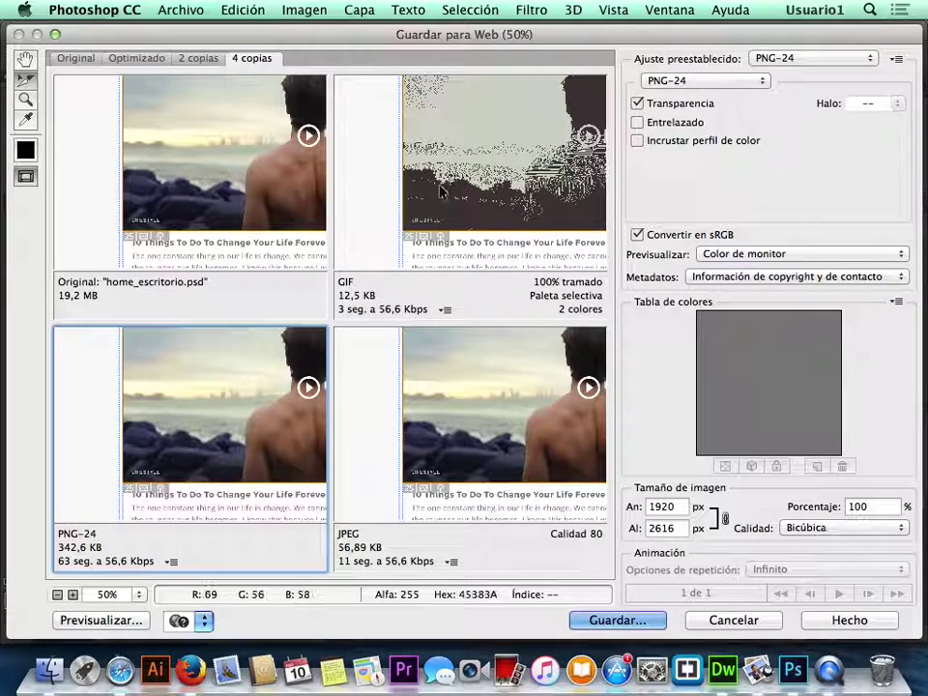
Compare the GIF, PNG-24 and JPEG versions of the seaside photo across its whole width, including their file sizes.
scroll(454, 193, down, 10)
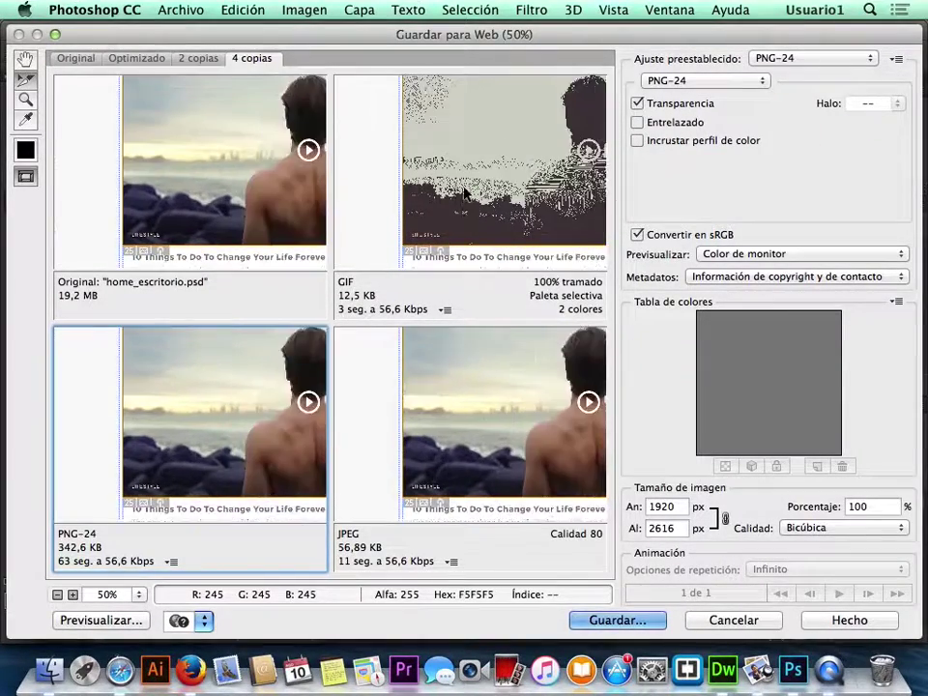
scroll(464, 194, left, 10)
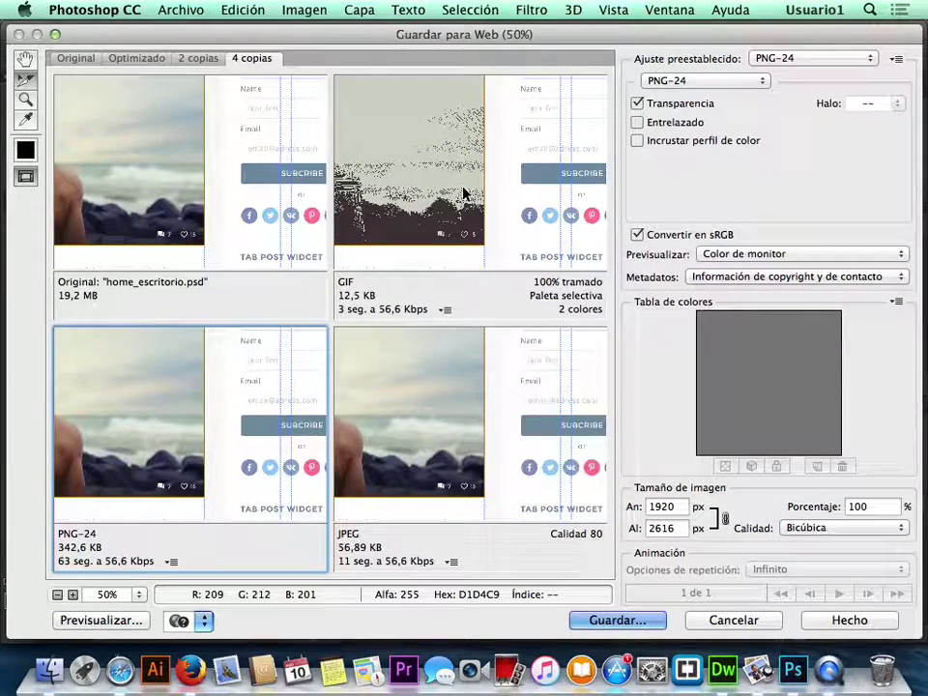
scroll(463, 192, left, 6)
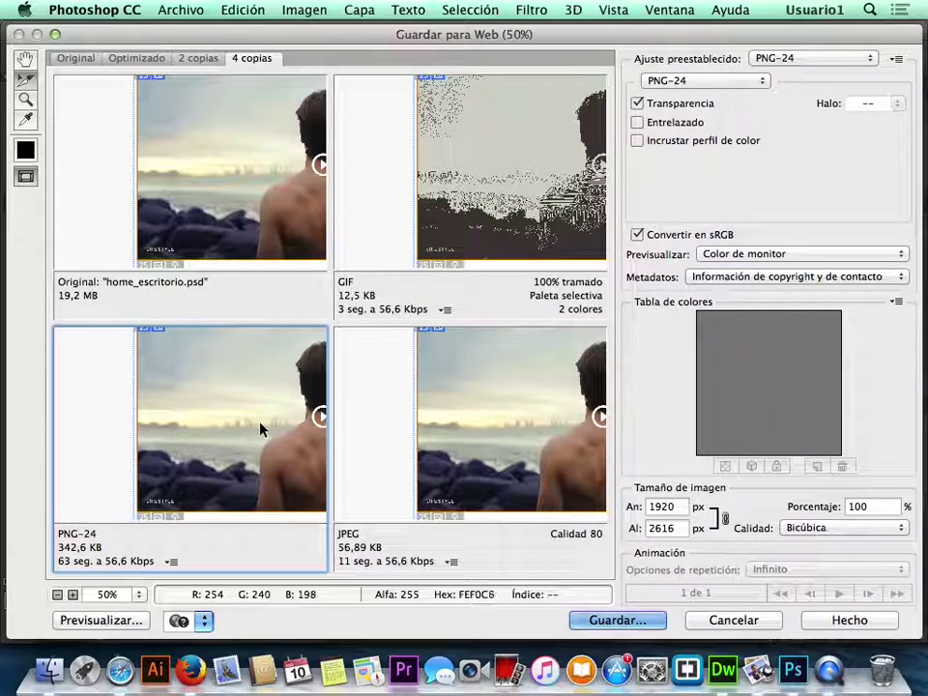
scroll(259, 429, right, 4)
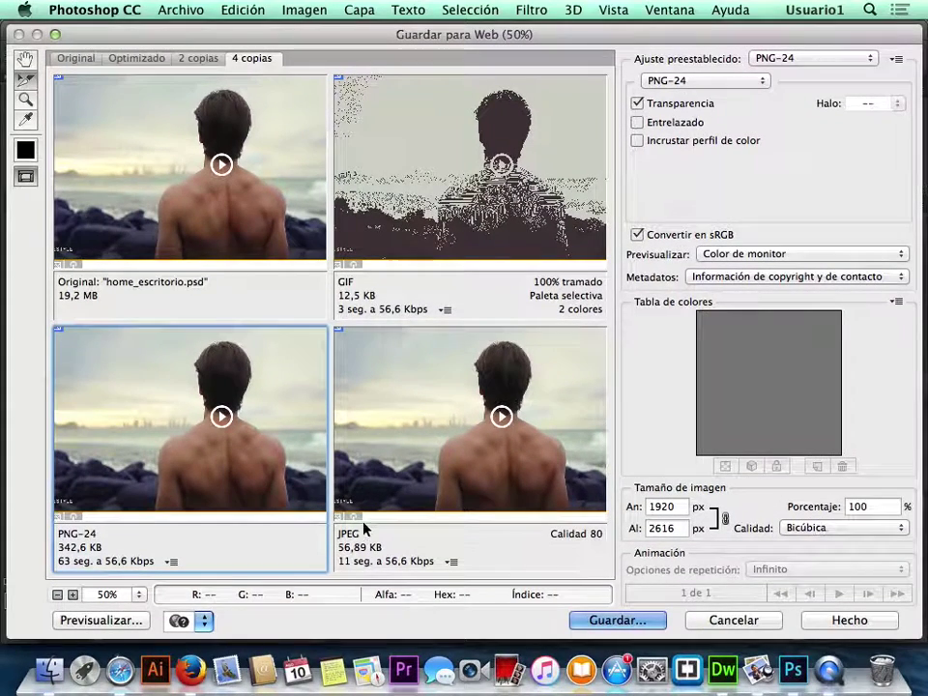
click(465, 291)
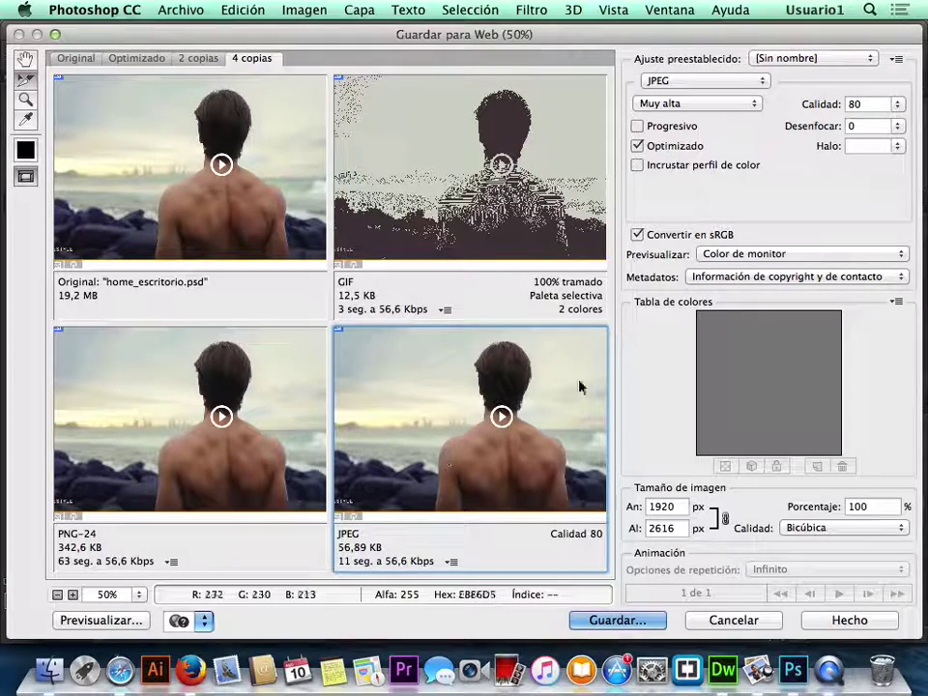
click(431, 194)
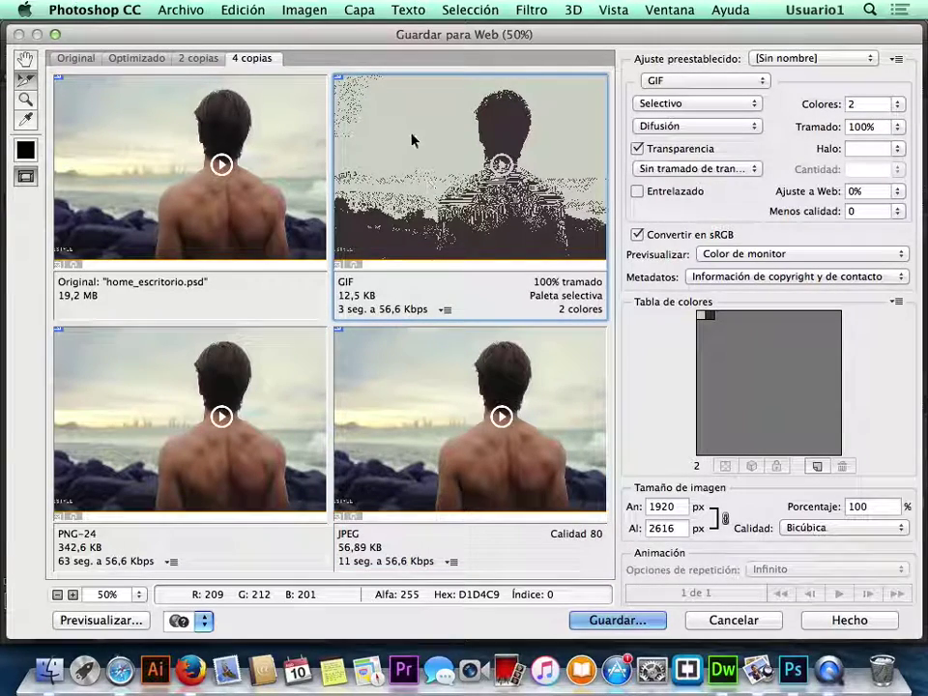
Zoom in on the header's social icons, select the Facebook icon slice and change its PNG-24 version to PNG-8.
scroll(409, 125, up, 5)
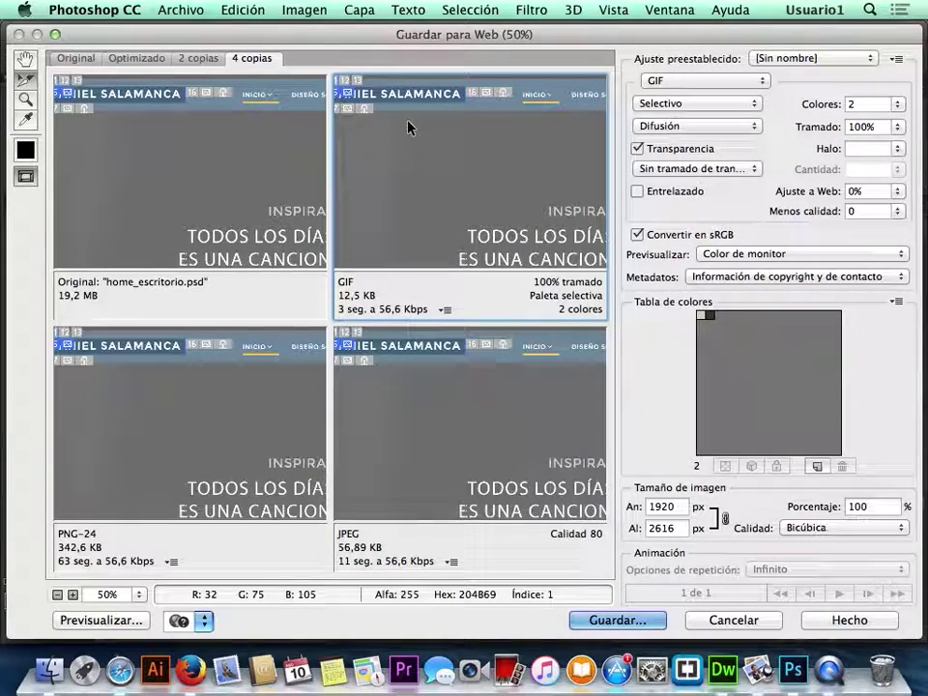
scroll(409, 126, left, 10)
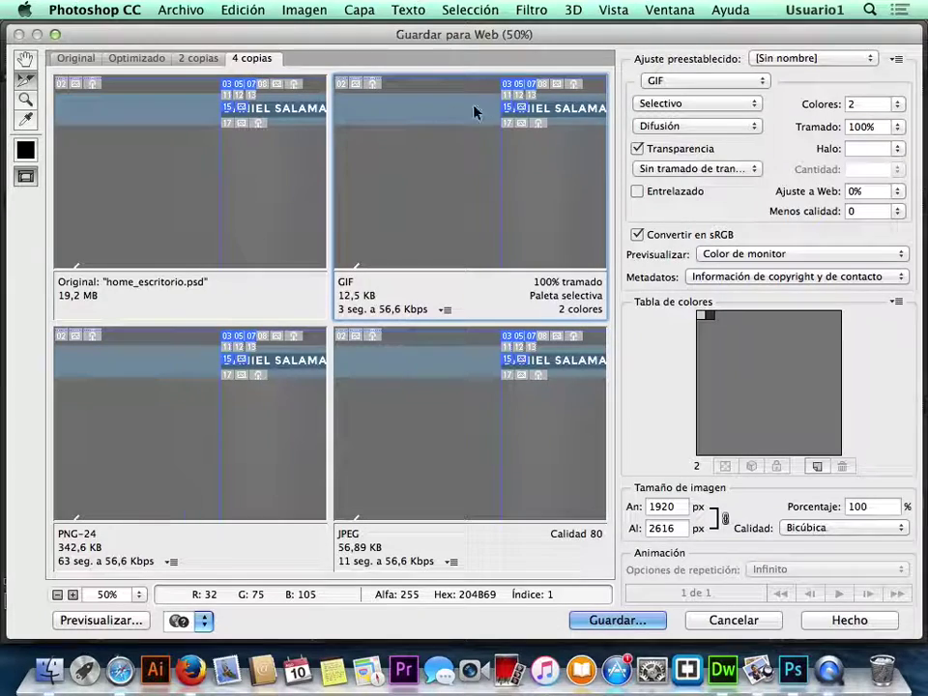
drag(493, 78, 562, 125)
key(c)
click(496, 122)
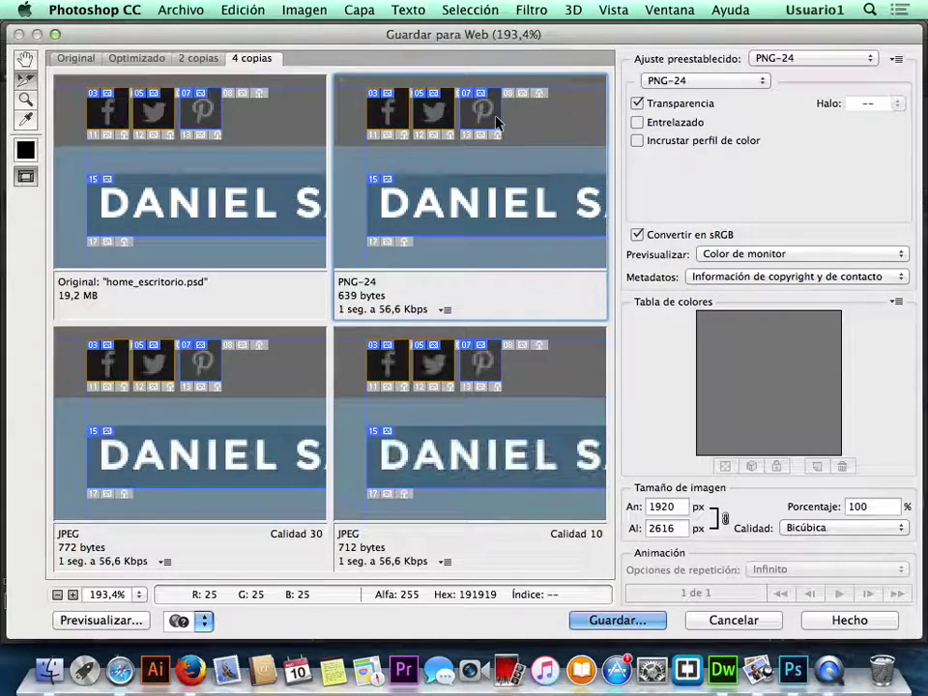
shift+click(496, 121)
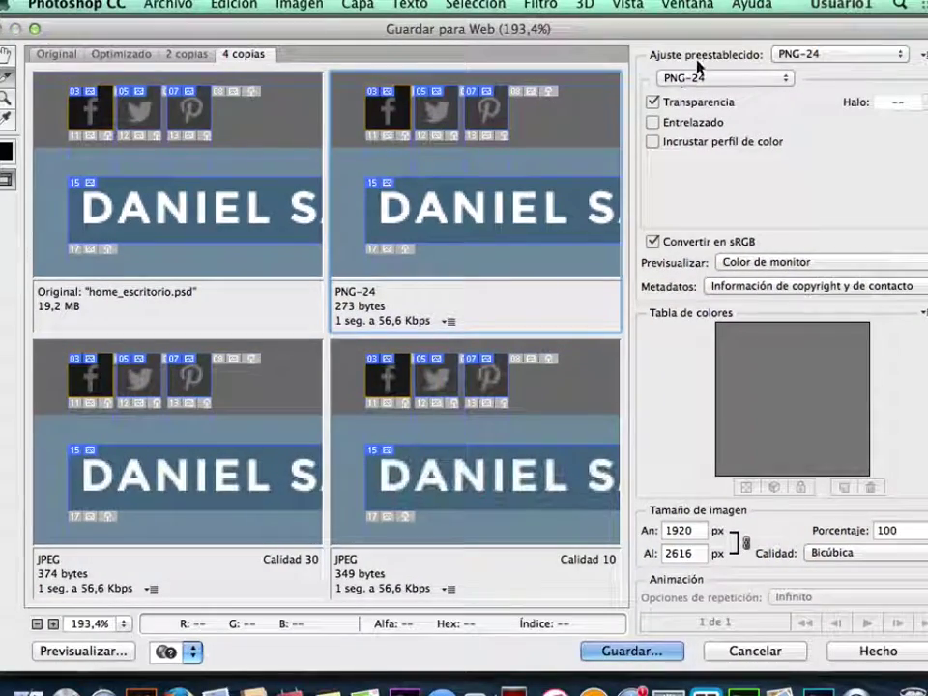
click(712, 78)
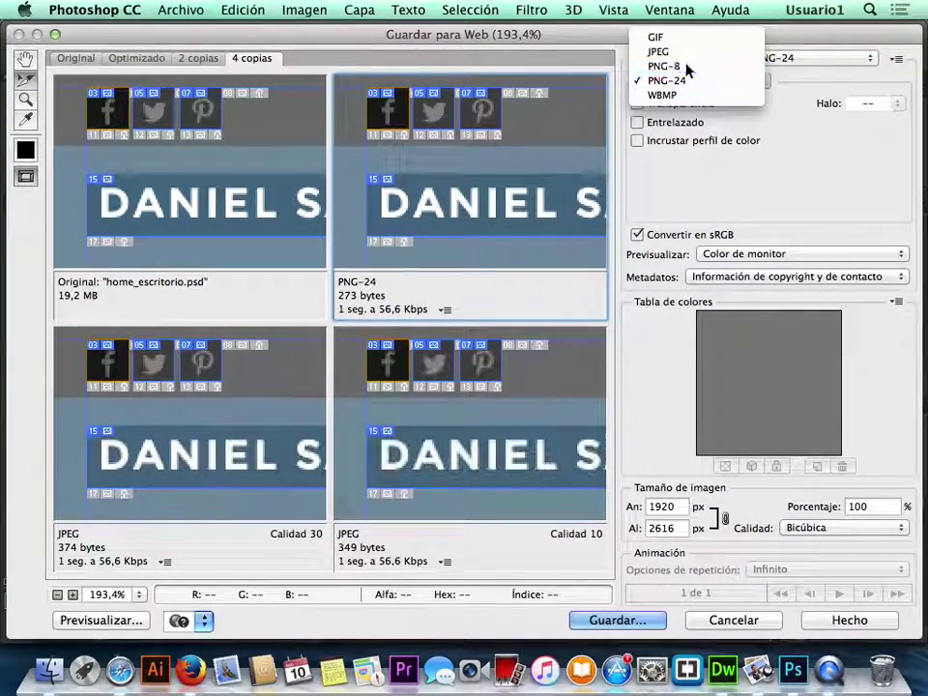
click(702, 62)
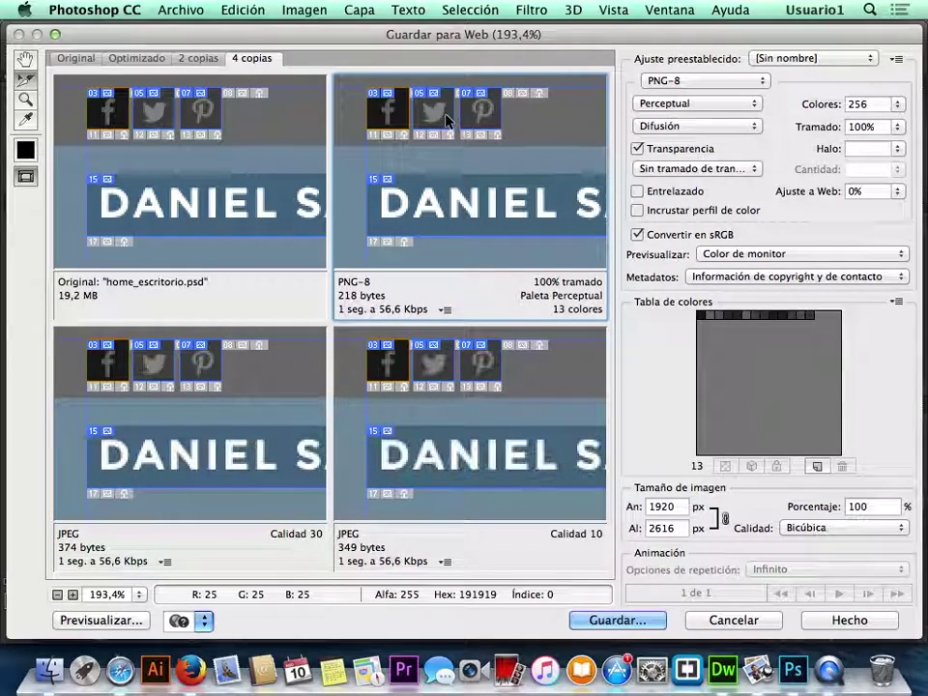
Select the Facebook, Twitter and Pinterest icon slices together and set their export format to PNG-24.
click(488, 115)
click(663, 82)
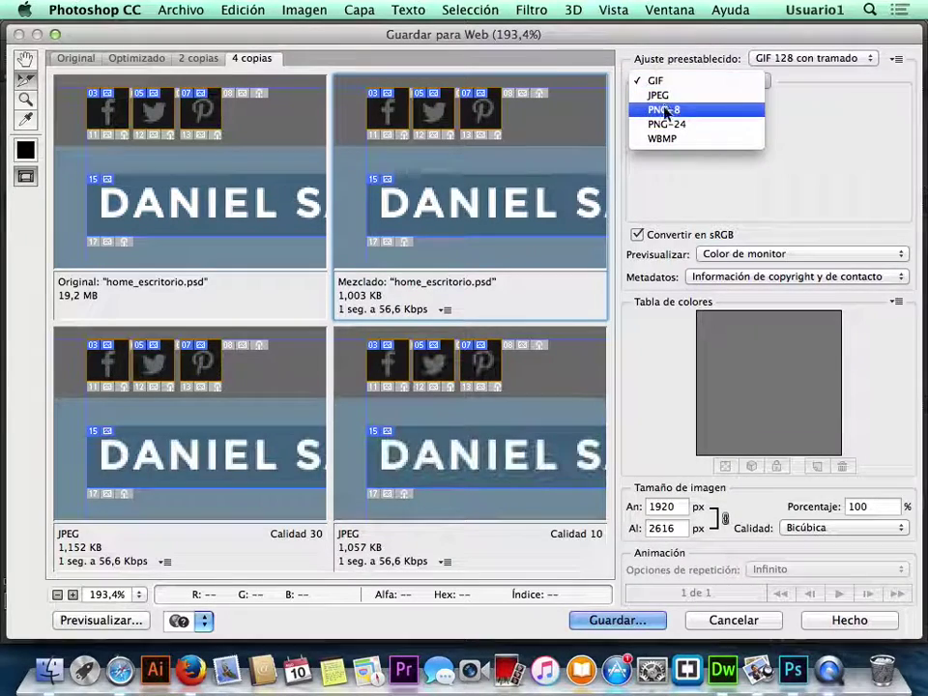
click(662, 125)
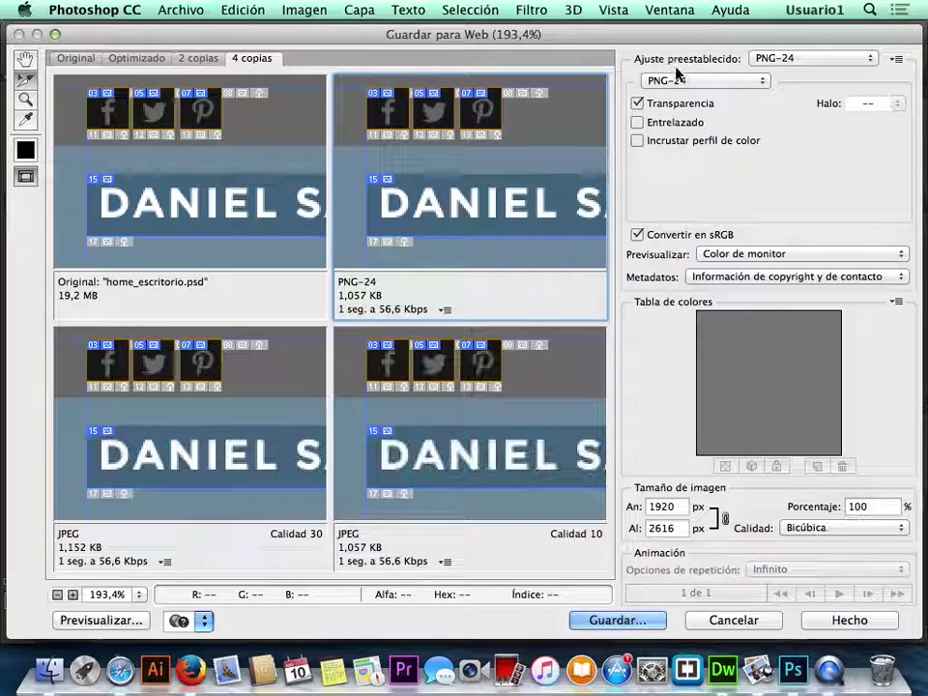
Try GIF as the export format of the three social icon slices, and set them back to PNG-24.
click(672, 80)
click(670, 42)
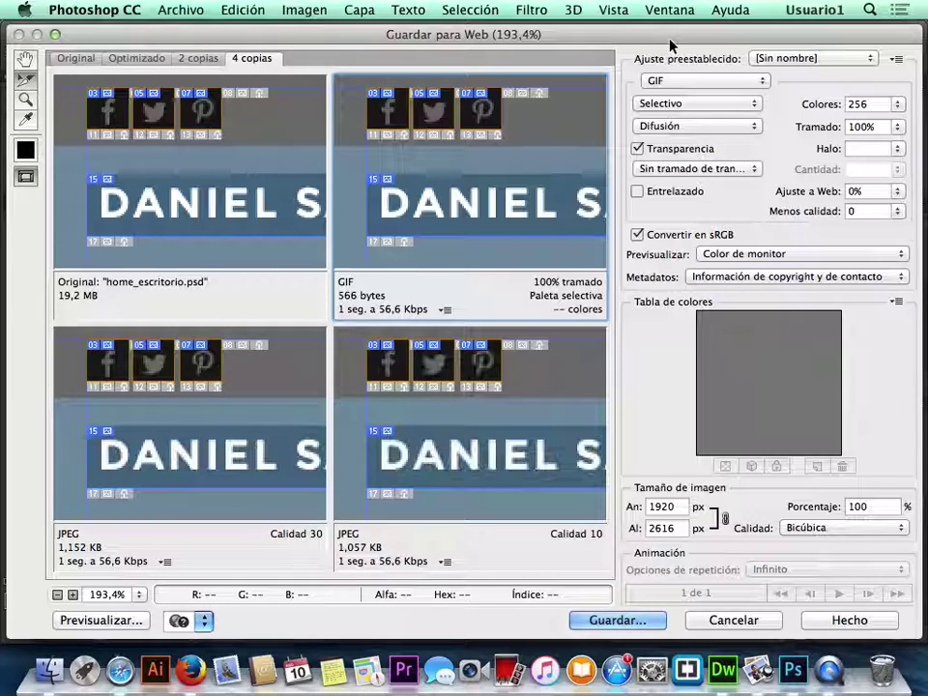
click(722, 85)
click(704, 124)
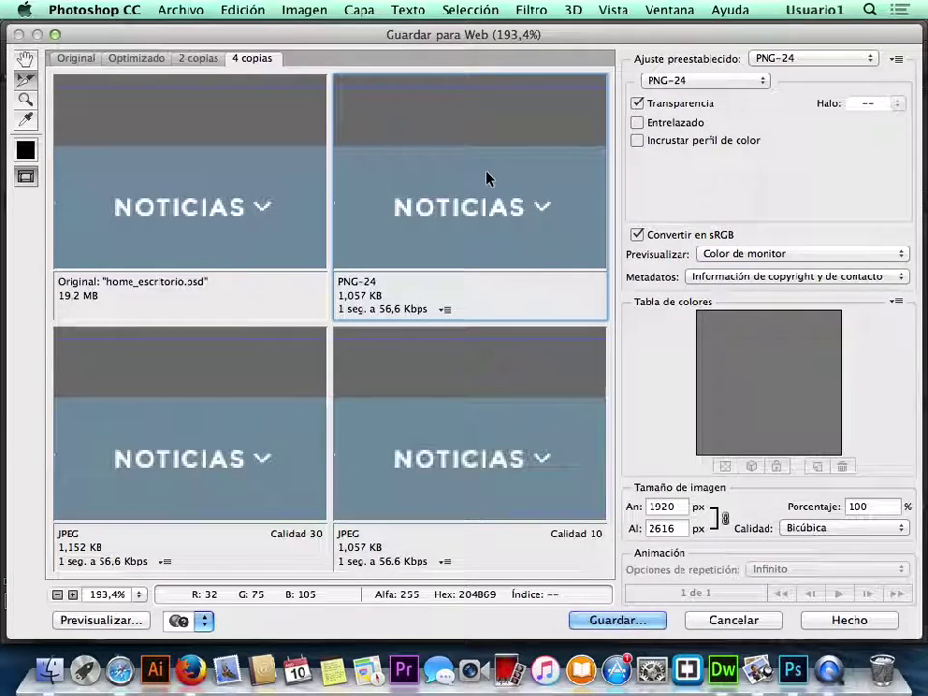
Zoom in on the header's globe icon beside ESP, select its slice and keep PNG-24 as its format.
key(super+minus)
key(super+minus)
key(super+minus)
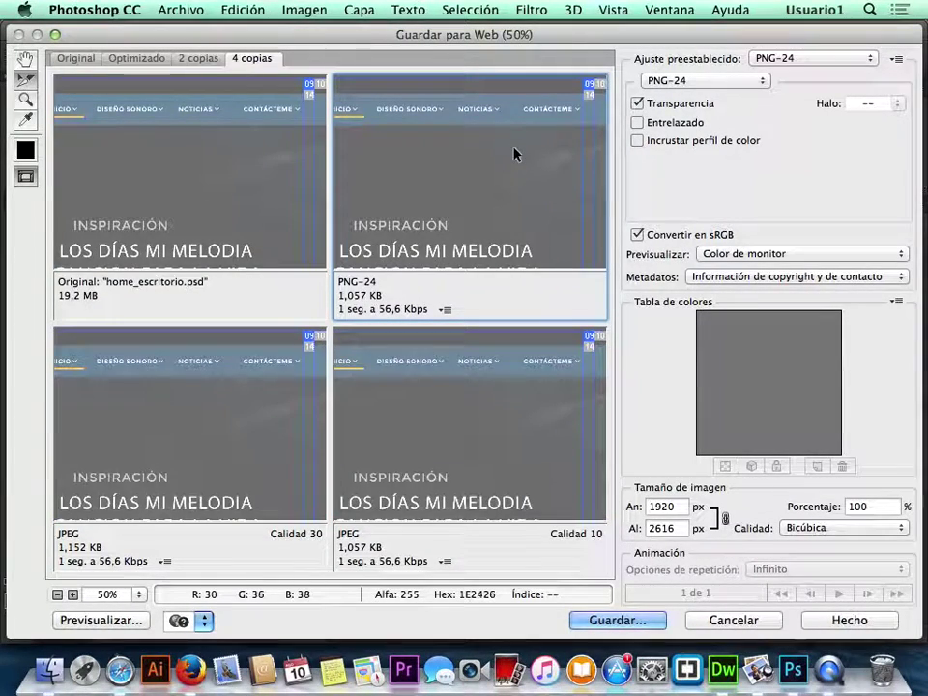
drag(561, 95, 599, 73)
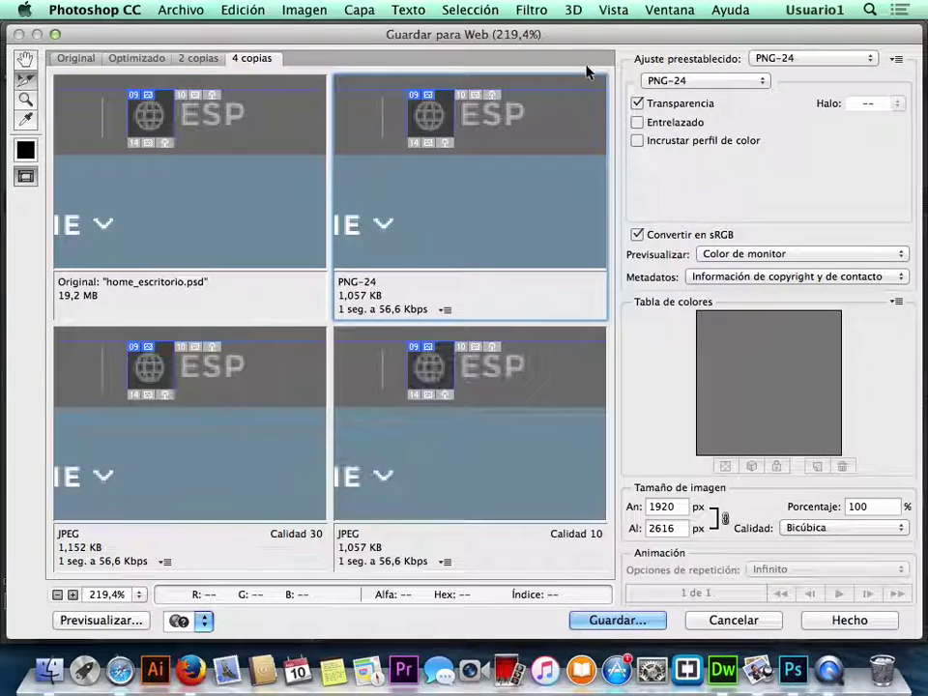
click(675, 82)
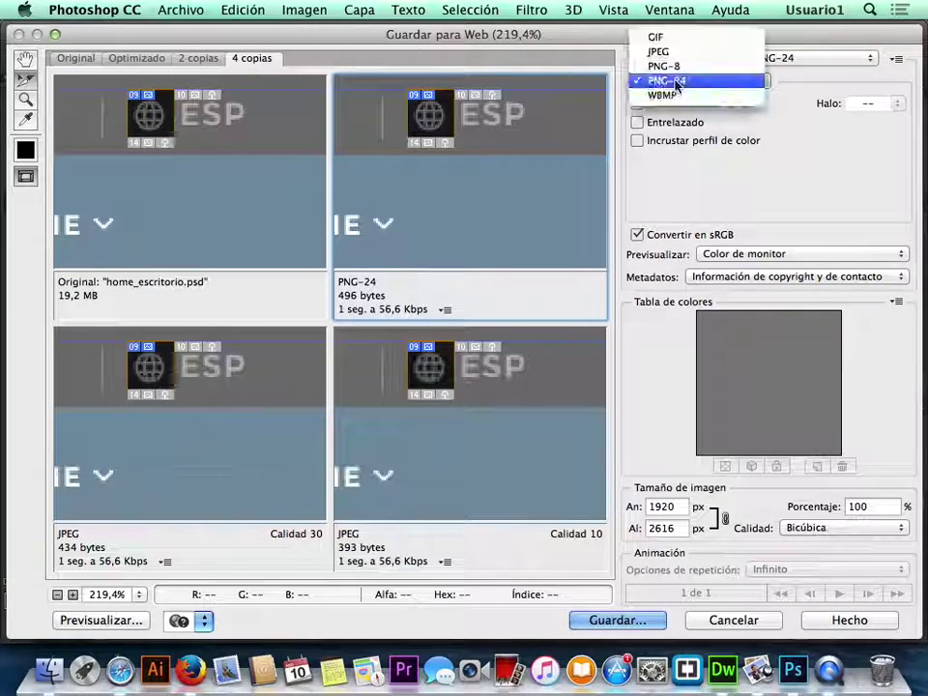
click(676, 82)
key(alt)
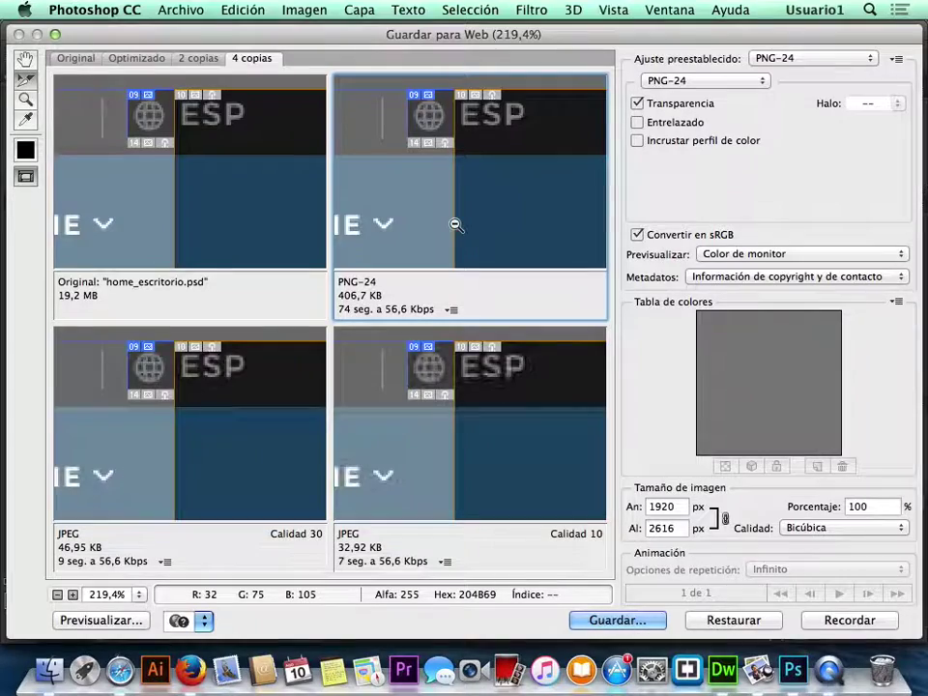
alt+click(455, 225)
key(super+alt+space)
click(481, 219)
click(180, 169)
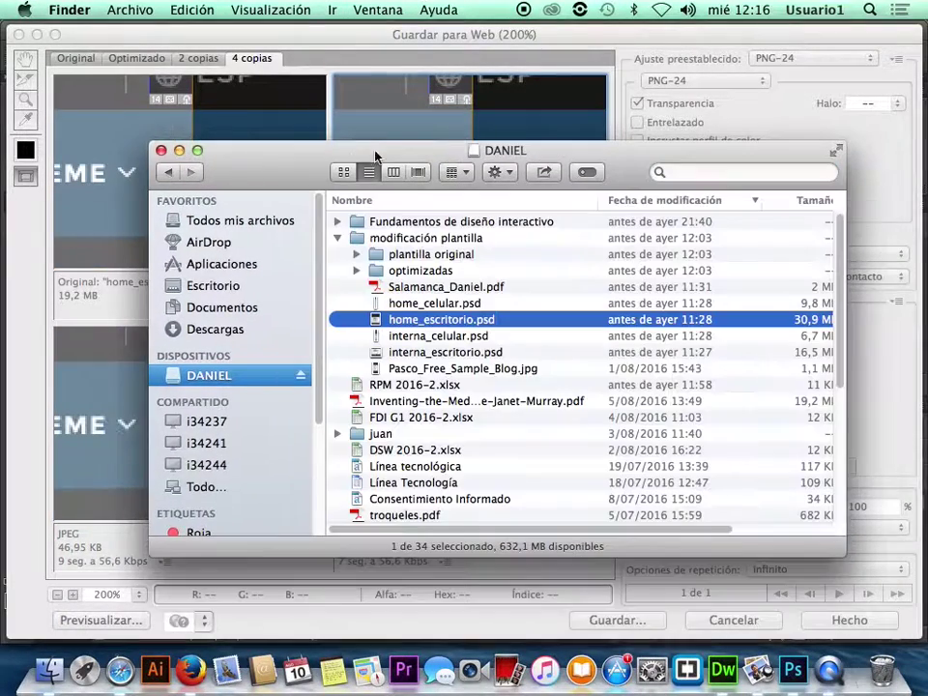
click(402, 129)
Zoom in on the author's portrait slice in the hero section and change its PNG-24 version to JPEG.
alt+click(406, 199)
alt+click(406, 199)
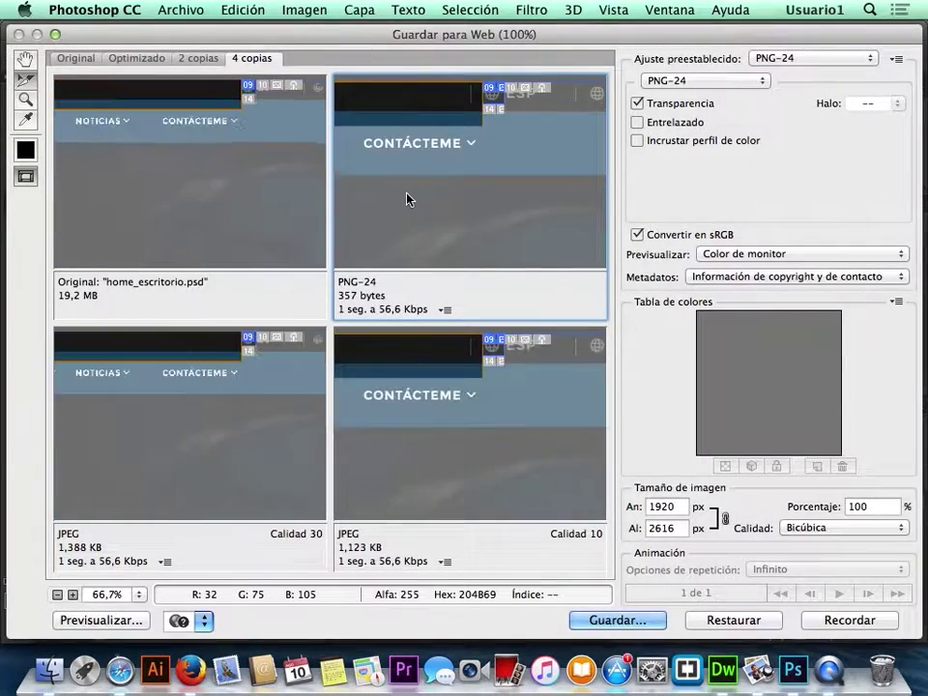
alt+click(406, 200)
alt+click(407, 199)
alt+click(411, 199)
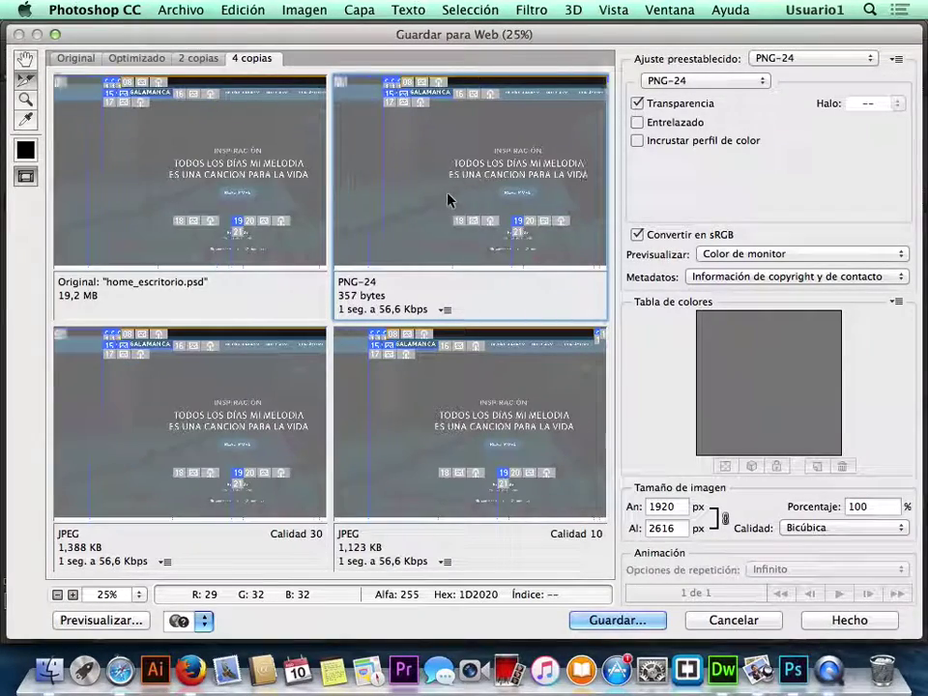
scroll(544, 220, down, 3)
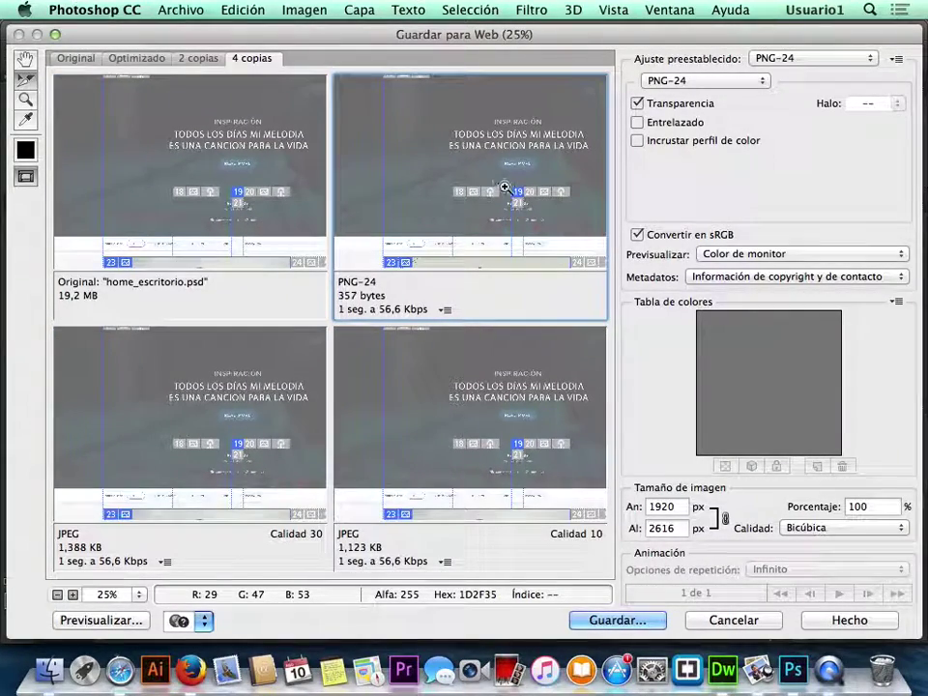
drag(503, 186, 534, 213)
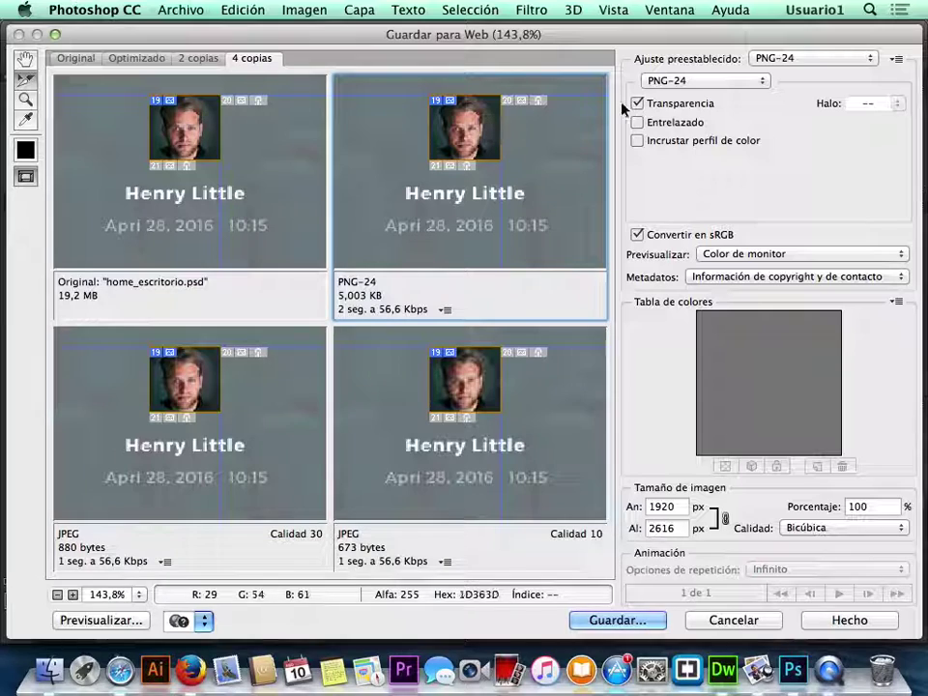
click(704, 80)
click(682, 50)
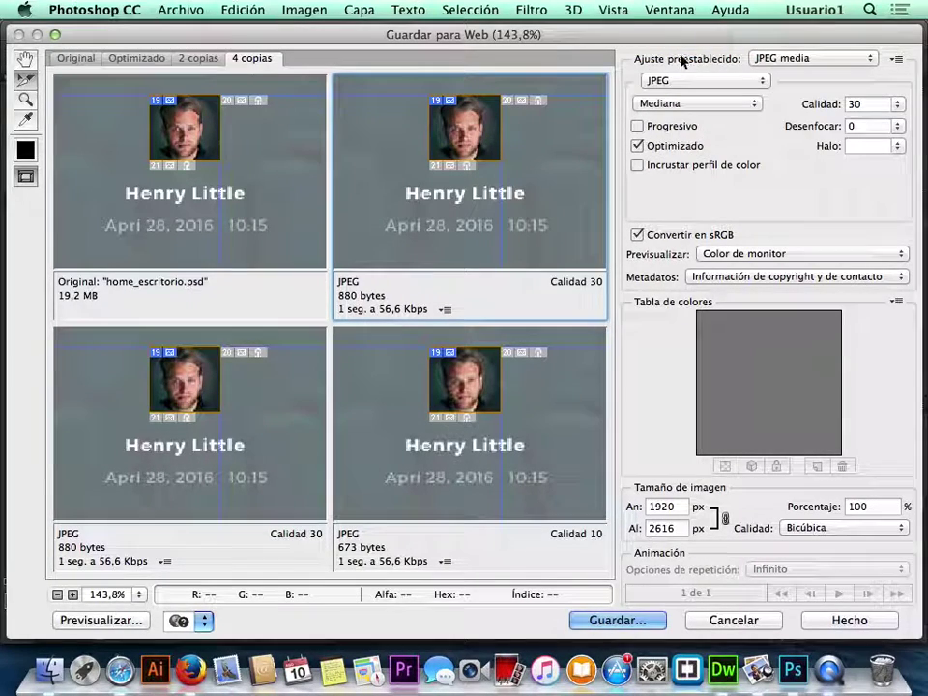
Raise the JPEG quality of the portrait slice's active version to 100.
click(684, 100)
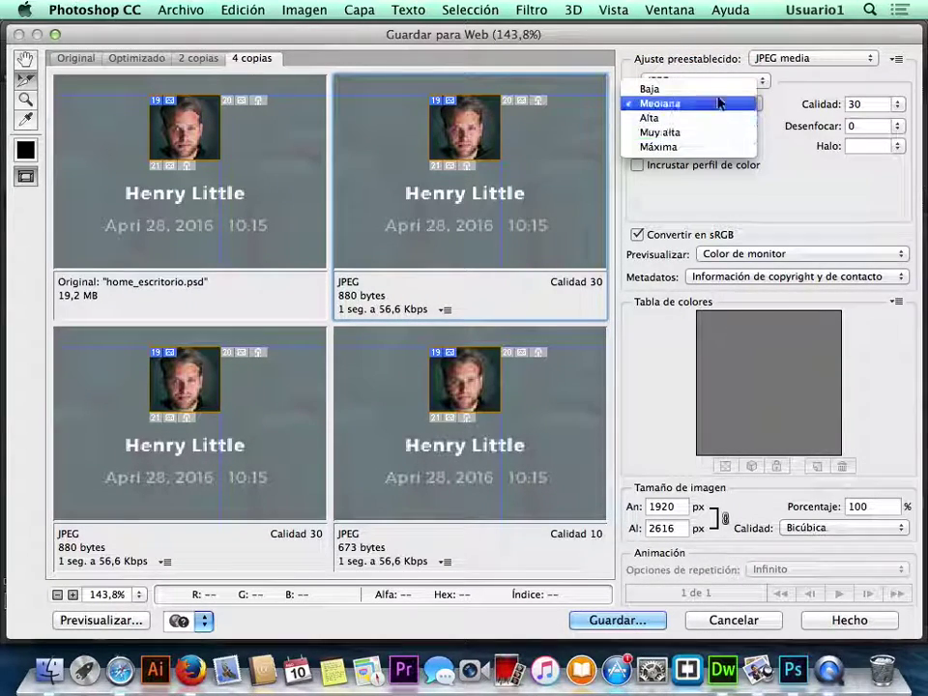
click(705, 104)
click(899, 106)
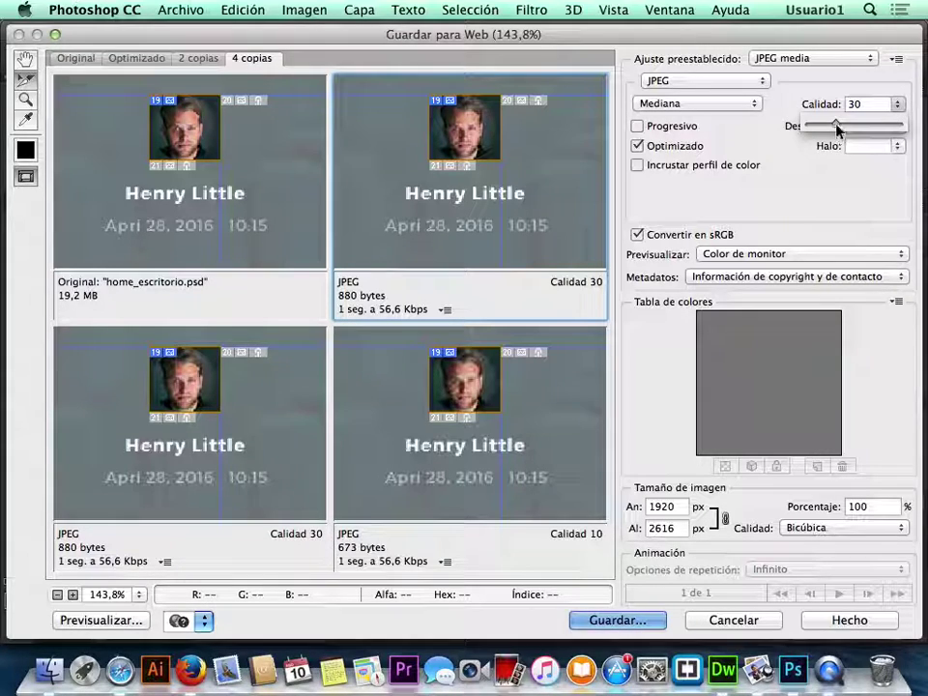
drag(808, 125, 908, 126)
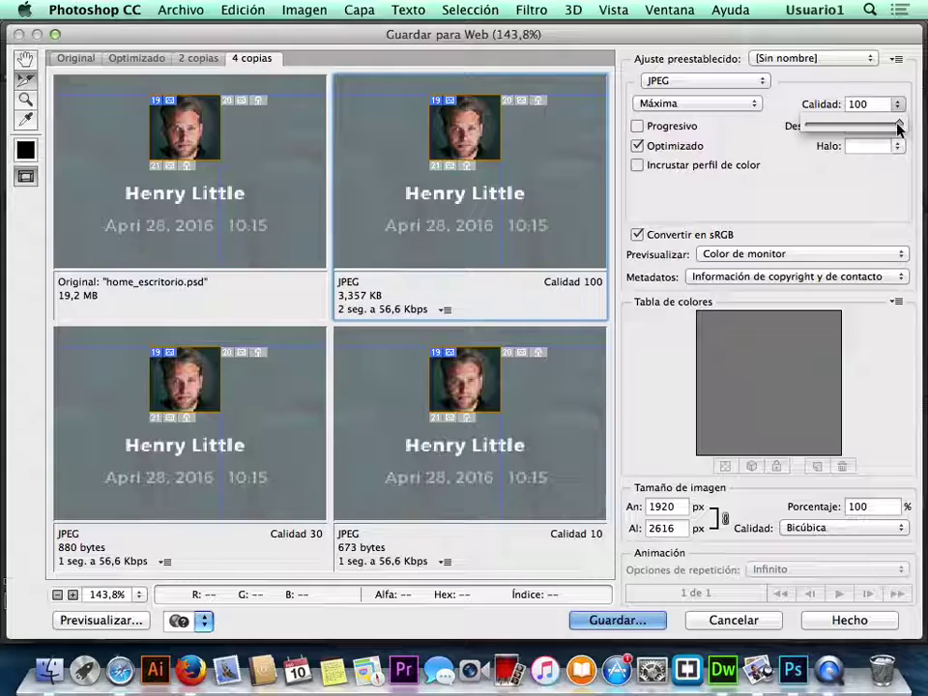
Lower the portrait slice's JPEG quality to 79 and preview it at 100% zoom.
drag(882, 128, 880, 128)
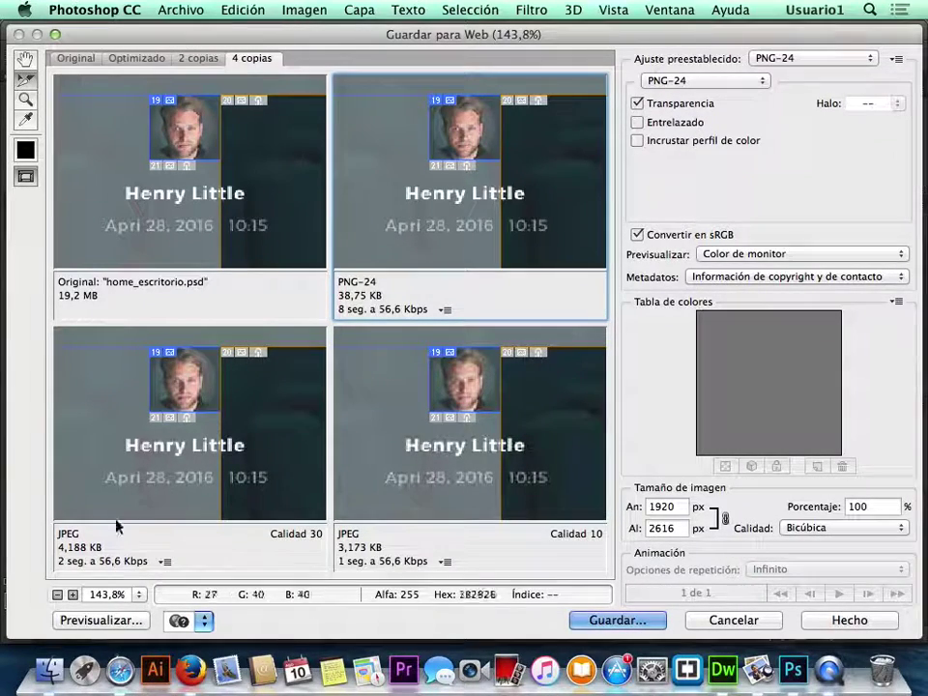
click(140, 594)
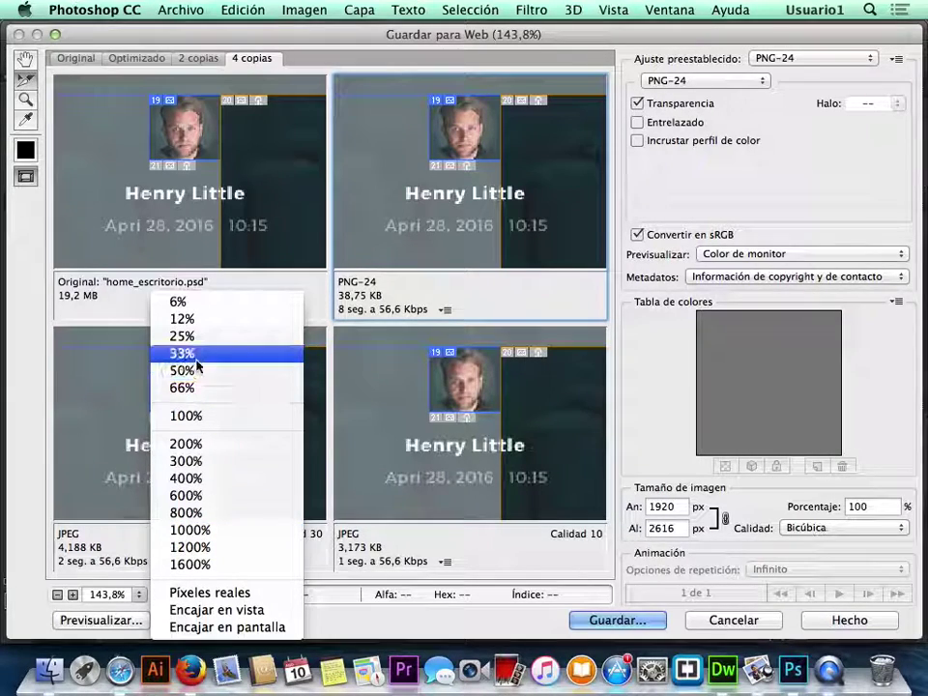
click(180, 416)
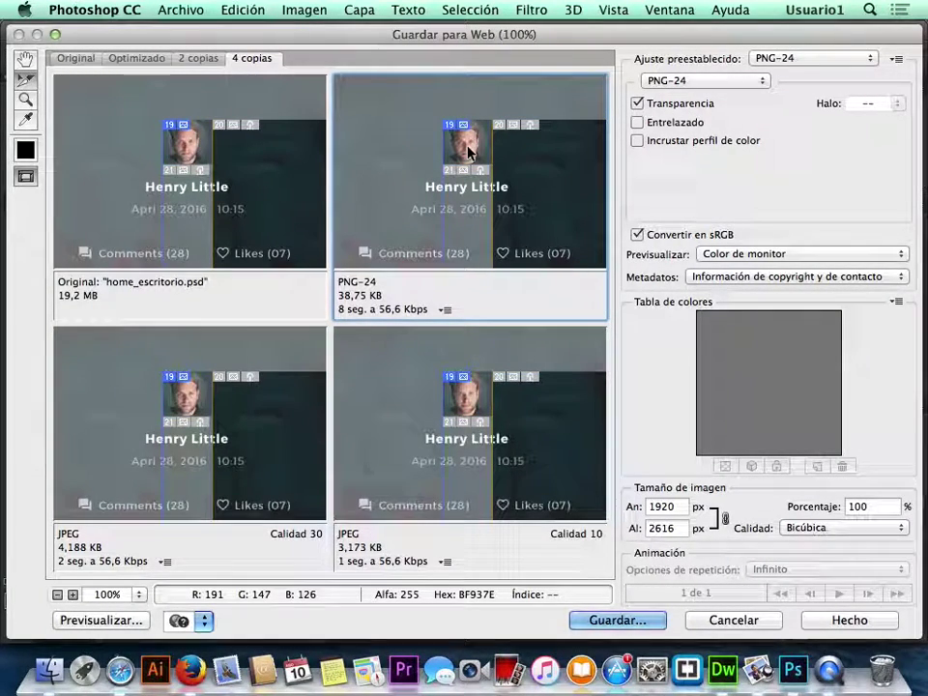
key(super+z)
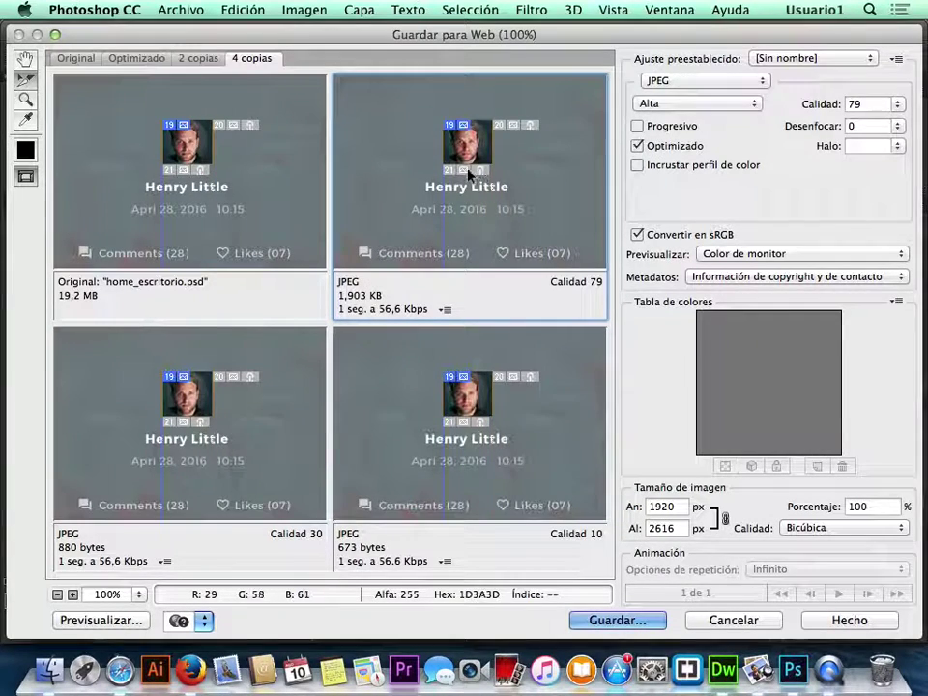
Compare the Mediana, Alta and Muy alta JPEG quality levels on the portrait slice and settle on Alta.
click(665, 100)
click(666, 90)
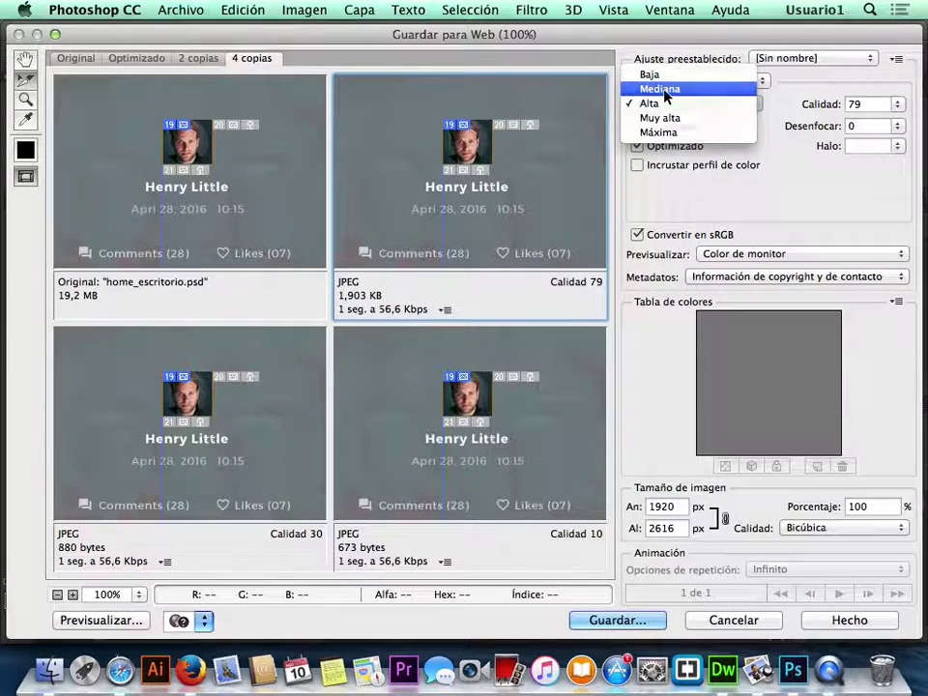
click(665, 102)
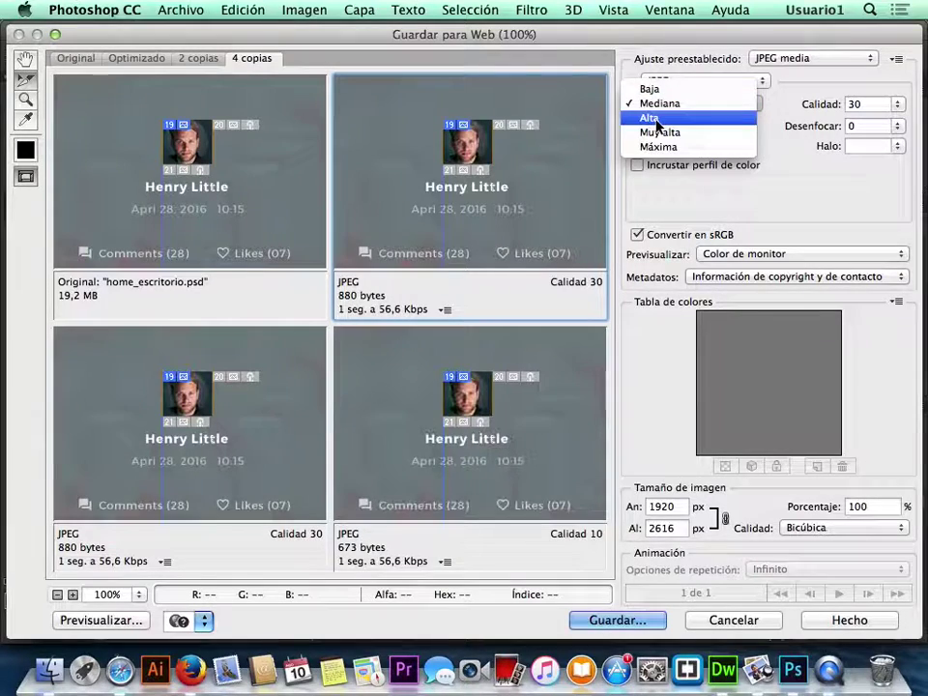
click(677, 118)
click(718, 105)
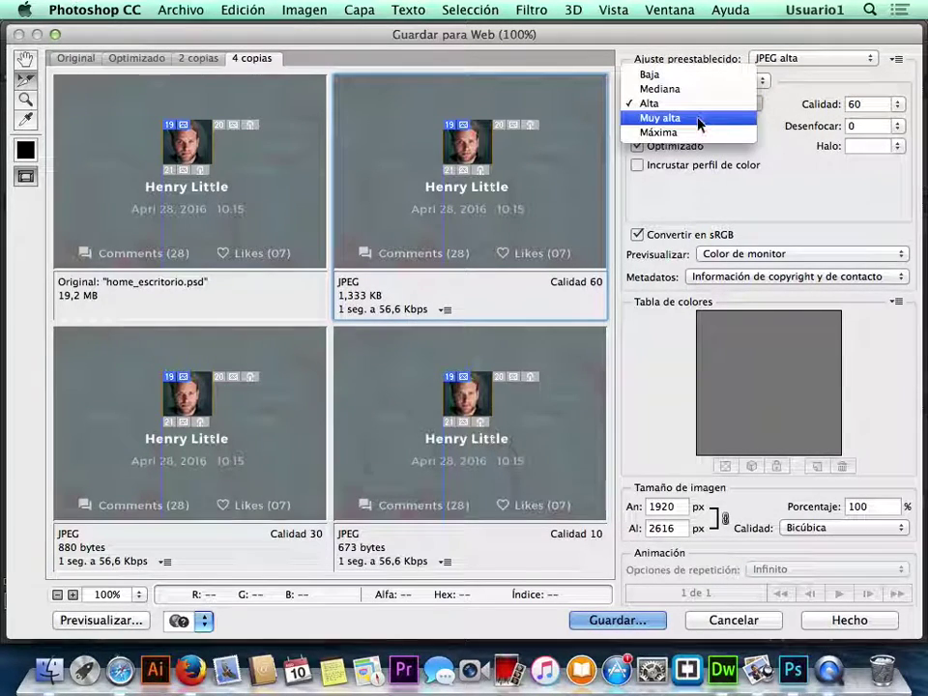
click(698, 123)
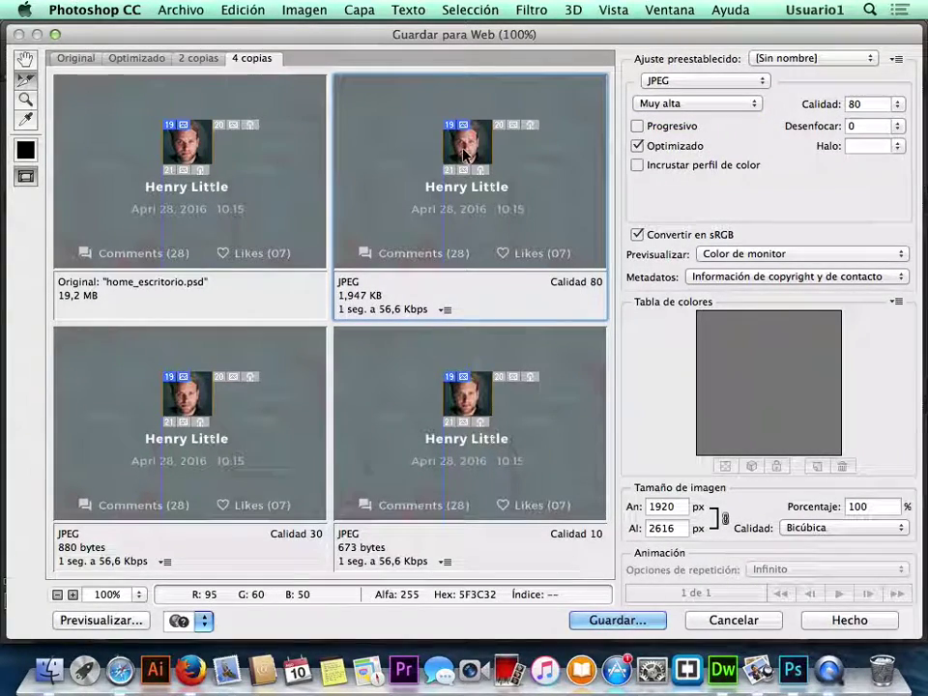
click(667, 105)
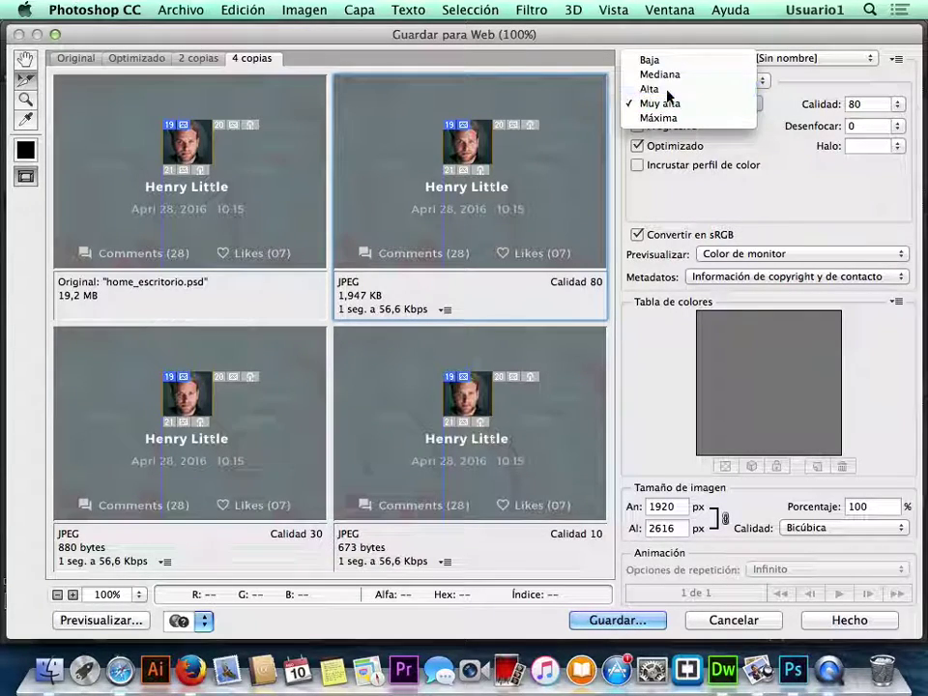
click(650, 89)
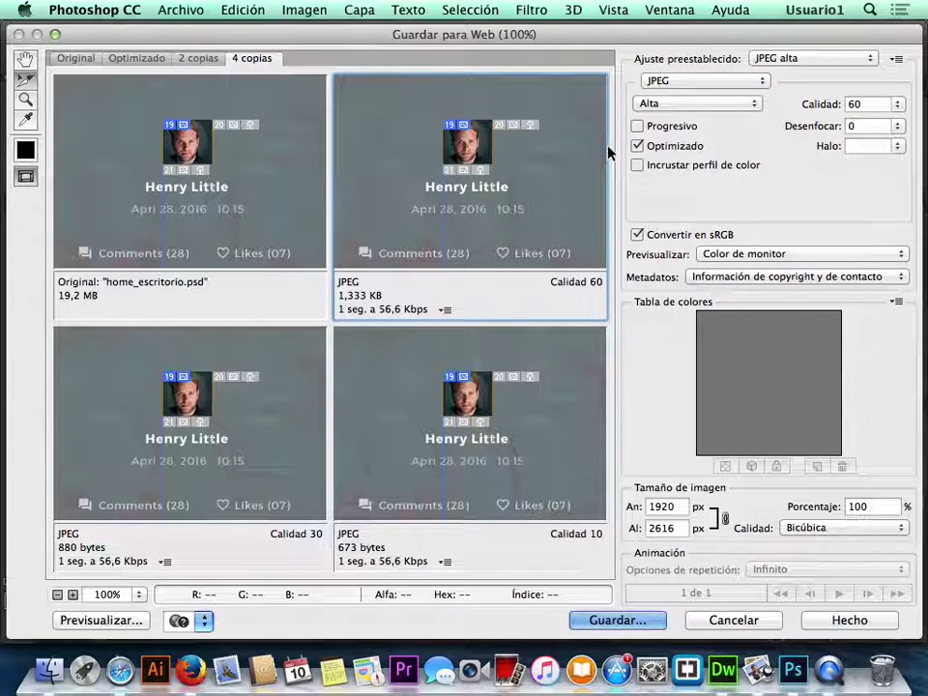
Zoom the preview out to 50% and switch to the two-version comparison of the page.
alt+super+click(451, 225)
alt+click(450, 224)
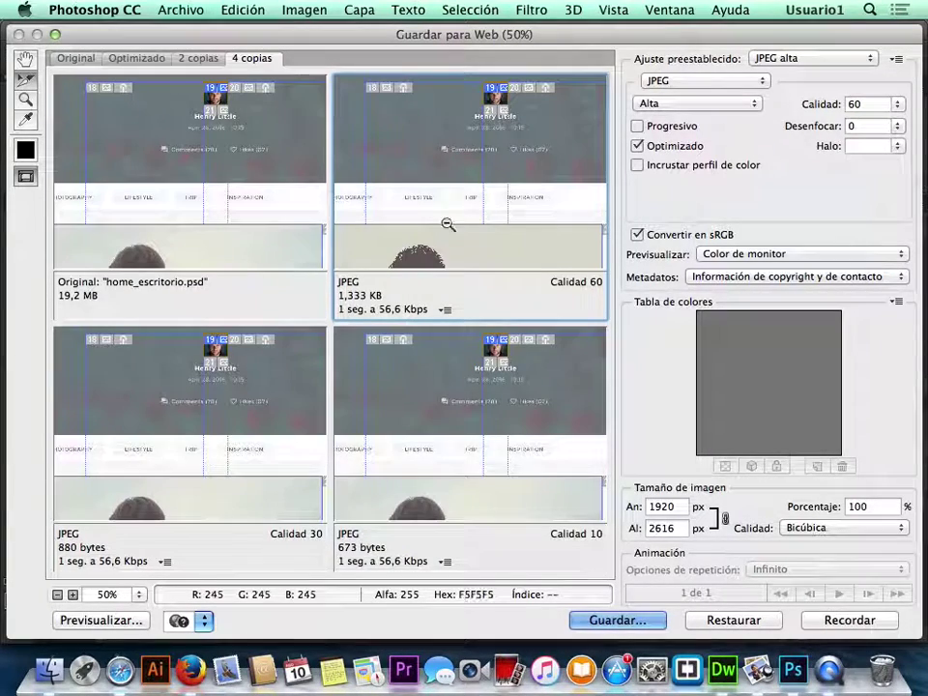
click(205, 58)
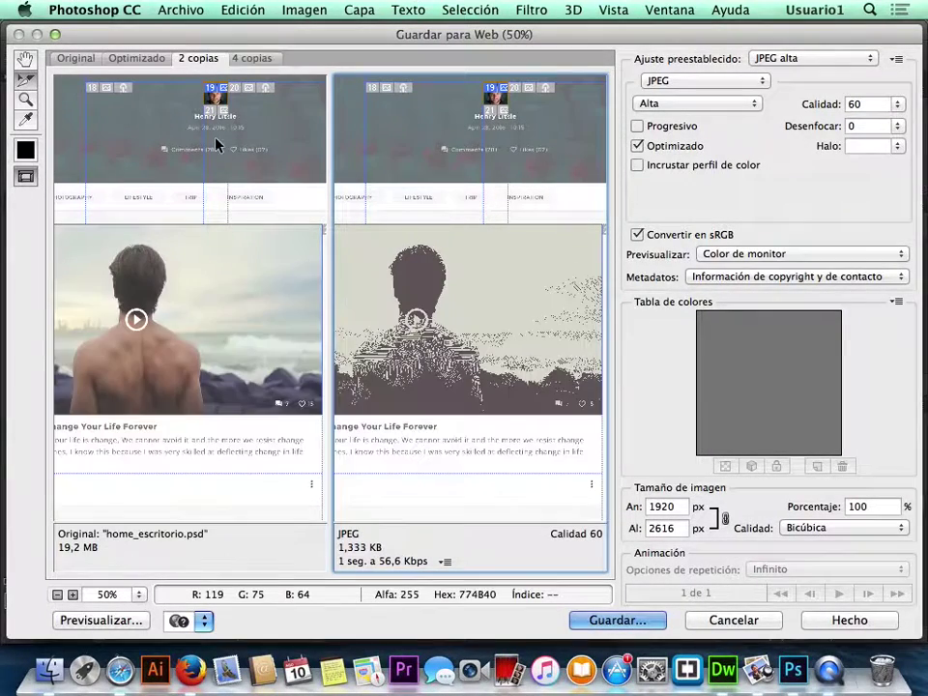
click(136, 58)
click(189, 60)
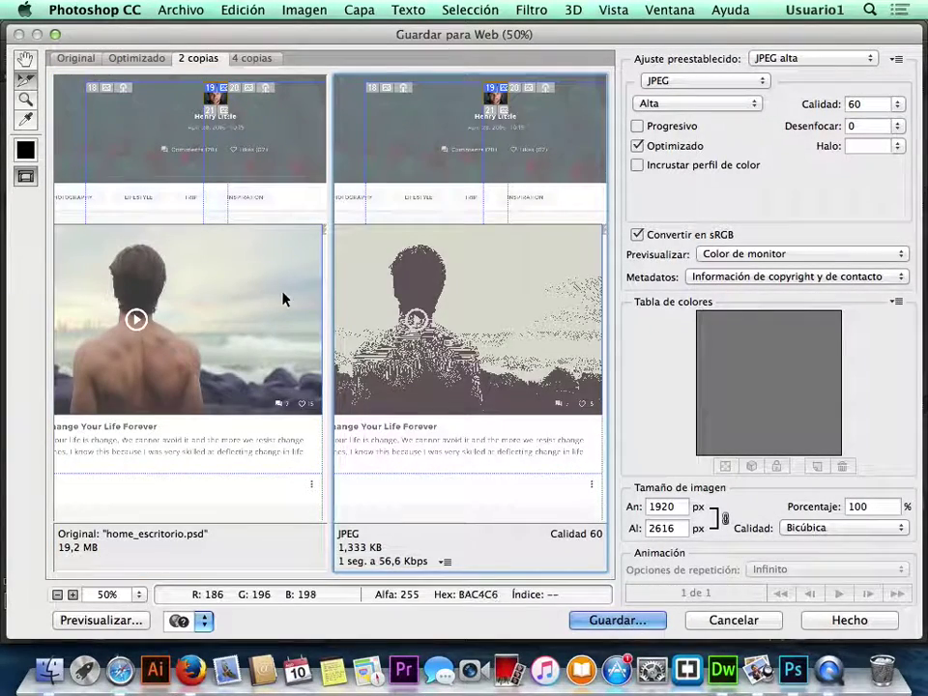
Change the format of the grapes photo slice and the cliff photo slice from PNG-24 to JPEG.
scroll(473, 294, down, 10)
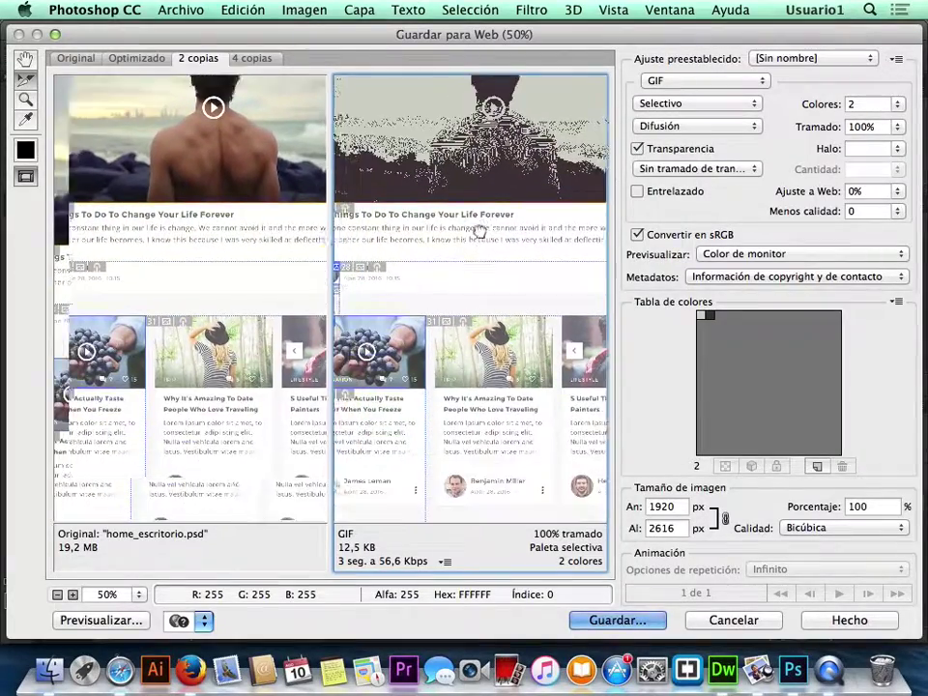
alt+click(473, 294)
alt+click(432, 314)
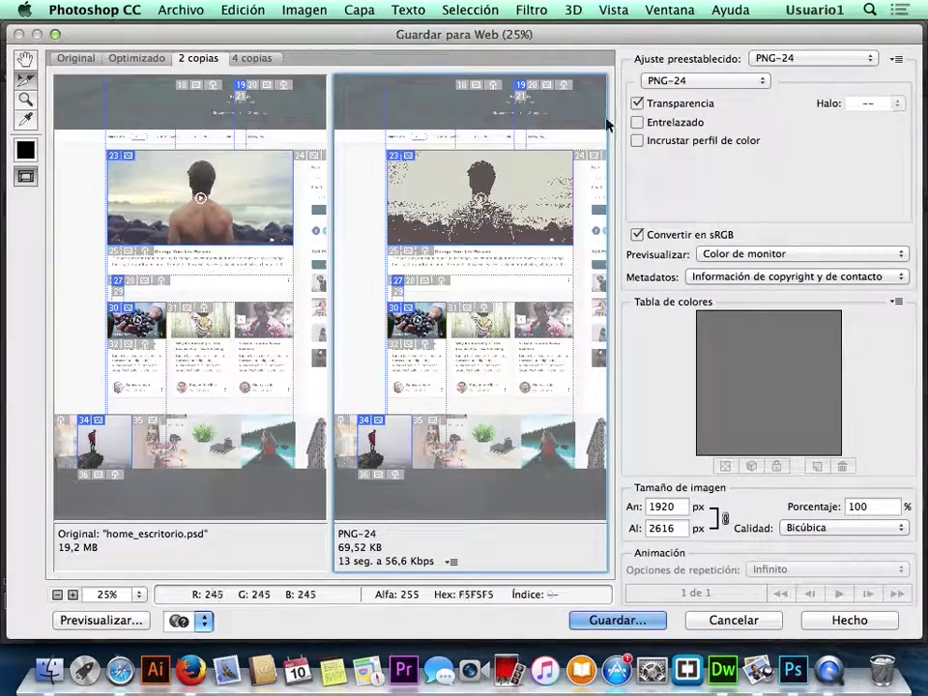
click(688, 85)
click(682, 53)
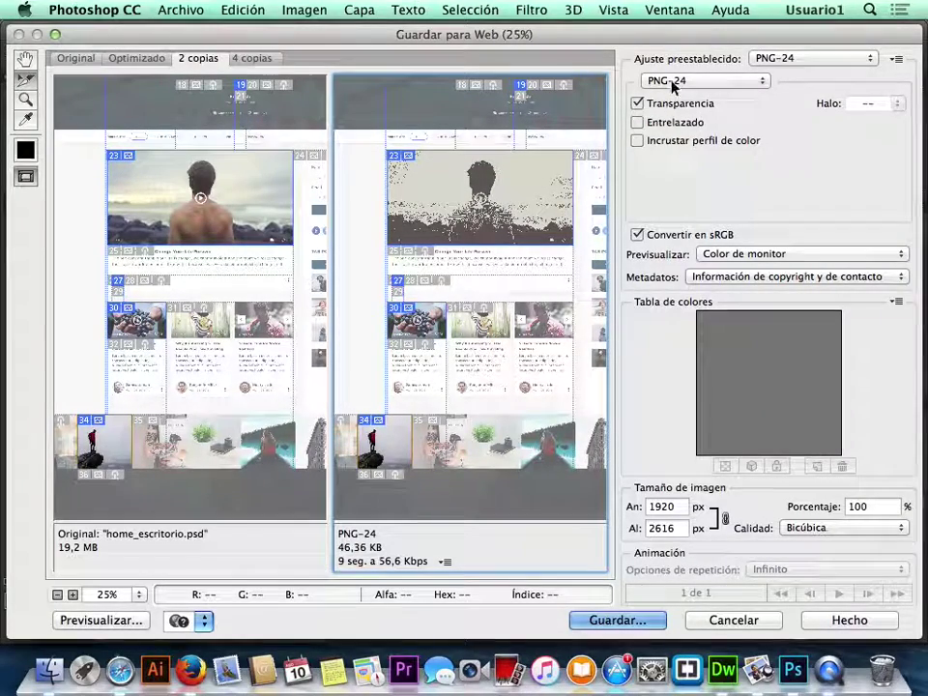
click(671, 81)
click(674, 55)
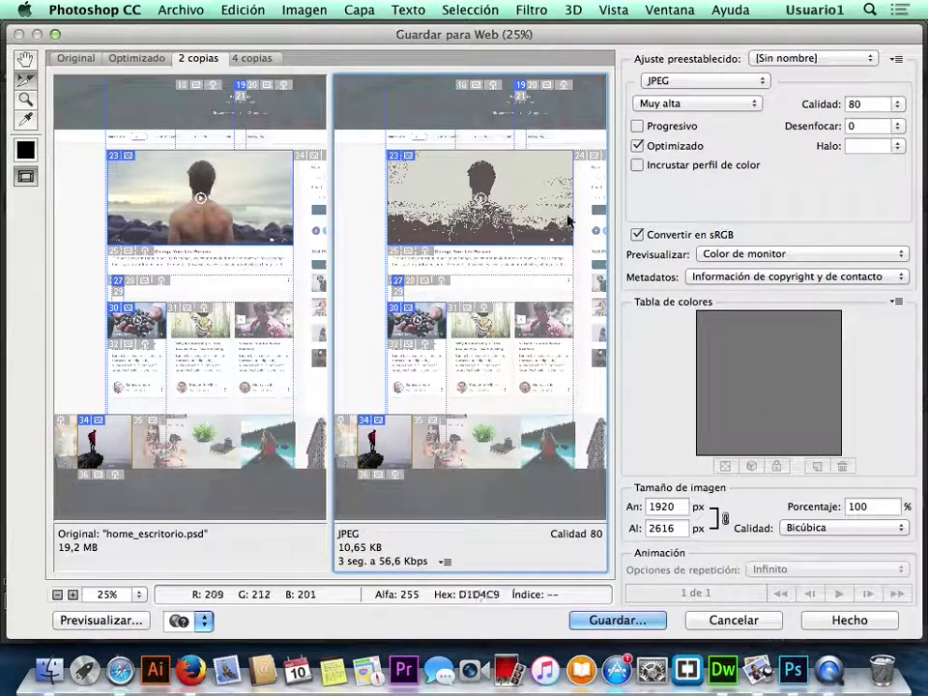
Change the large main photo slice with the play icon from GIF to JPEG, with Alta quality.
scroll(450, 324, up, 5)
scroll(449, 324, down, 5)
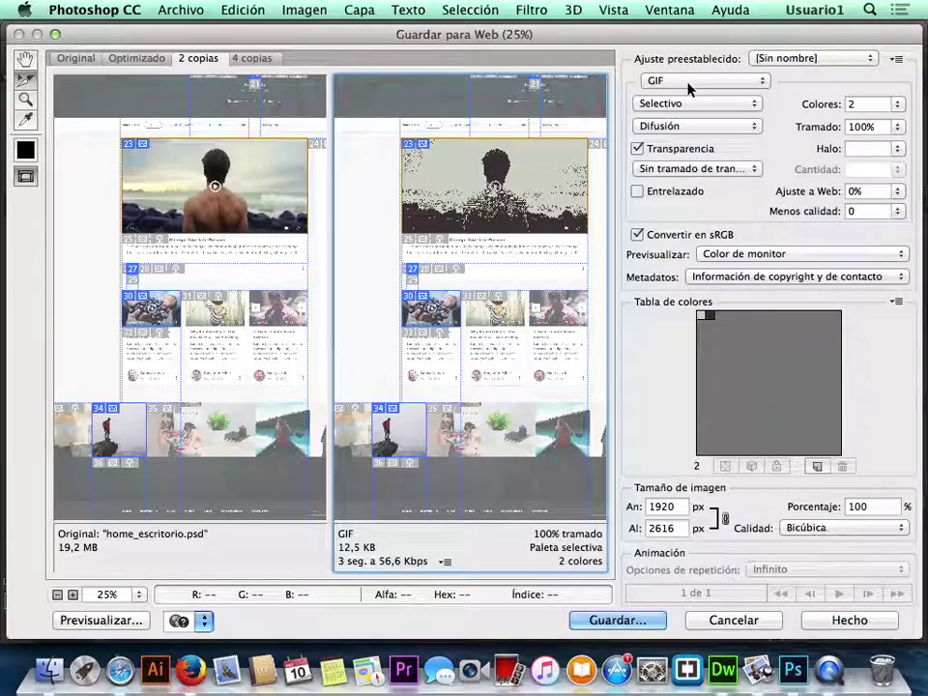
click(688, 82)
click(677, 96)
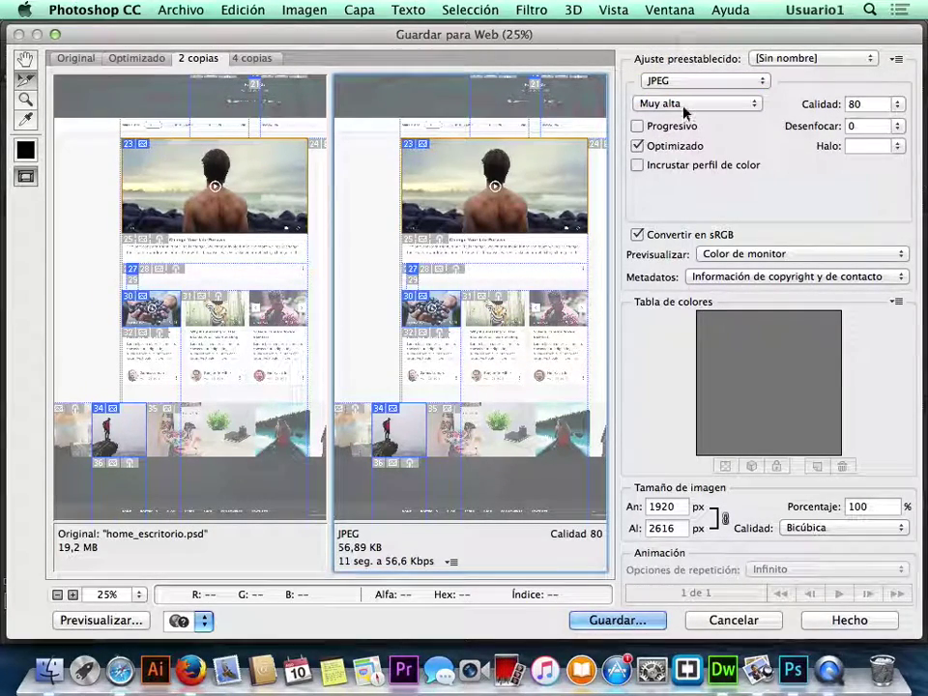
click(686, 104)
click(663, 90)
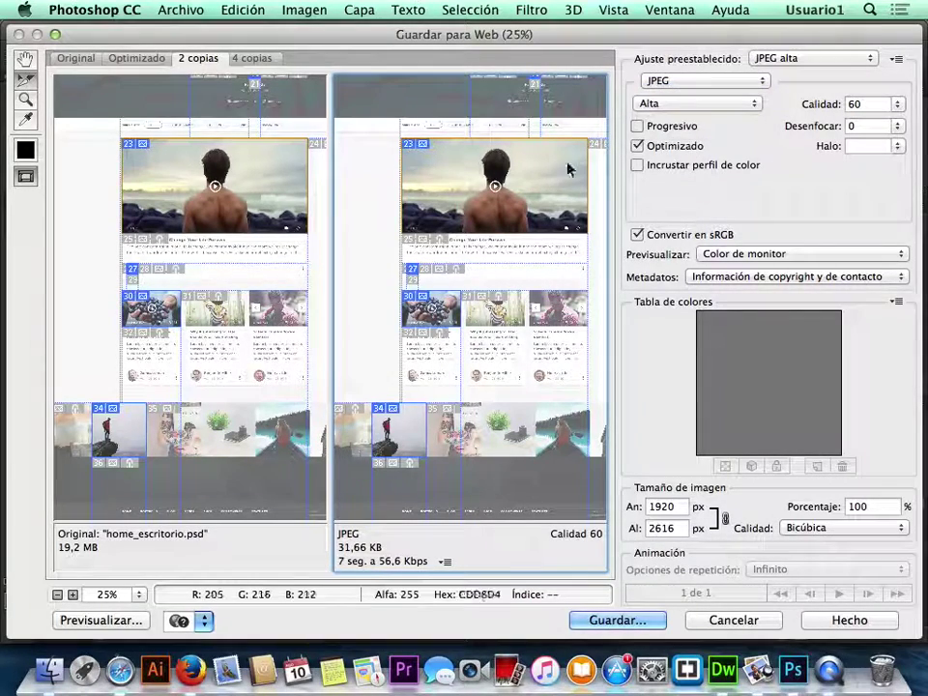
Start saving the optimized slices, keeping Solo imágenes as the format and Ajustes por defecto as the settings.
scroll(483, 301, up, 5)
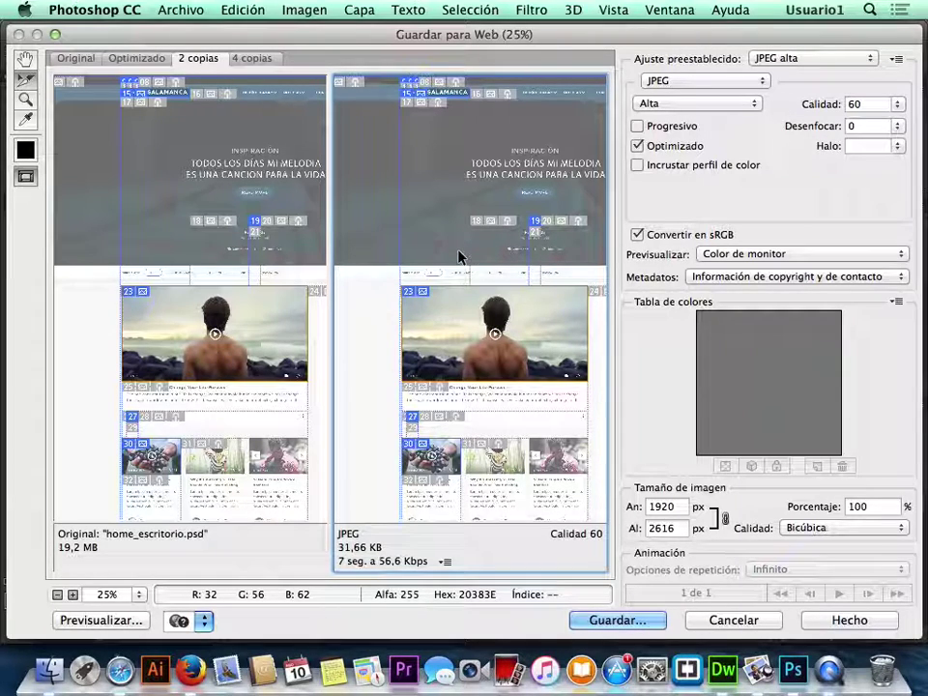
click(608, 620)
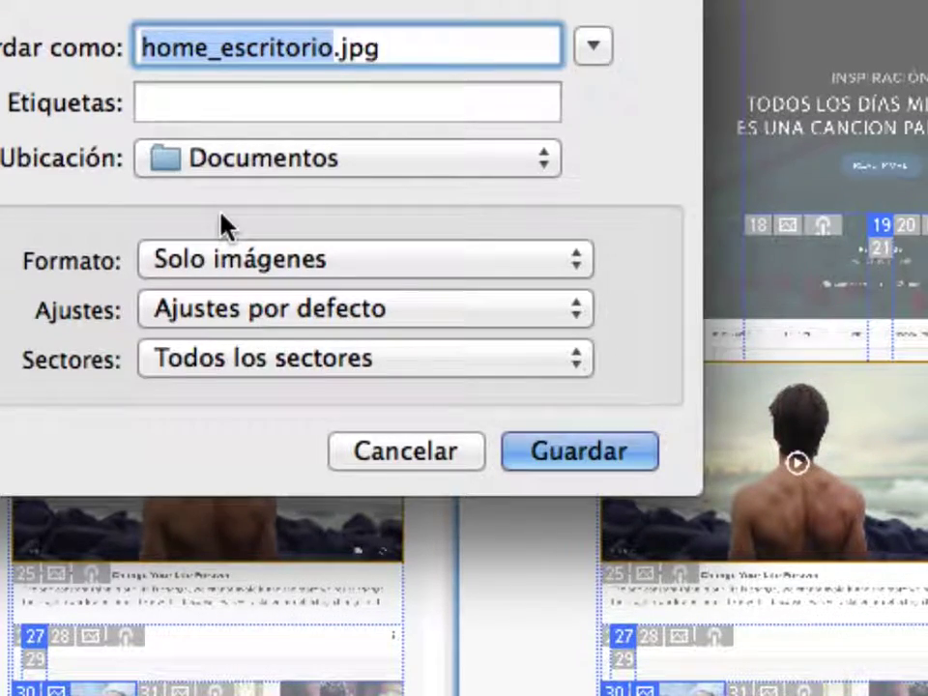
click(274, 261)
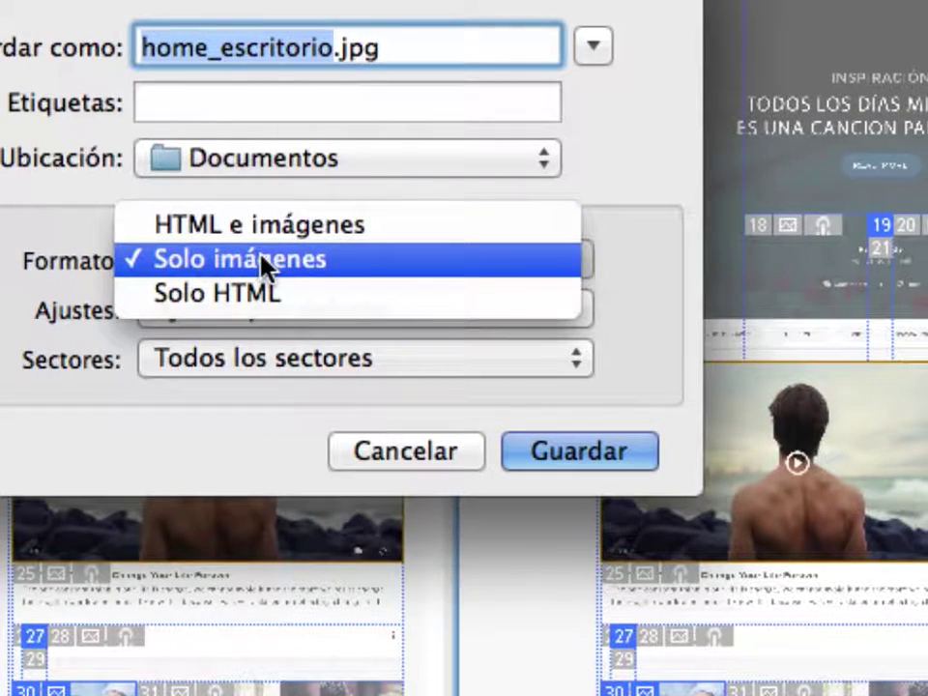
click(262, 259)
click(241, 309)
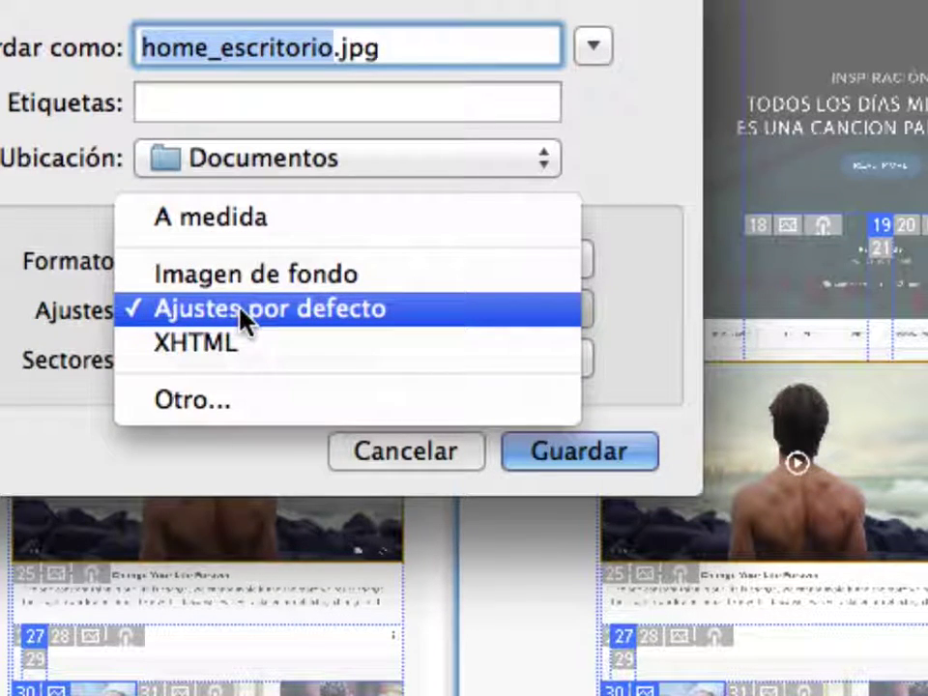
click(149, 311)
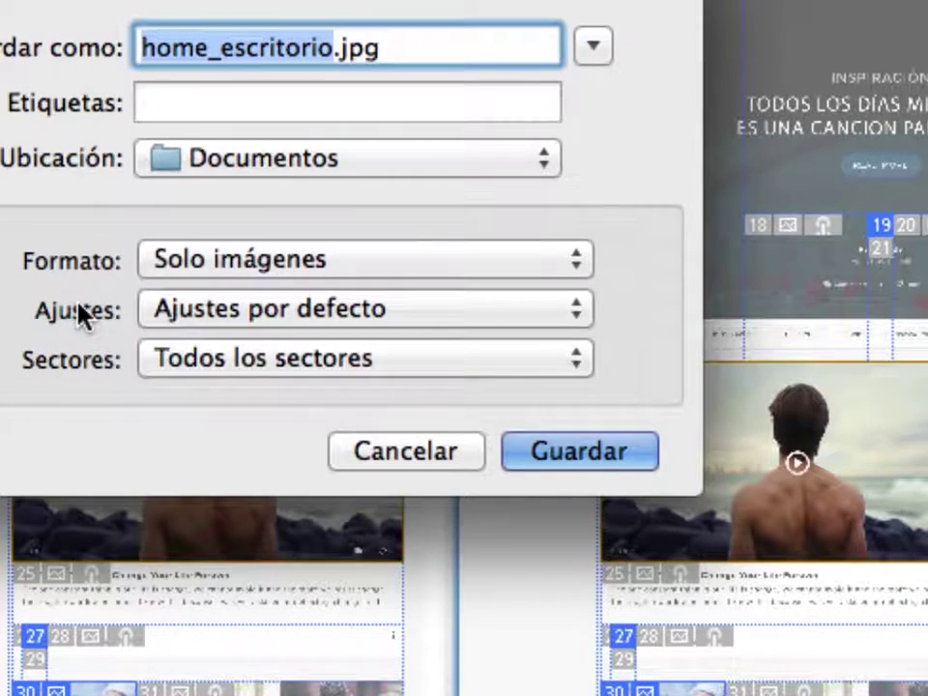
Open the other output settings and review the HTML, Sectores, Fondo and Guardar archivos options.
click(224, 319)
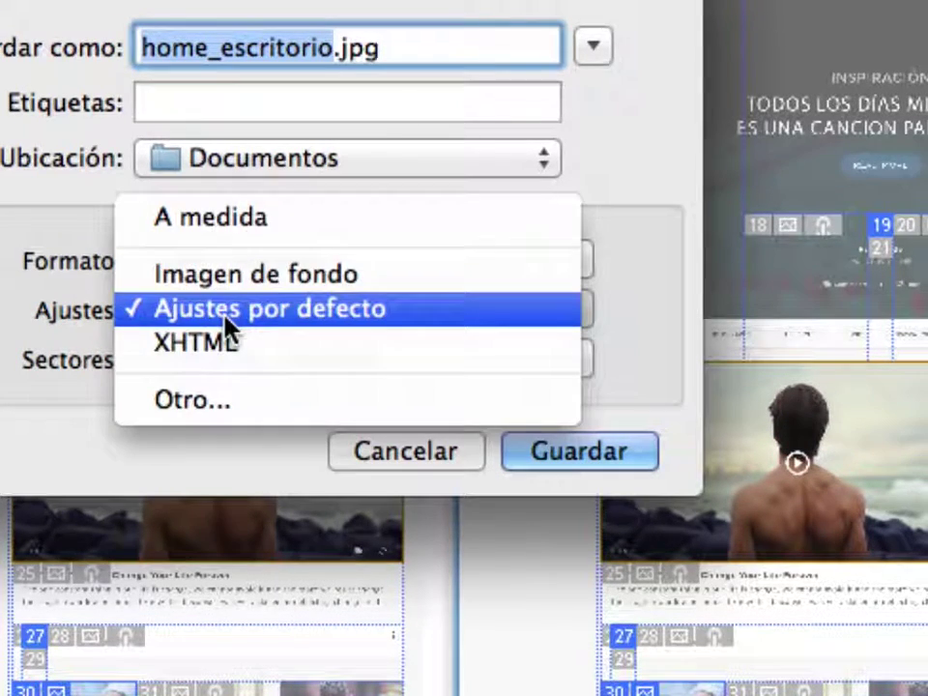
click(201, 400)
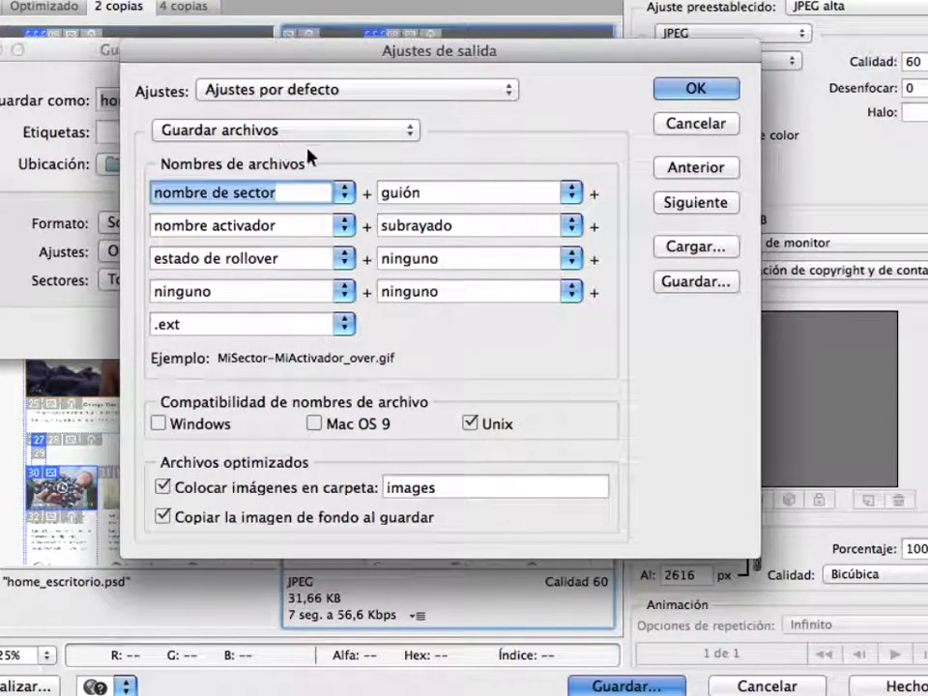
click(690, 203)
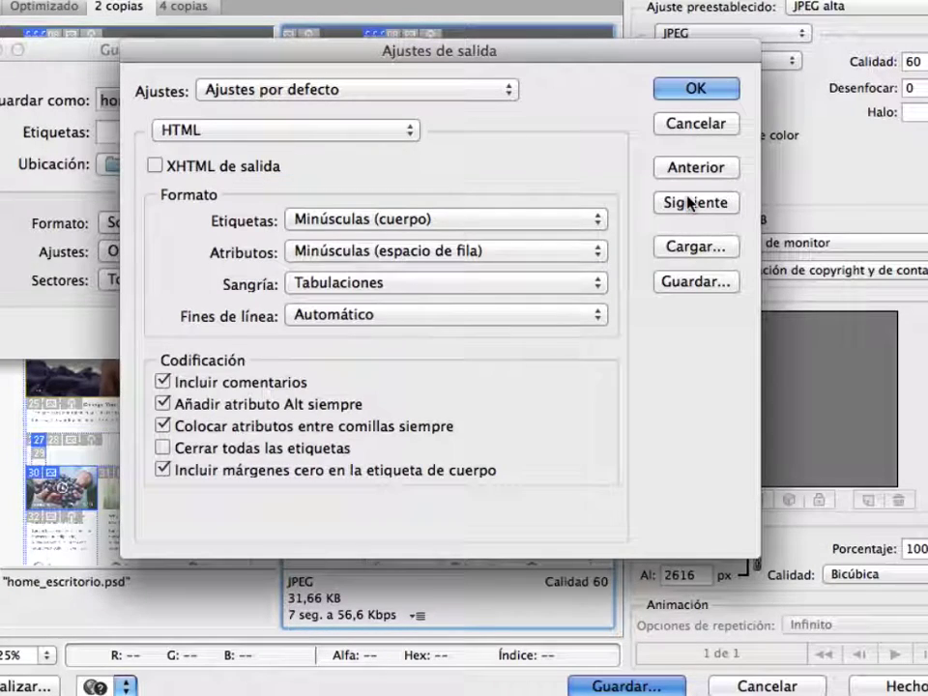
click(710, 206)
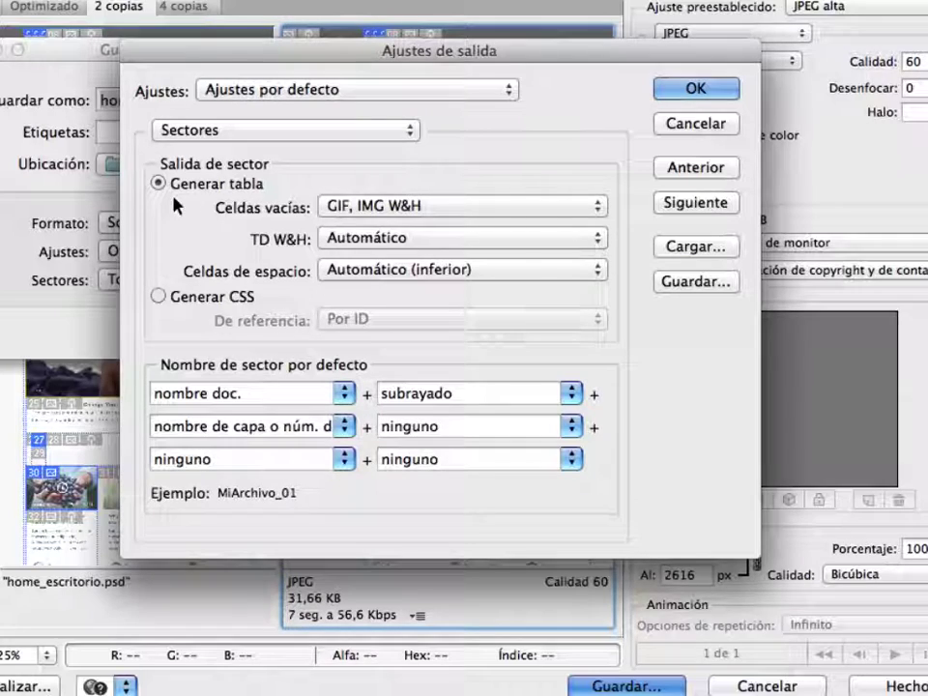
click(698, 203)
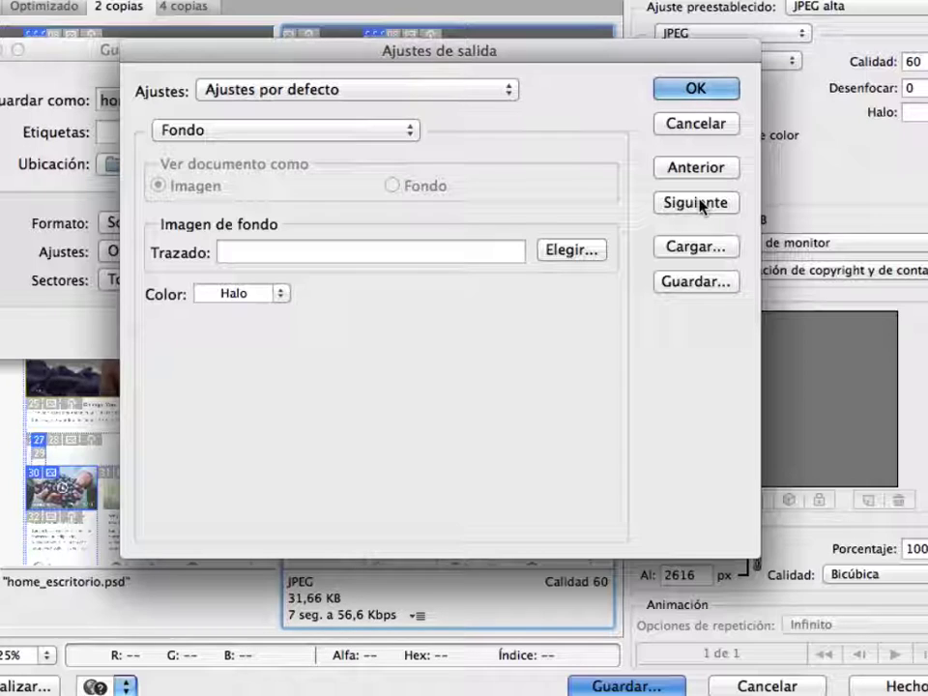
click(698, 203)
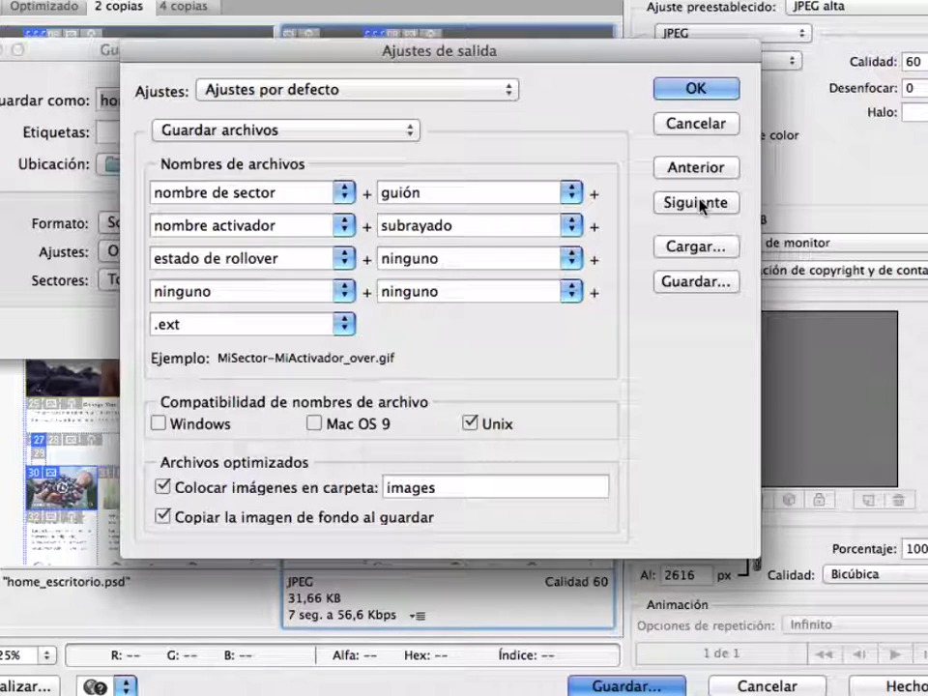
Turn off placing images in a separate folder in the Guardar archivos output settings and accept them.
click(698, 203)
click(698, 203)
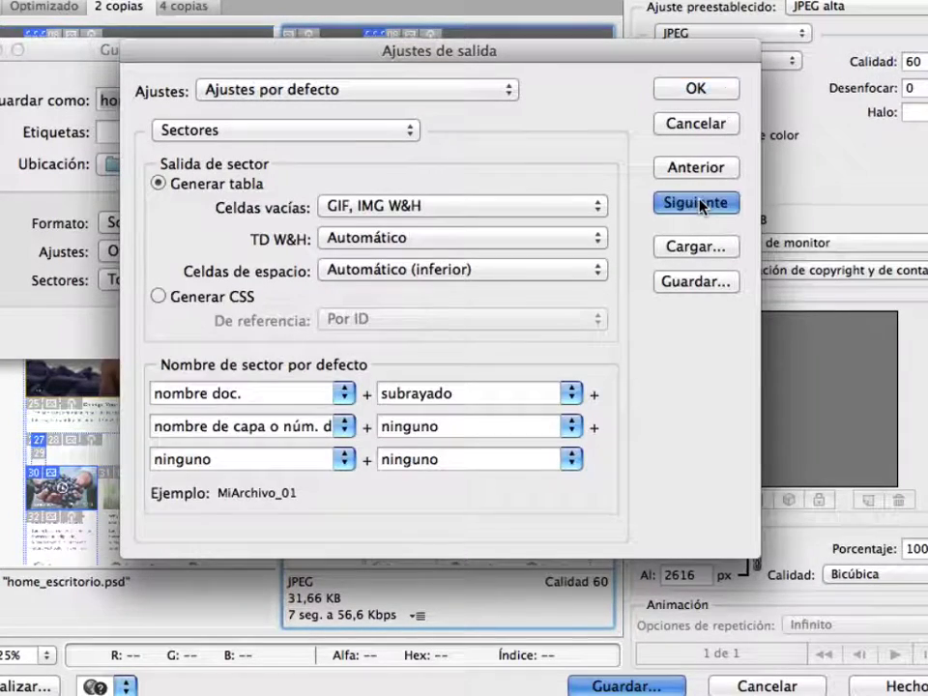
click(698, 203)
click(698, 203)
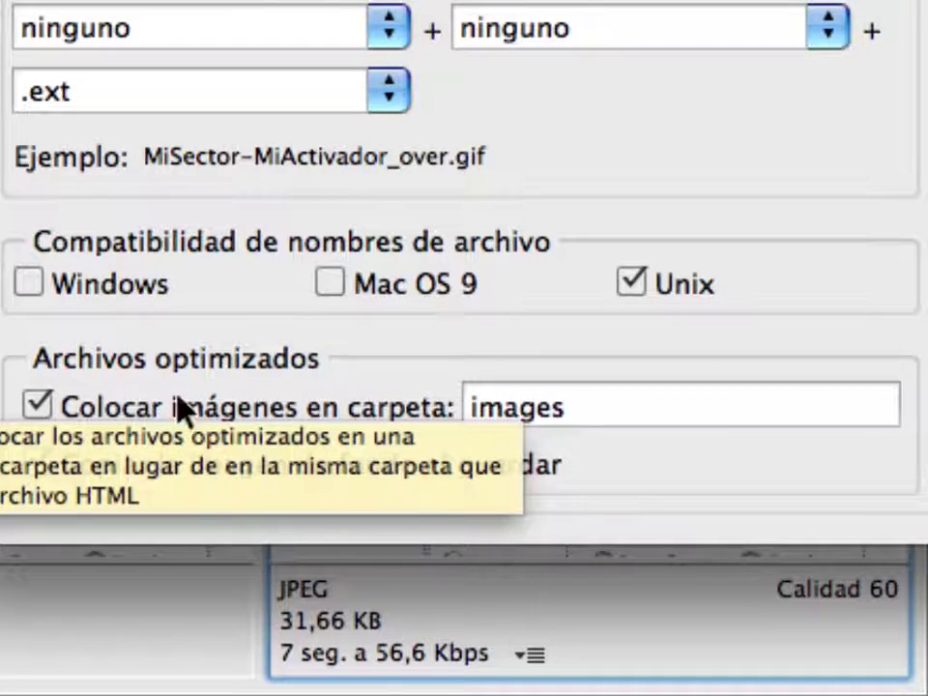
click(38, 404)
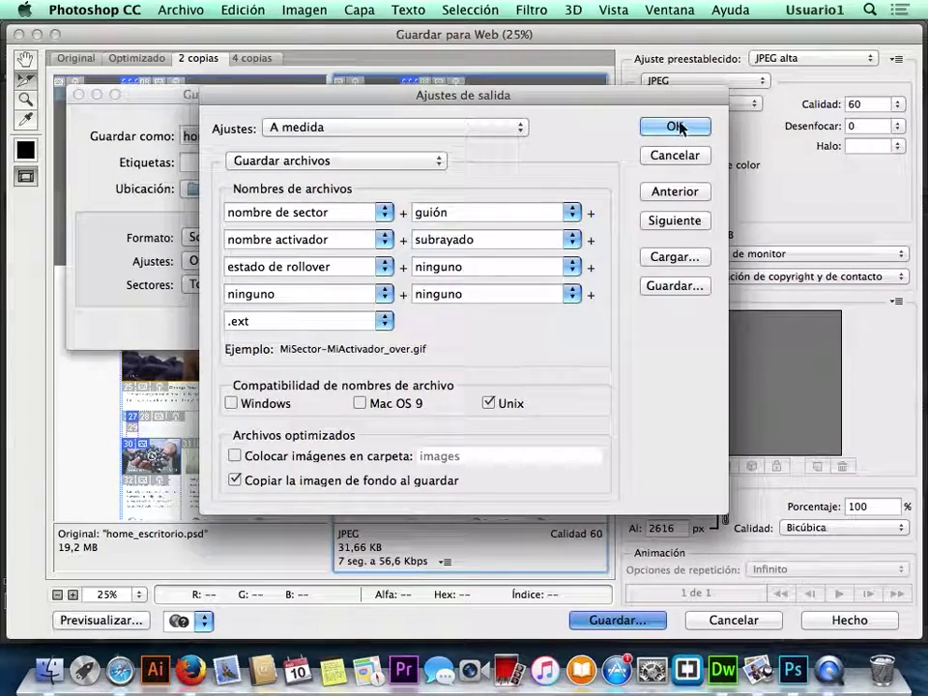
click(675, 127)
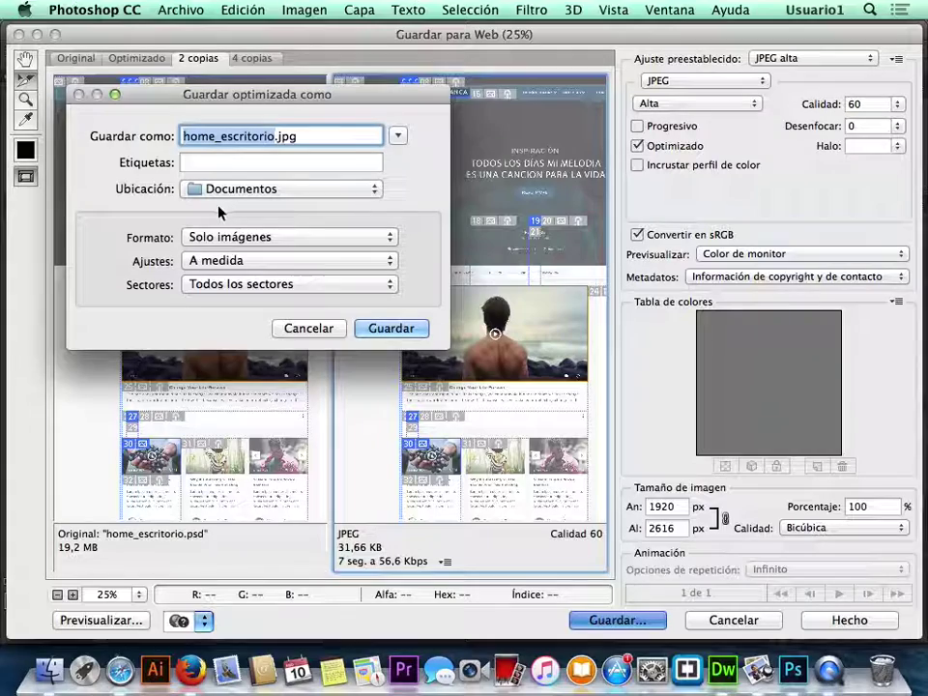
Check which Sectores choices the optimized save offers, and cancel the save without exporting.
click(327, 329)
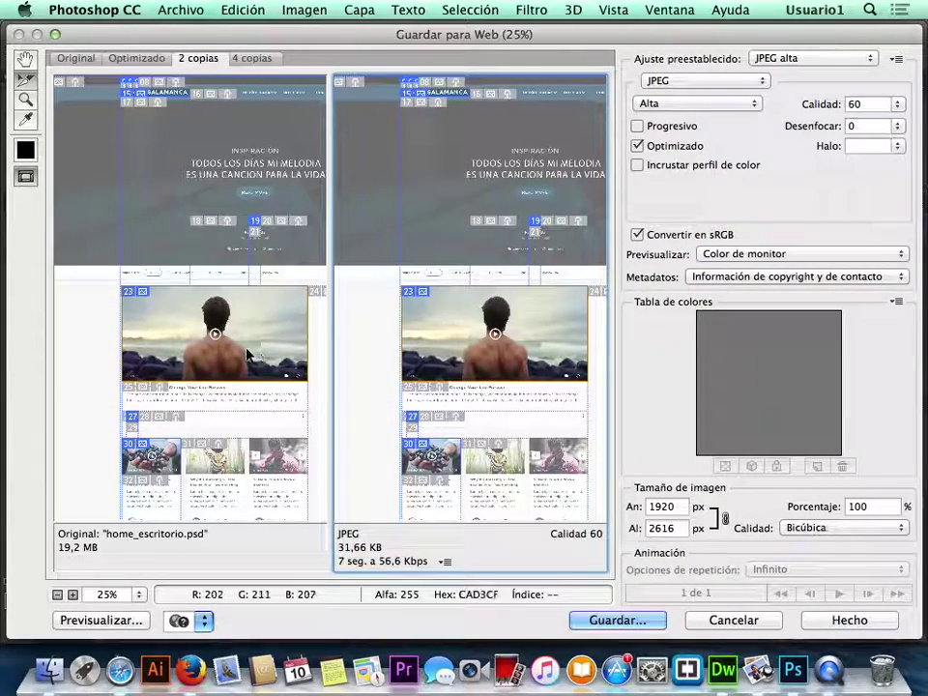
click(613, 620)
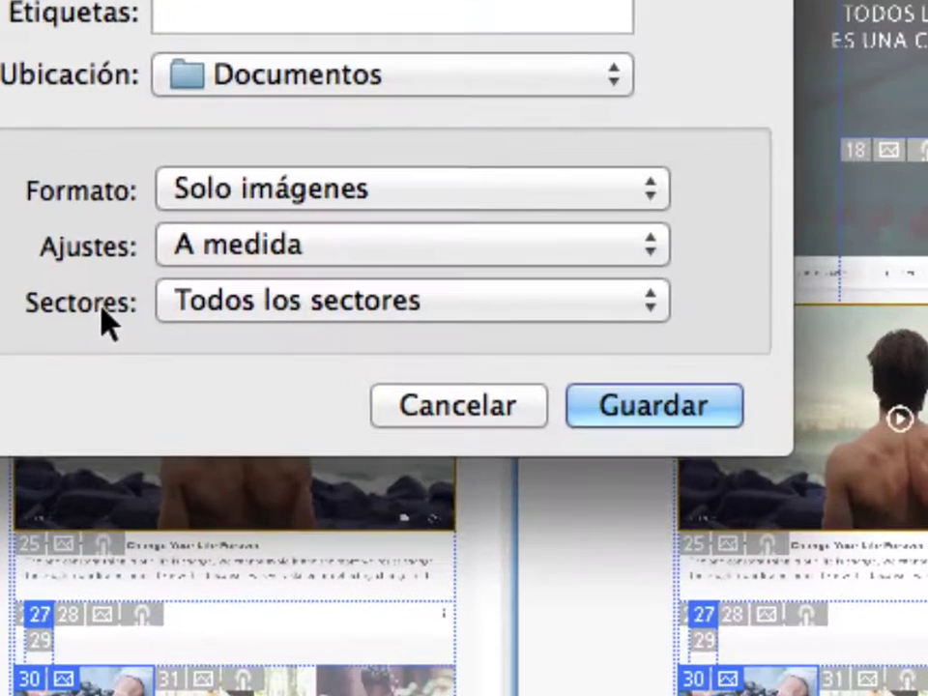
click(209, 302)
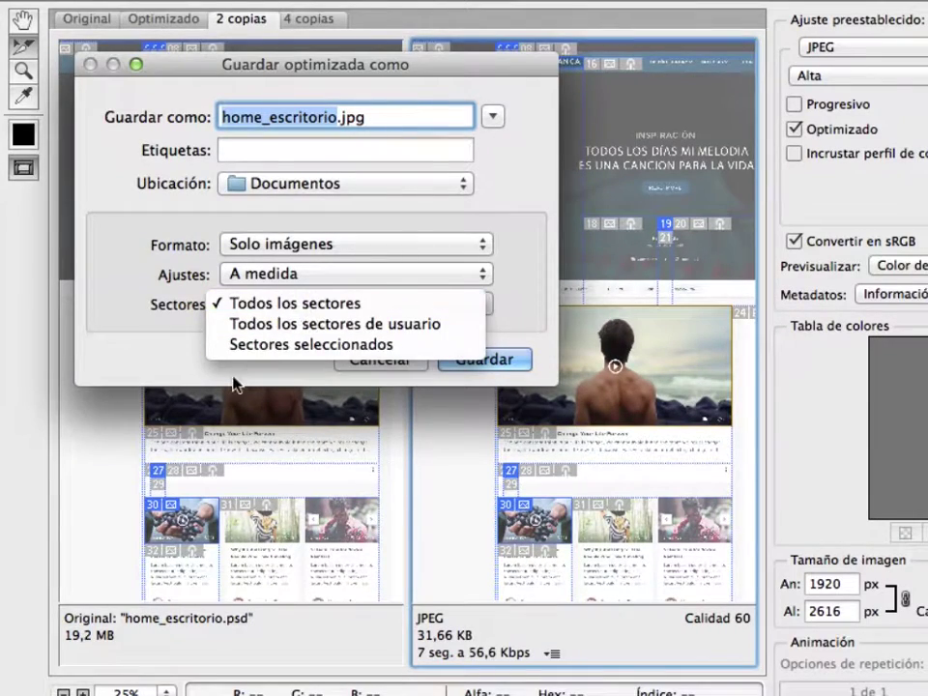
key(Escape)
key(Escape)
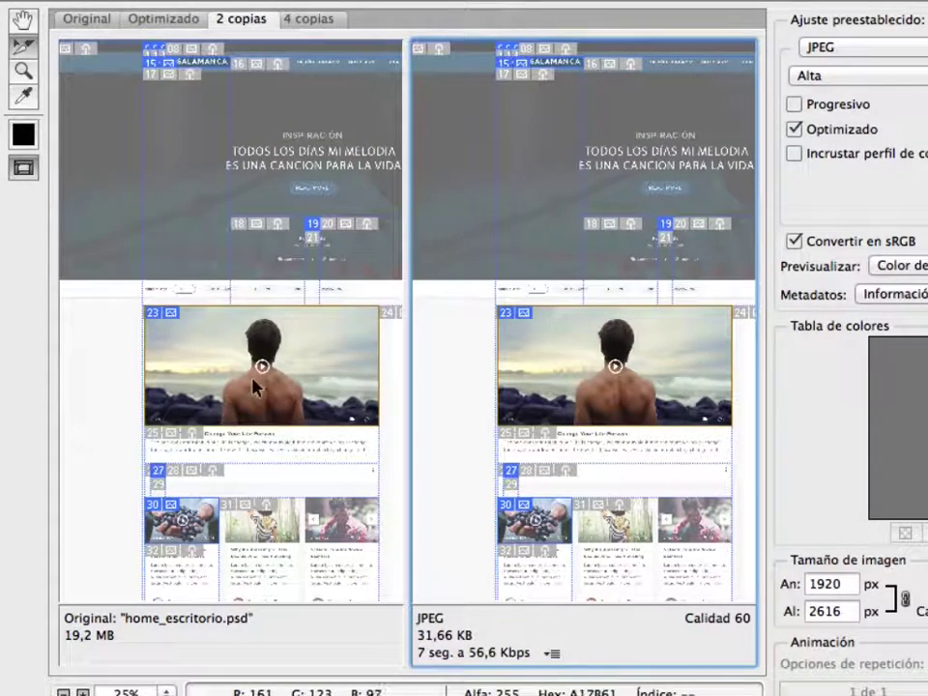
Show only the optimized preview and select the three social icon slices, the language globe slice and the logo slice.
key(super+minus)
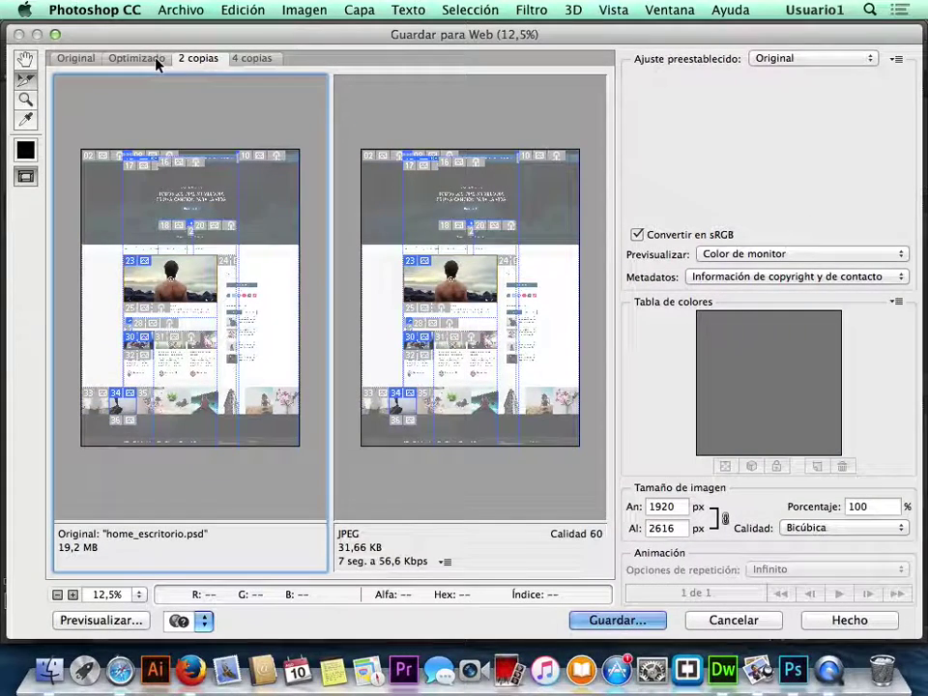
click(156, 59)
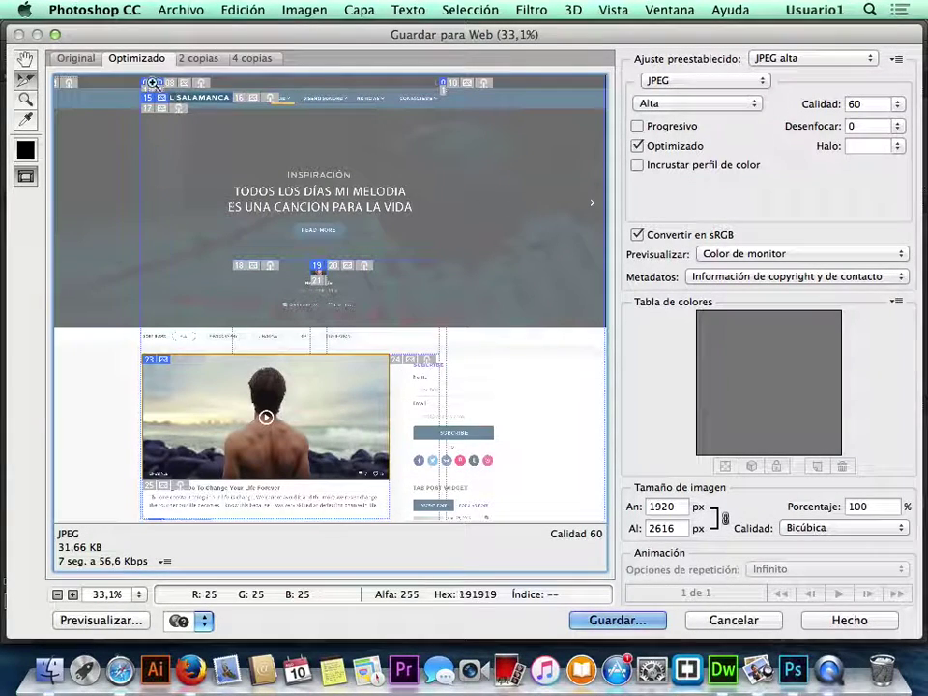
drag(117, 70, 287, 172)
click(204, 111)
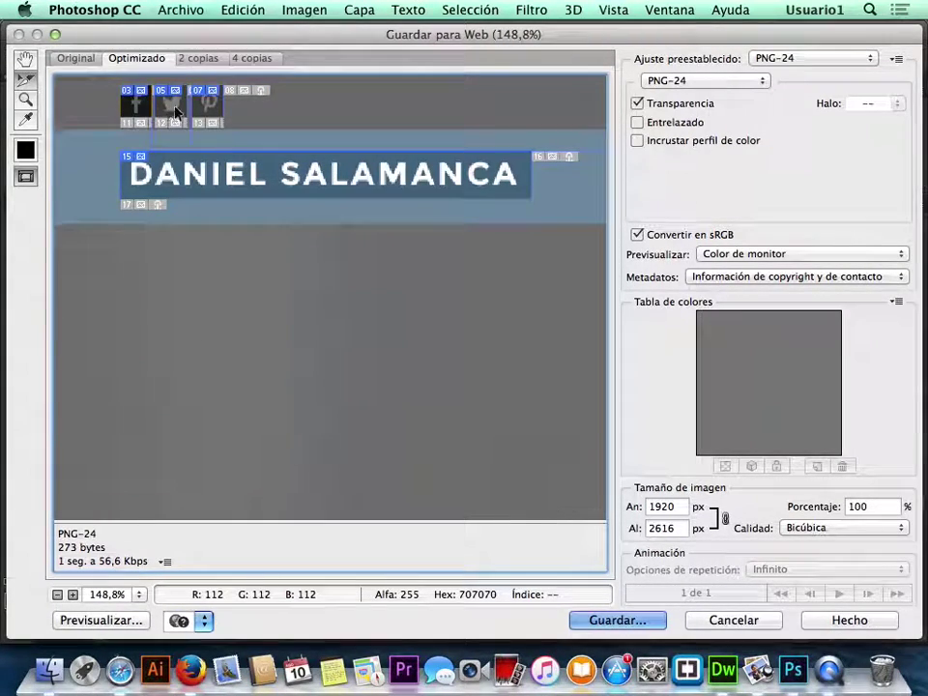
alt+click(455, 166)
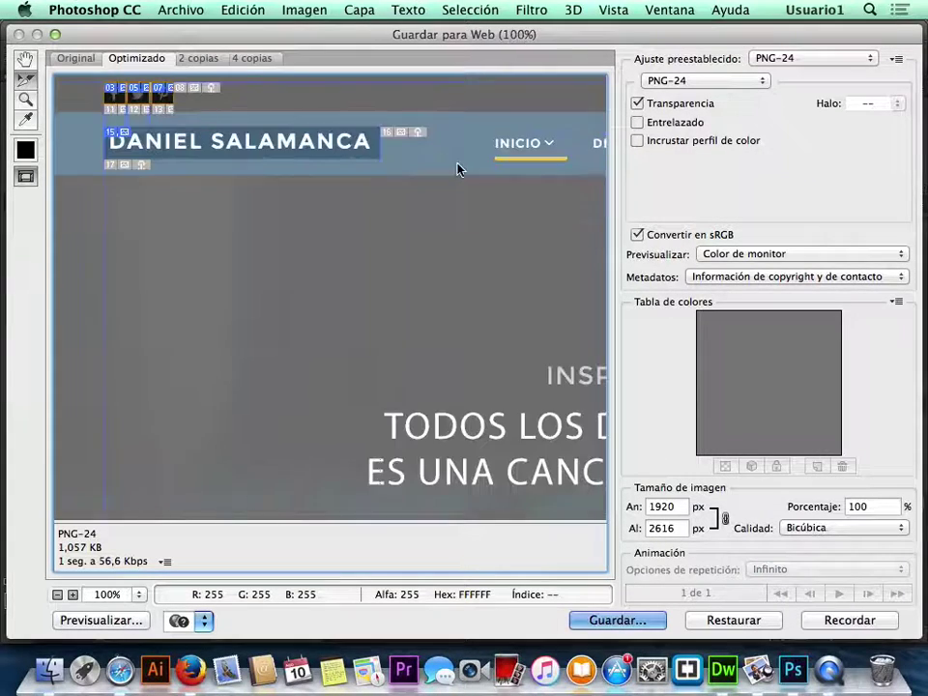
drag(475, 166, 344, 203)
scroll(343, 203, right, 10)
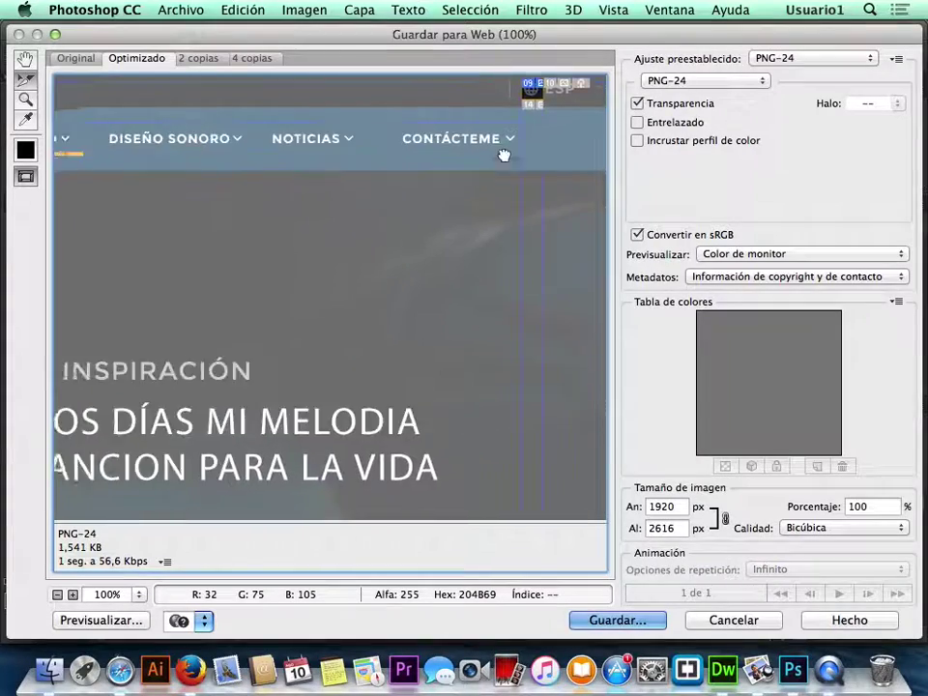
scroll(362, 165, left, 10)
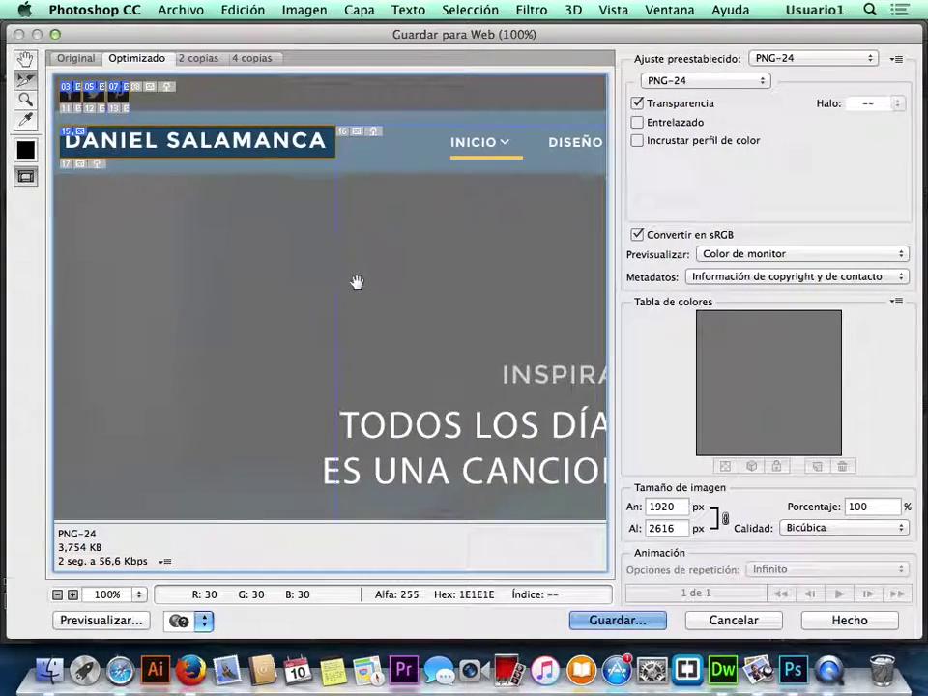
Add the slider author portrait, main photo, grapes photo and mountain hiker gallery slices to the selection.
alt+click(358, 287)
alt+click(399, 308)
scroll(387, 280, down, 5)
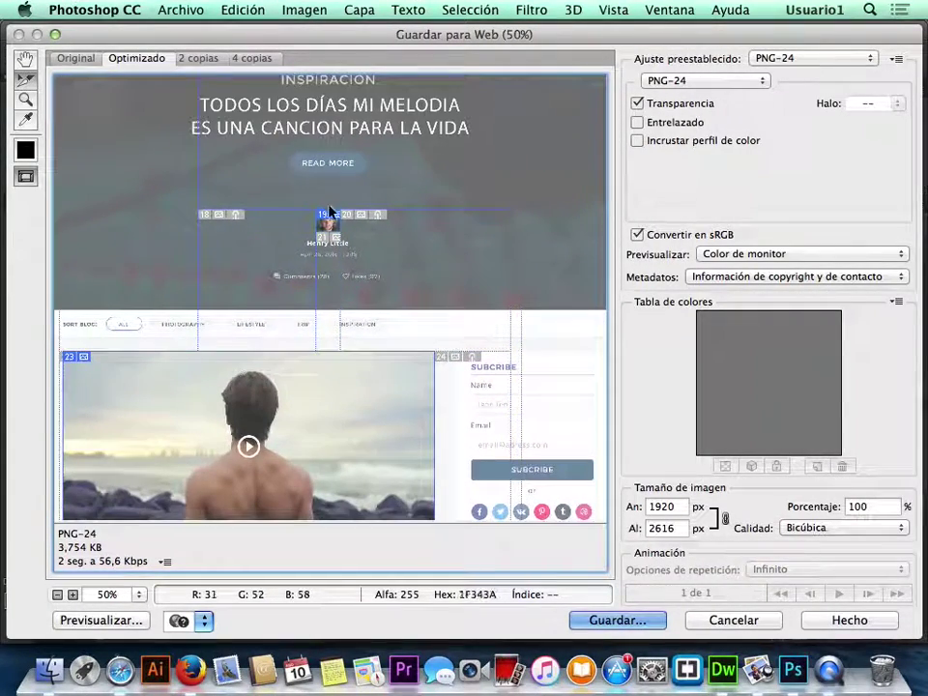
click(331, 229)
scroll(314, 251, down, 5)
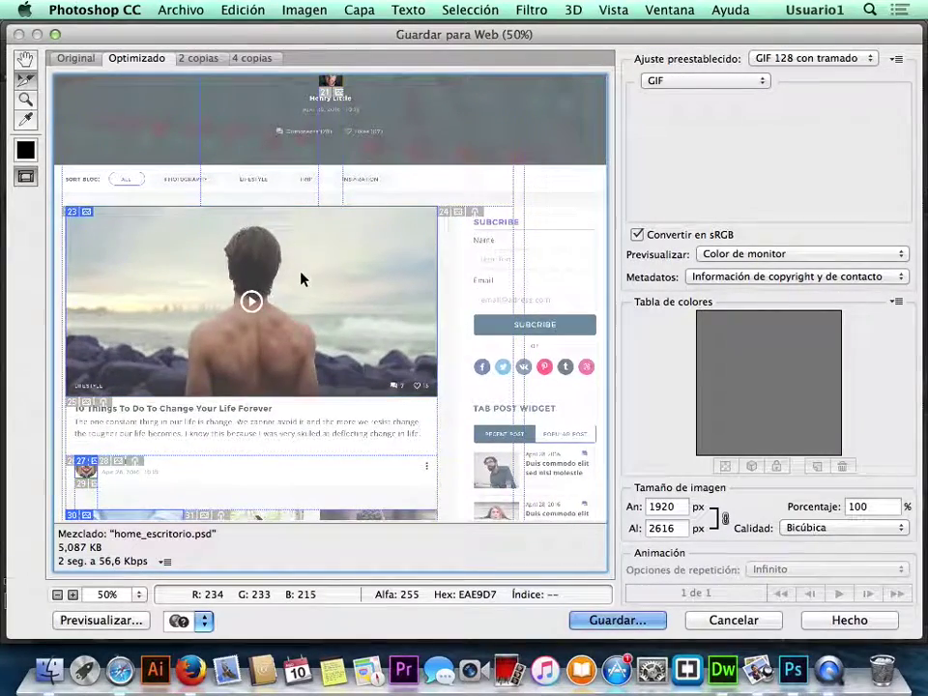
scroll(317, 355, down, 9)
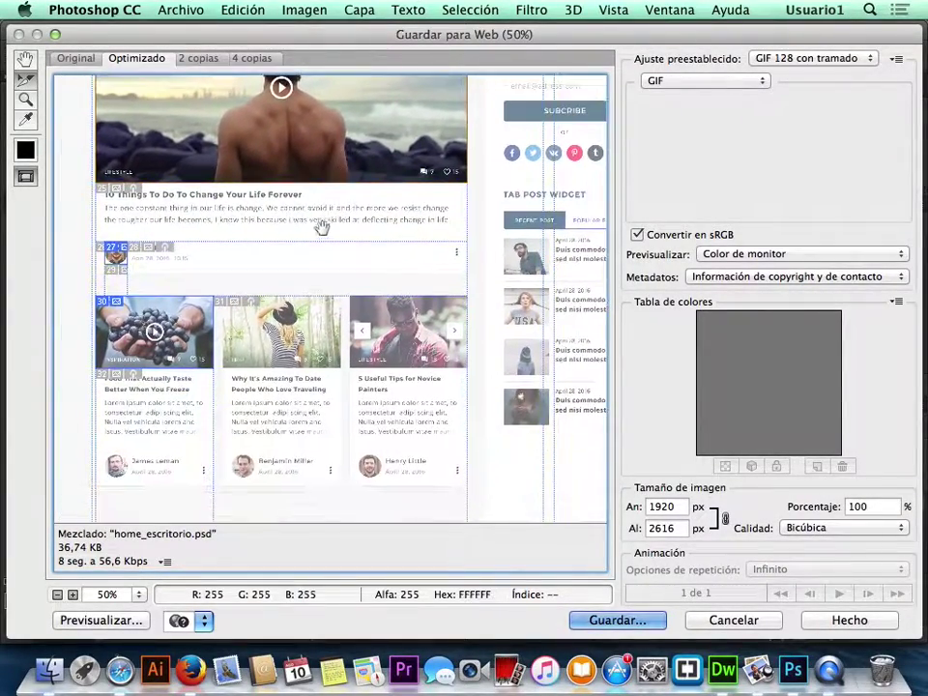
scroll(205, 277, down, 6)
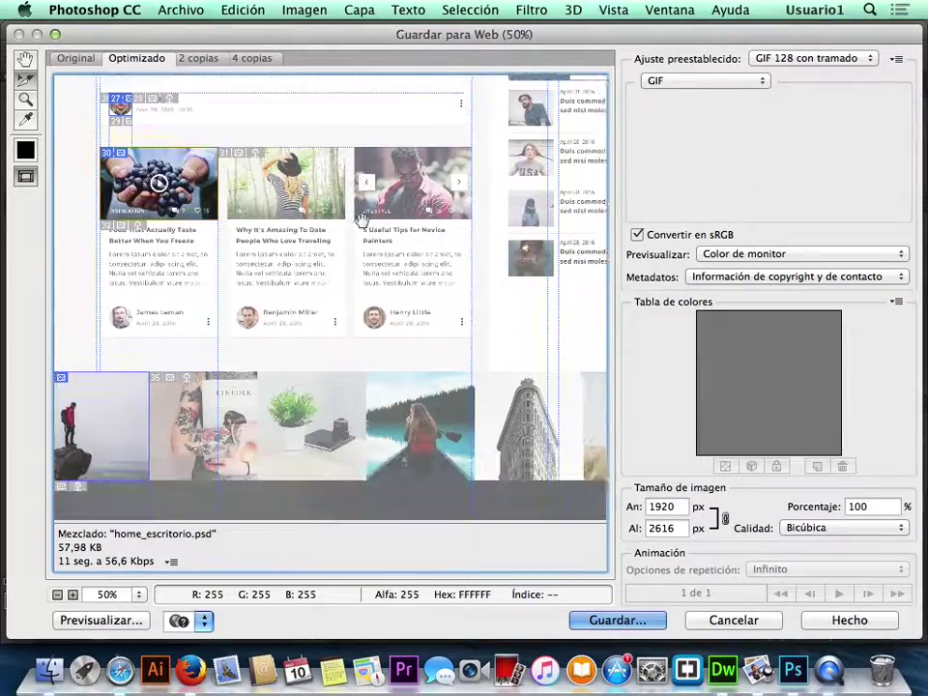
click(198, 329)
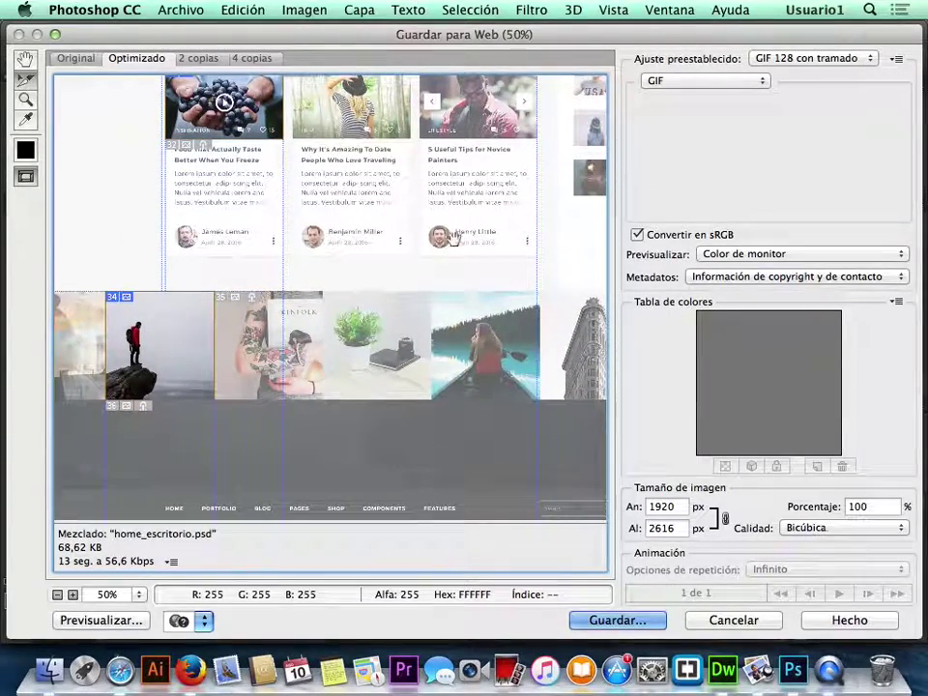
alt+scroll(441, 254, down, 2)
scroll(418, 259, up, 3)
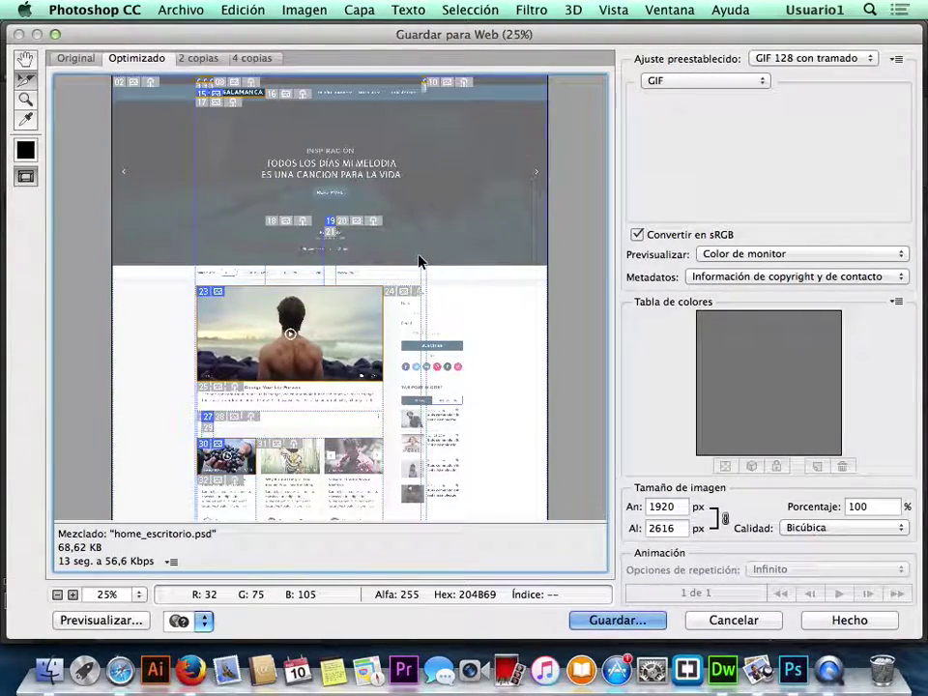
scroll(418, 259, down, 3)
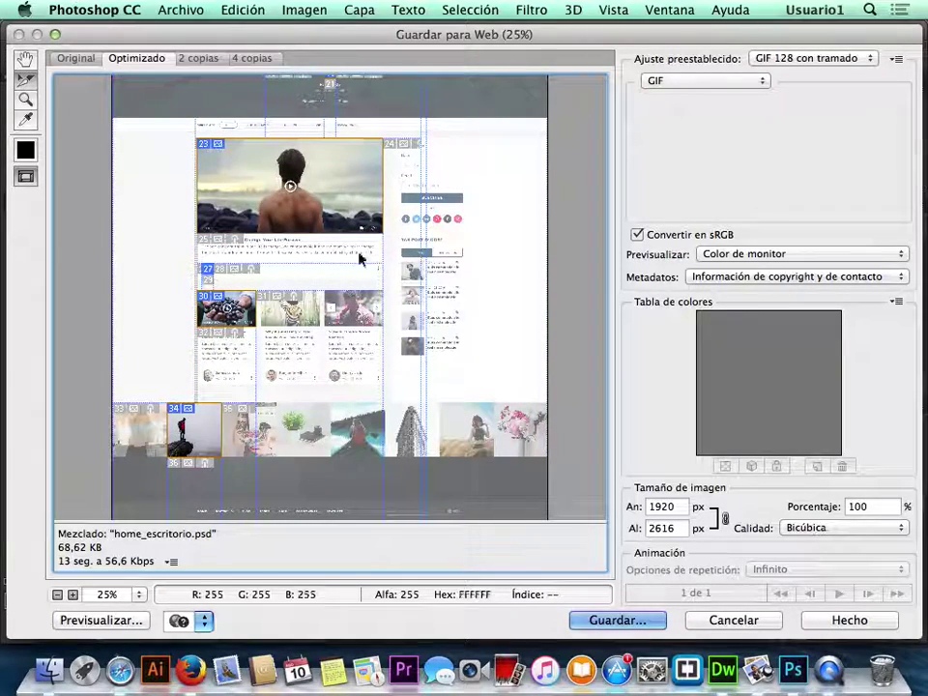
Start saving the optimized slices and limit the export to Sectores seleccionados.
click(609, 623)
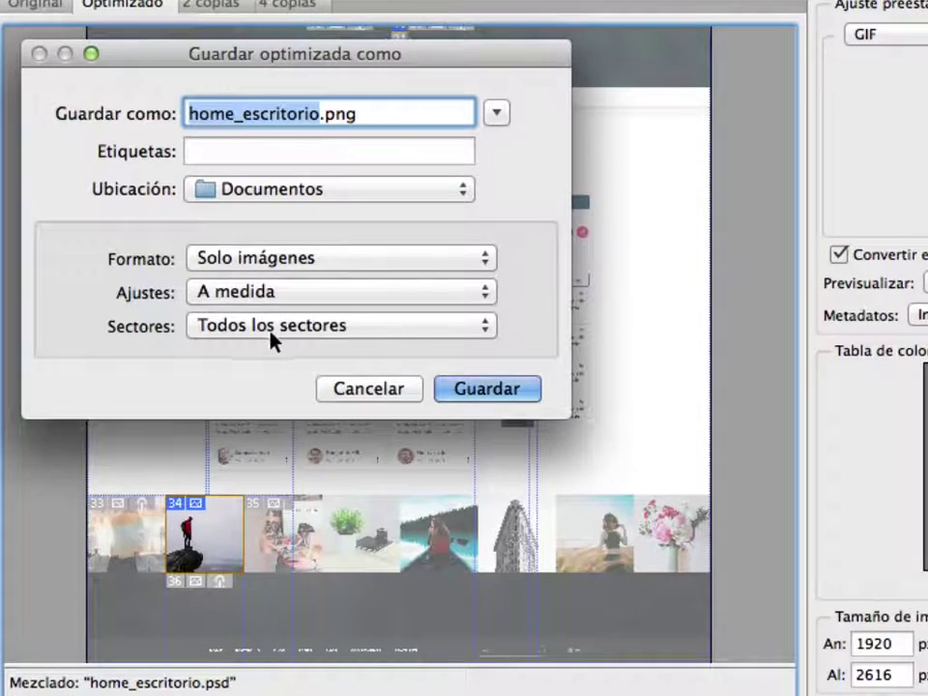
click(265, 315)
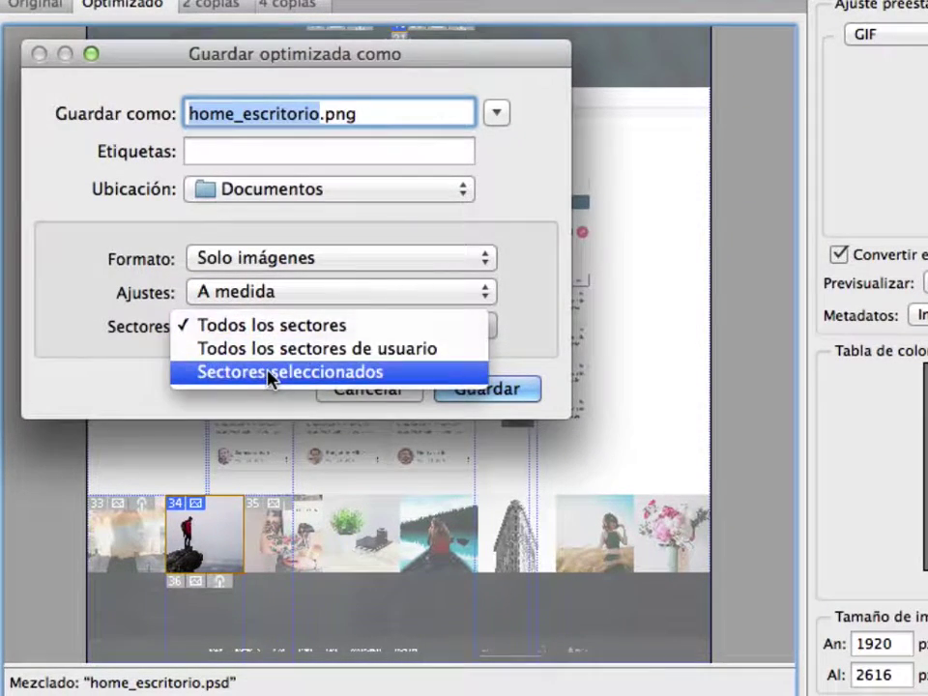
click(272, 372)
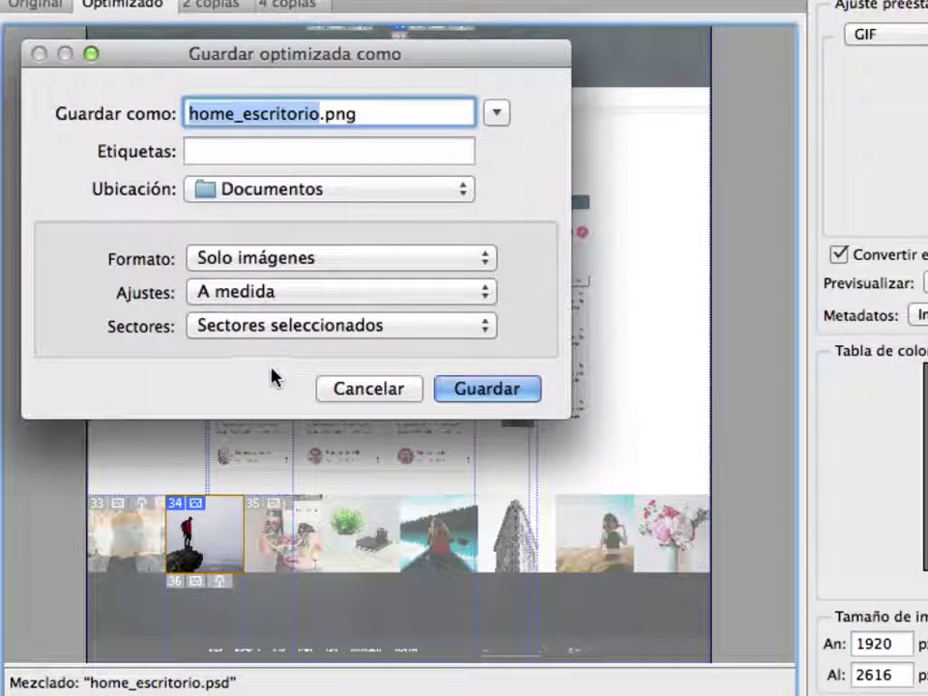
Create a folder named imagenes inside raiz rpm01 on the Escritorio and save the selected slices into it.
click(498, 113)
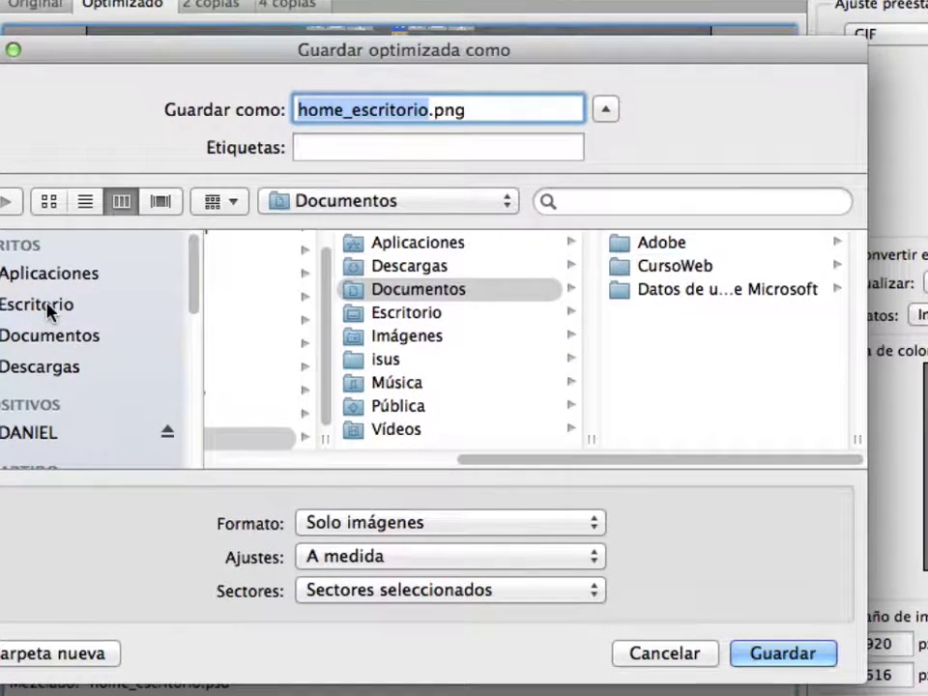
click(47, 308)
click(296, 245)
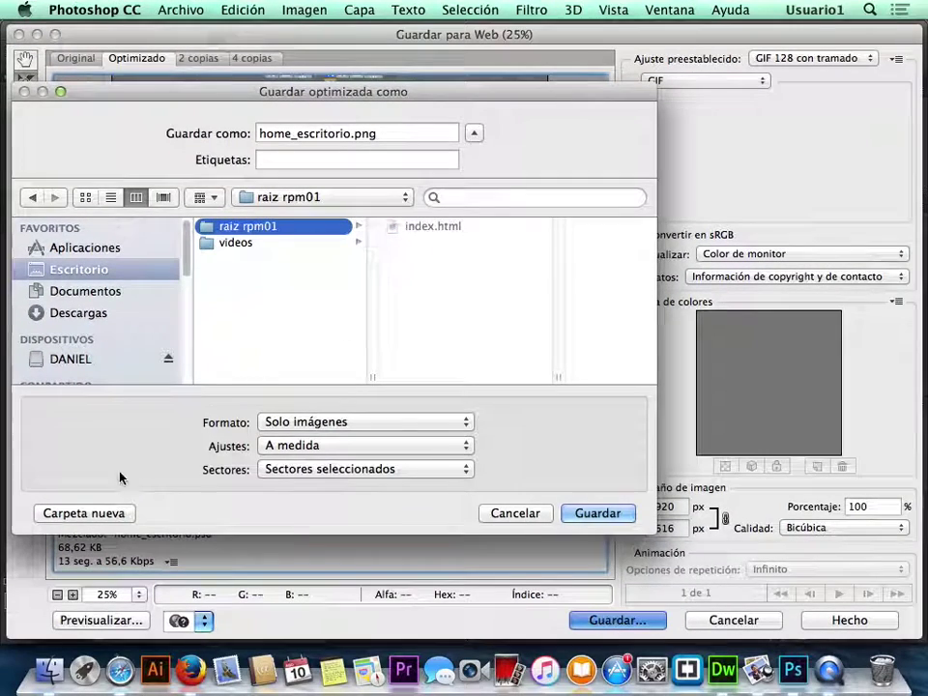
click(106, 512)
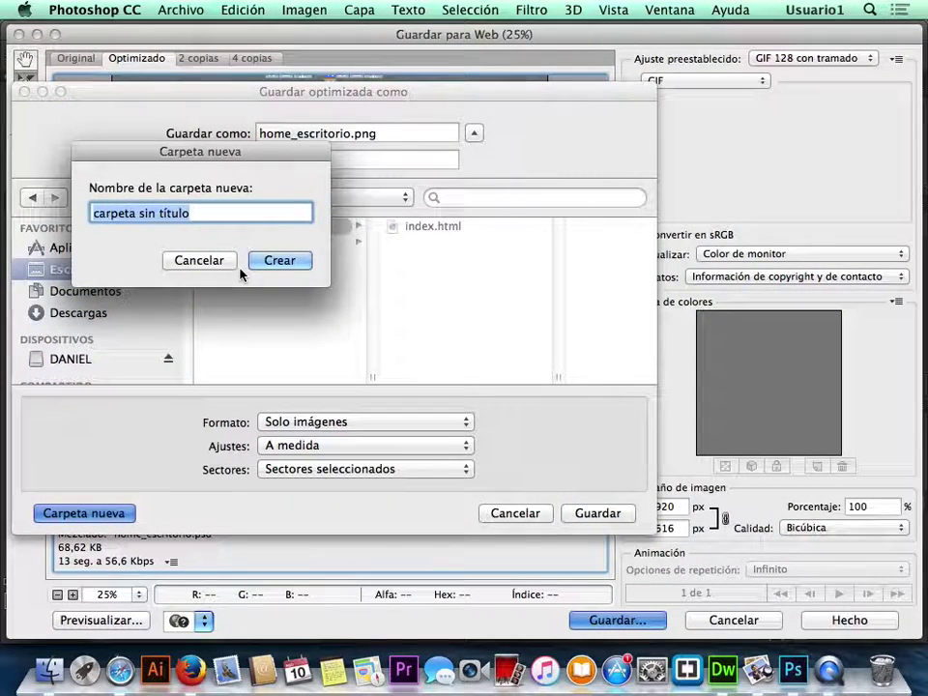
text(imagenes)
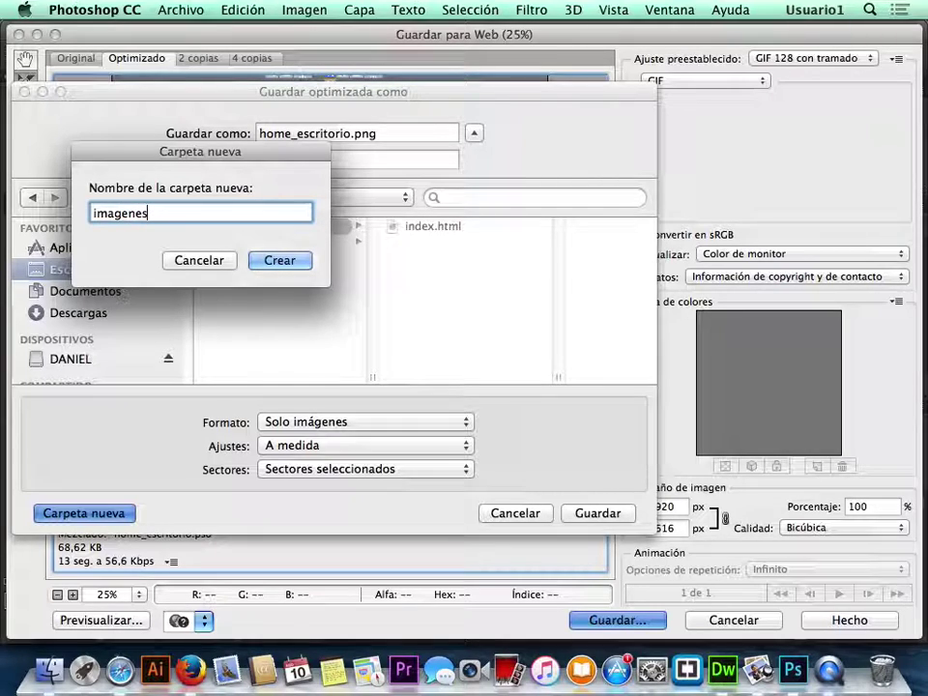
click(292, 261)
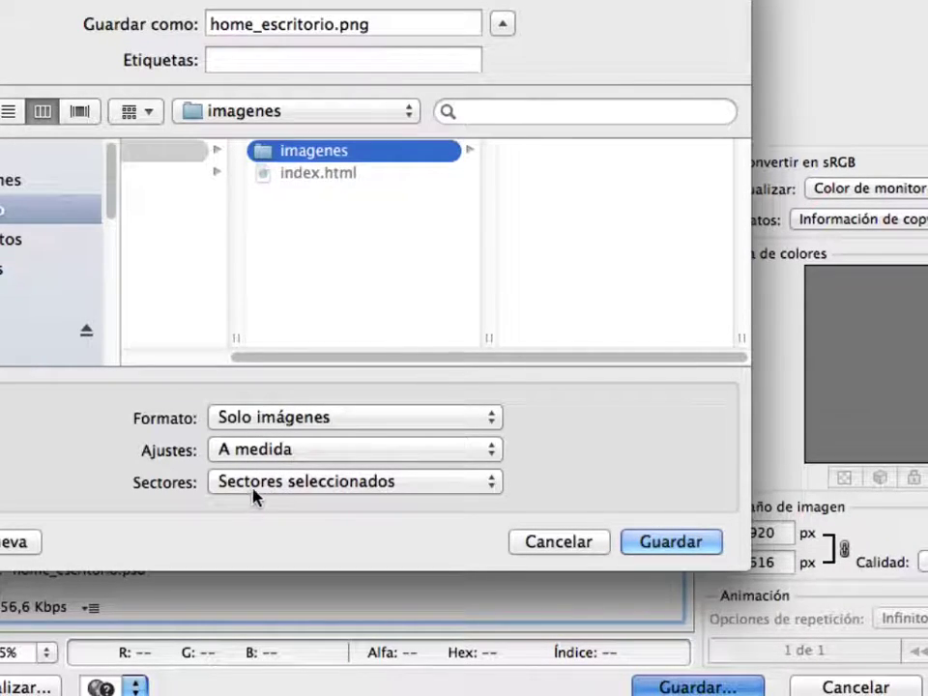
click(669, 542)
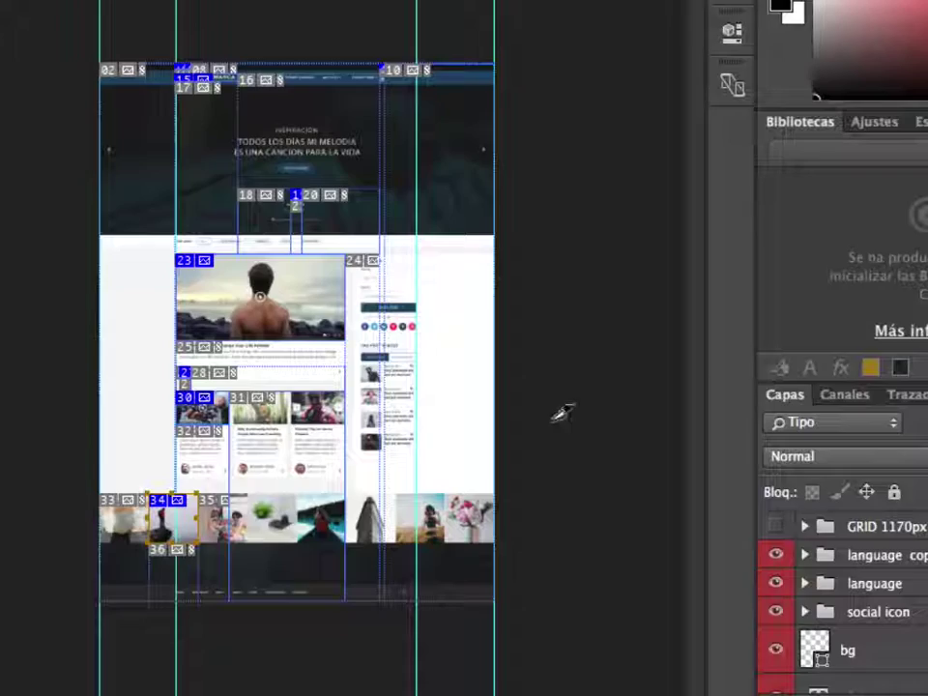
Switch to Finder and show the contents of the imagenes folder in raiz rpm01 on the Escritorio.
key(super+Tab)
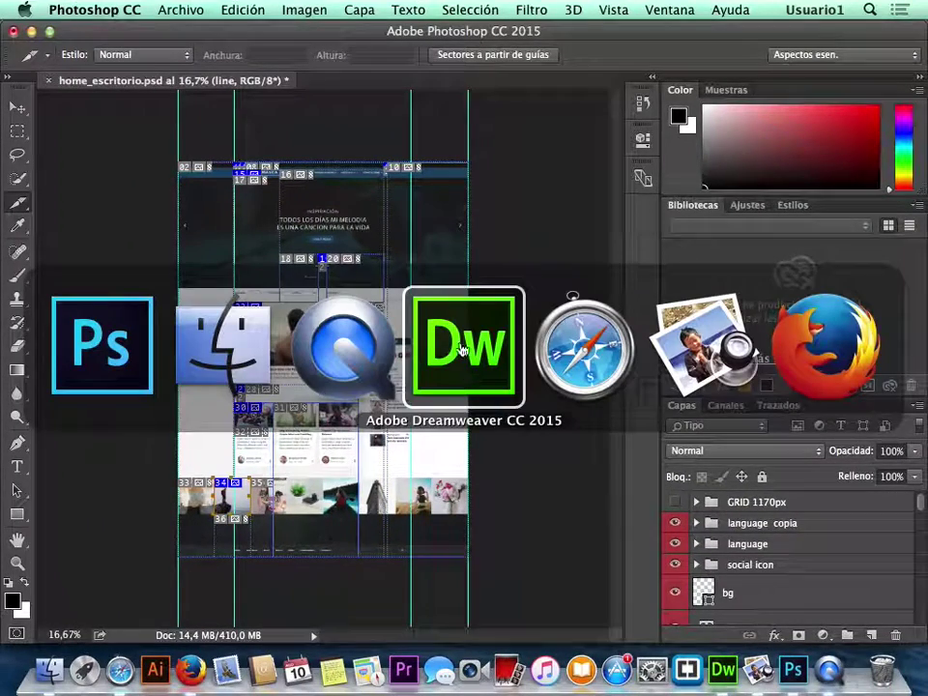
click(210, 353)
drag(208, 151, 101, 105)
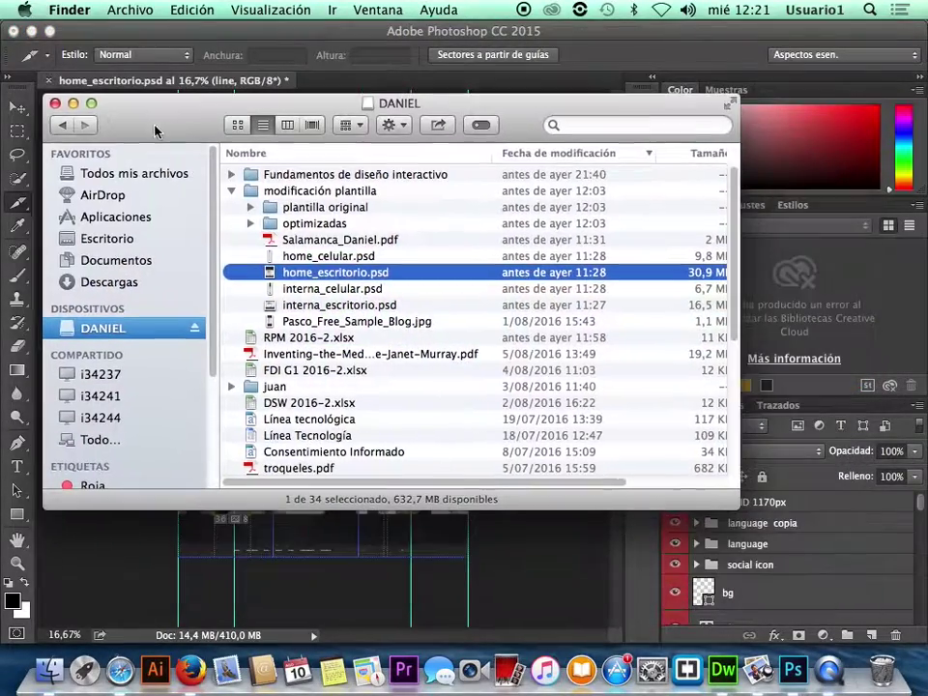
click(116, 238)
click(251, 190)
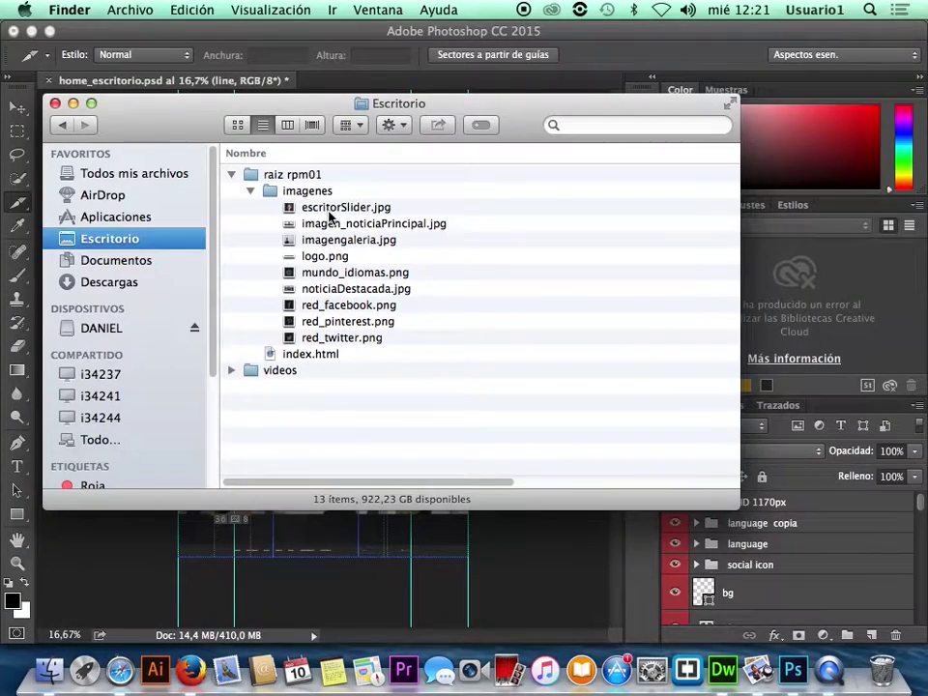
Preview the exported images in the imagenes folder one after another, starting with escritorSlider.jpg, and close the preview.
click(330, 213)
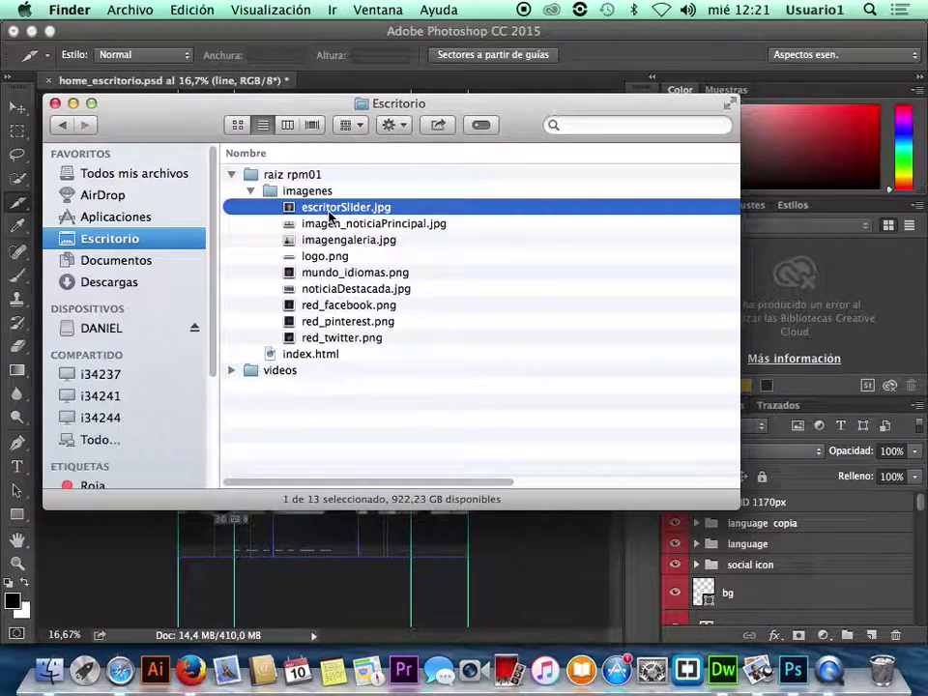
key(space)
key(Down)
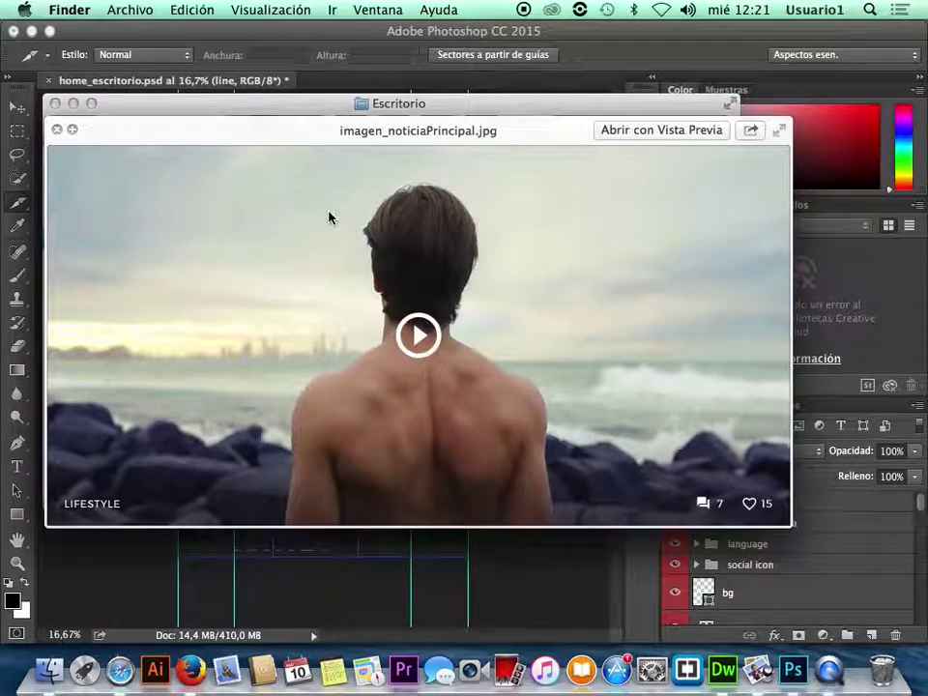
key(Down)
key(Down)
key(Down)
key(Down)
key(Down)
key(Down)
key(Down)
key(Up)
key(Up)
key(Up)
key(Up)
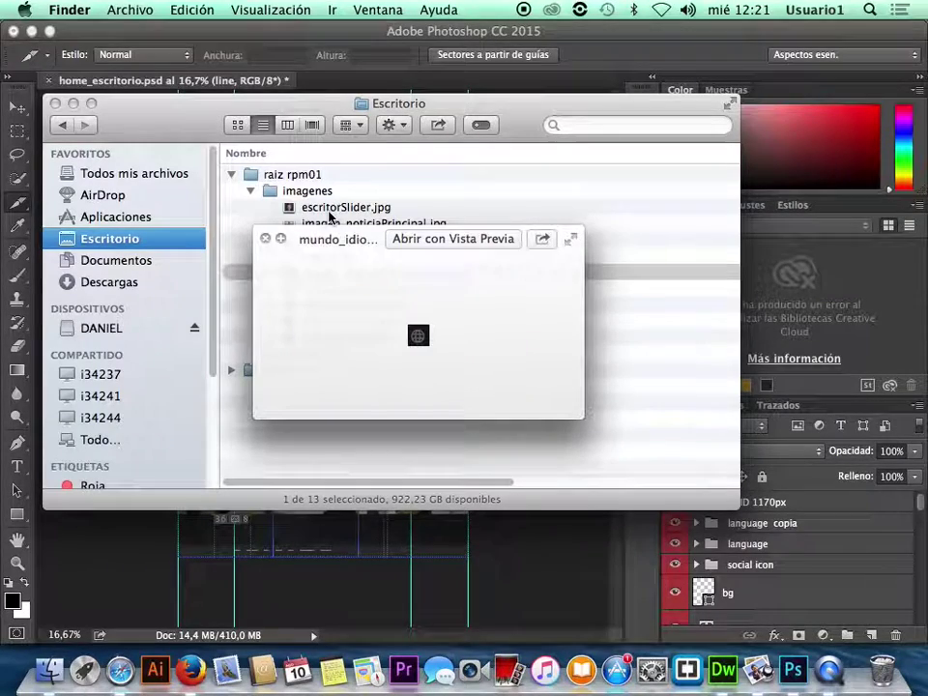
key(Up)
key(Up)
key(Up)
key(Down)
key(Down)
key(Down)
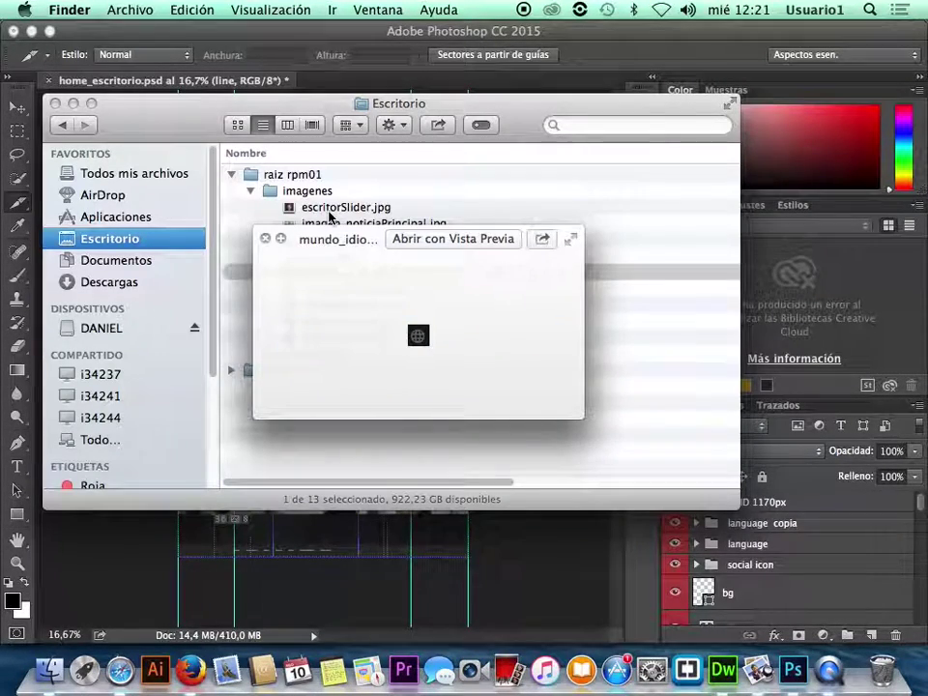
key(space)
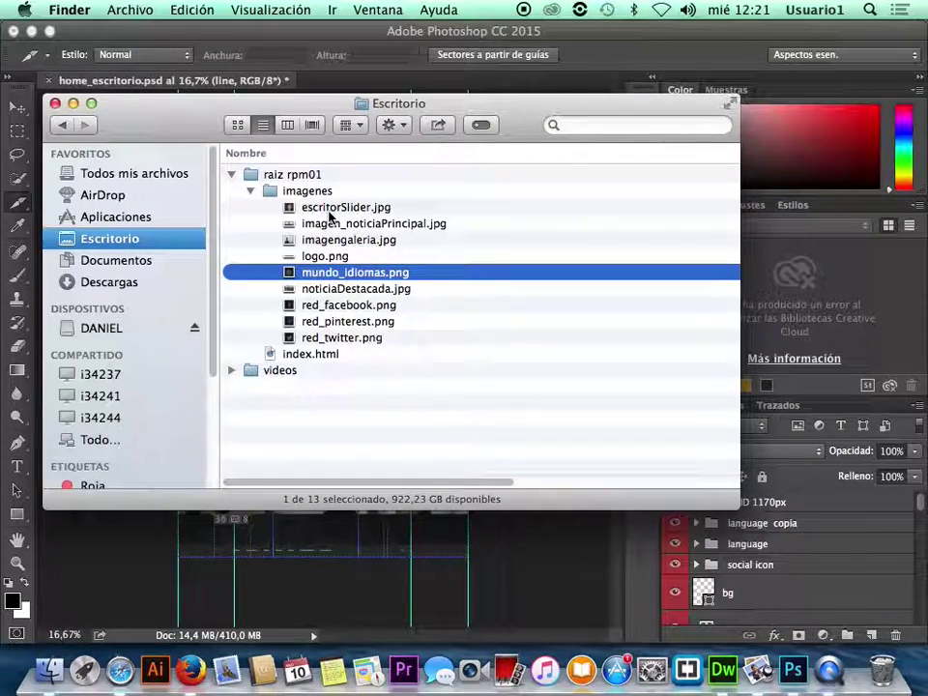